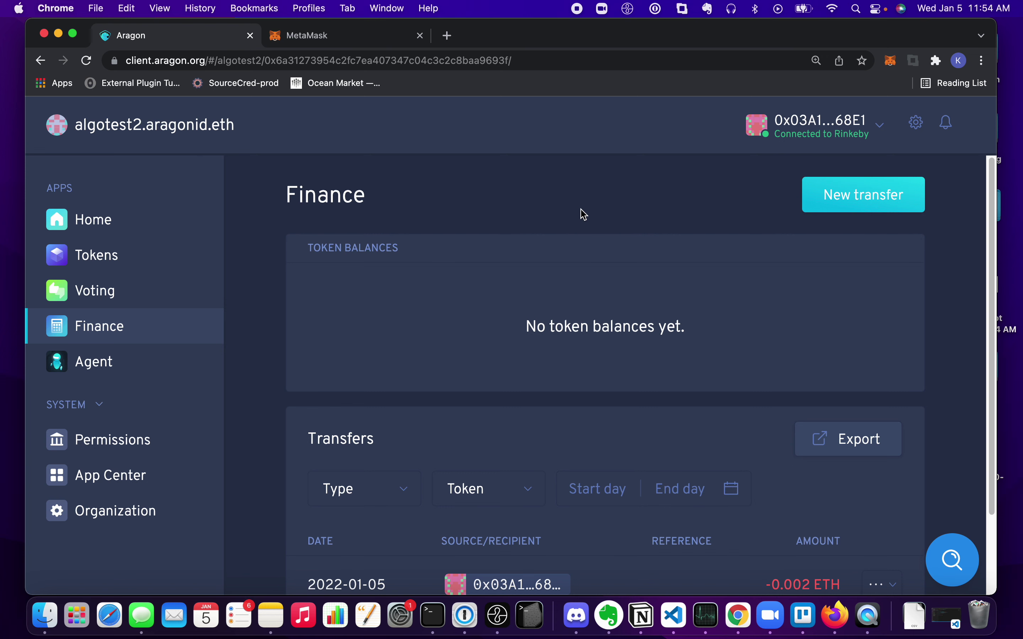
Step: Go back to the algotest2 Home page and browse the Assign Tokens, Vote, Check Finance and New Payment cards
{"action": "left_click", "coordinate": [80, 227]}
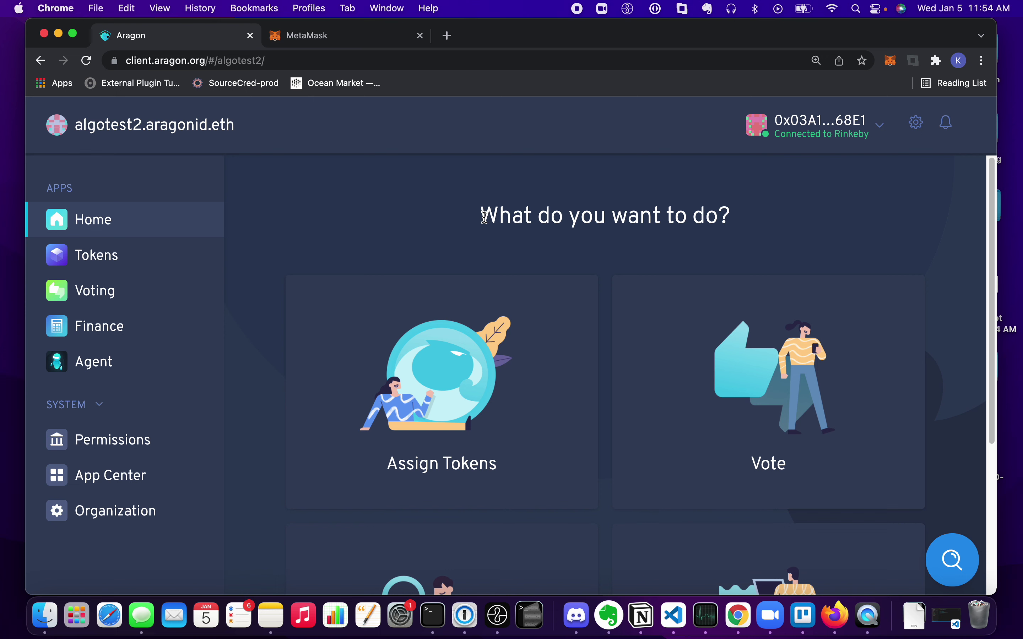
{"action": "scroll", "coordinate": [441, 297], "scroll_direction": "down", "scroll_amount": 3}
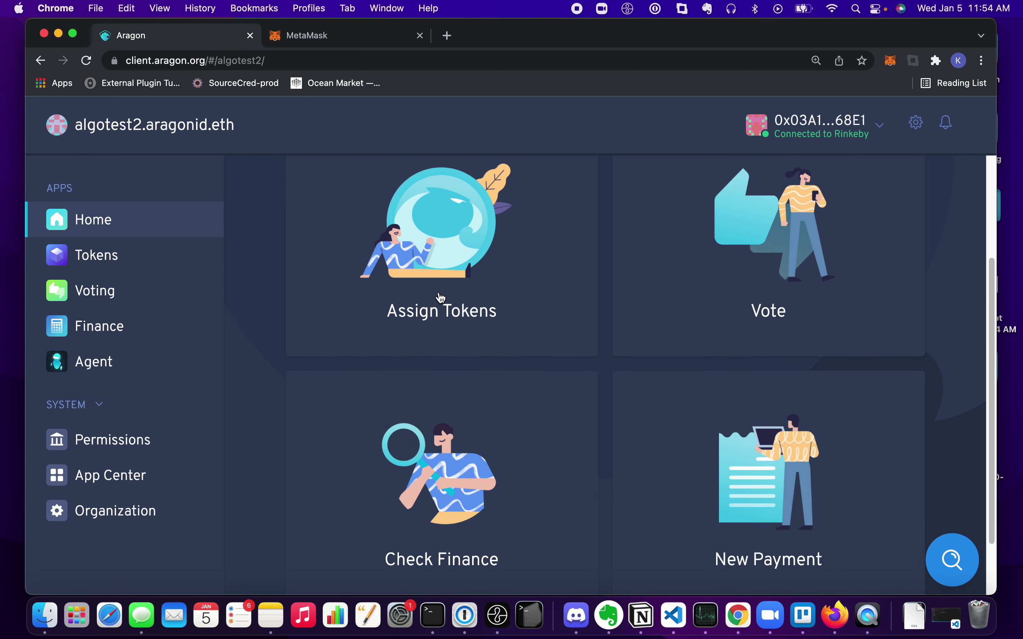
{"action": "scroll", "coordinate": [441, 298], "scroll_direction": "down", "scroll_amount": 2}
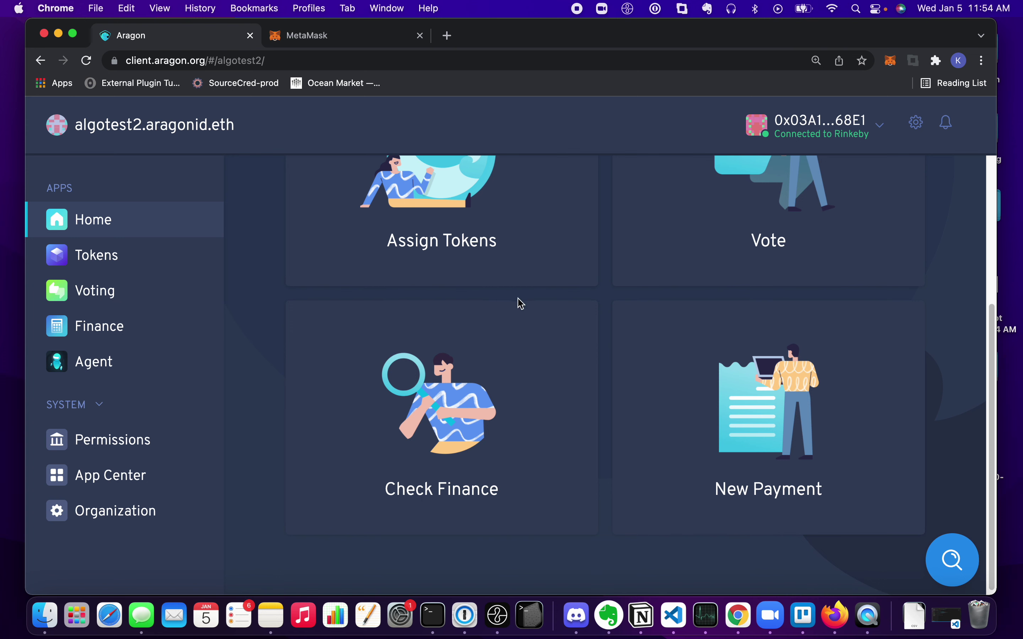
{"action": "scroll", "coordinate": [525, 303], "scroll_direction": "up", "scroll_amount": 5}
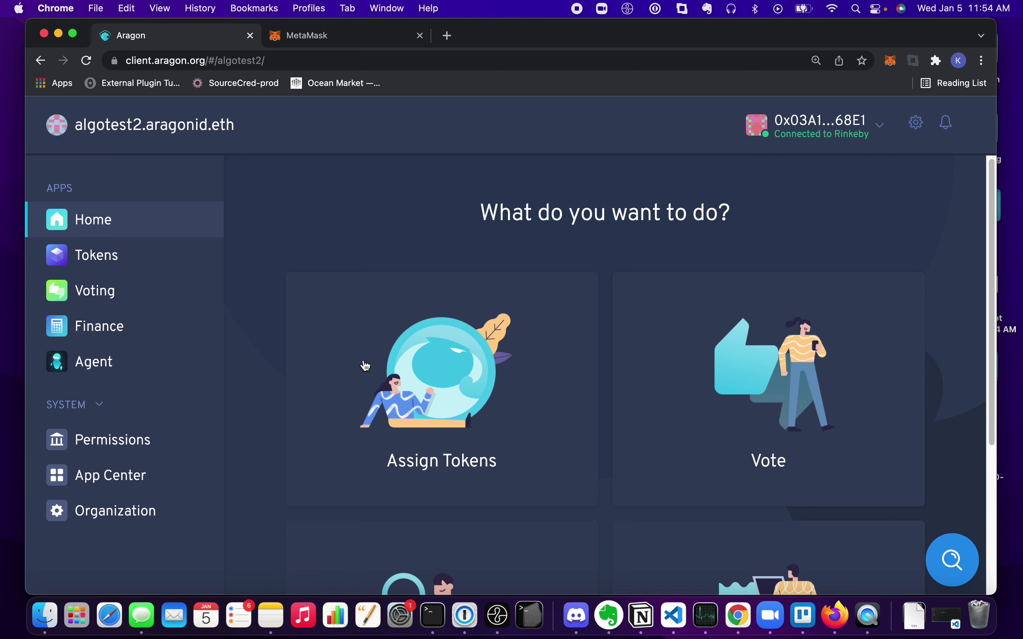
{"action": "scroll", "coordinate": [435, 330], "scroll_direction": "down", "scroll_amount": 5}
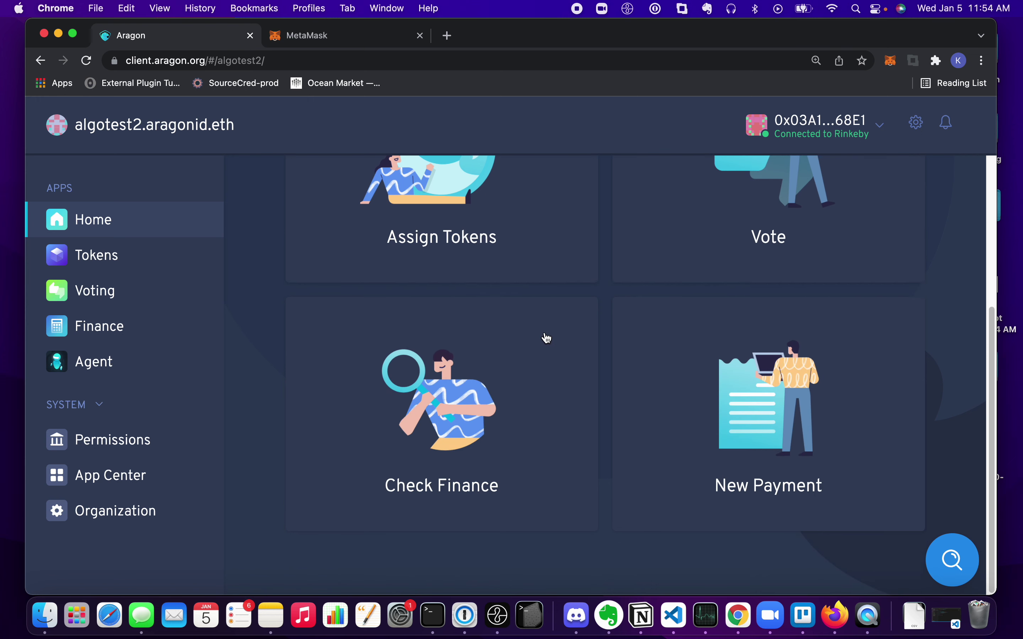
{"action": "scroll", "coordinate": [545, 326], "scroll_direction": "up", "scroll_amount": 3}
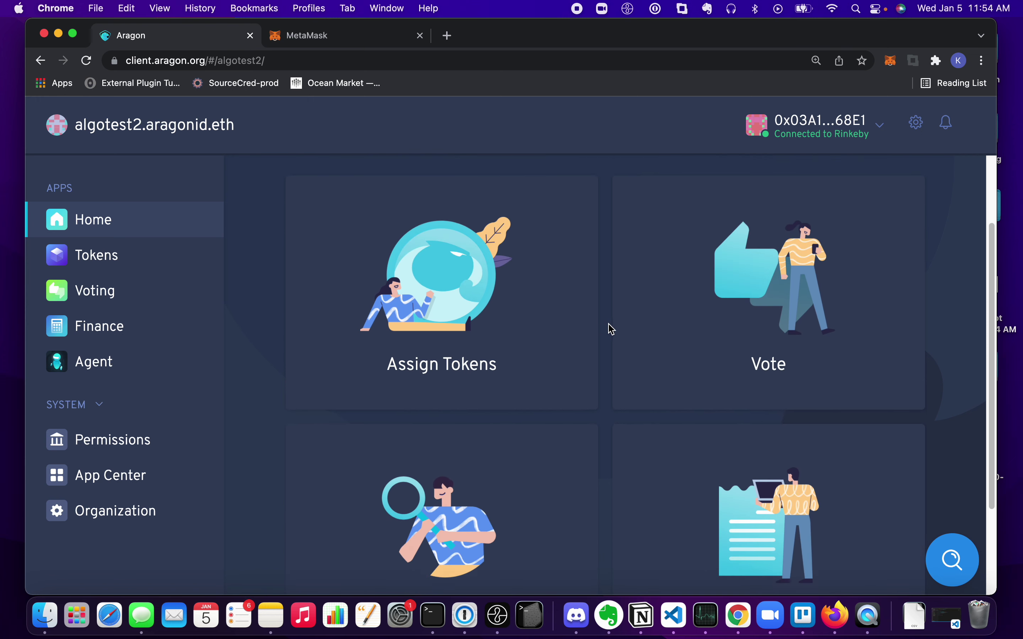
{"action": "scroll", "coordinate": [612, 329], "scroll_direction": "up", "scroll_amount": 3}
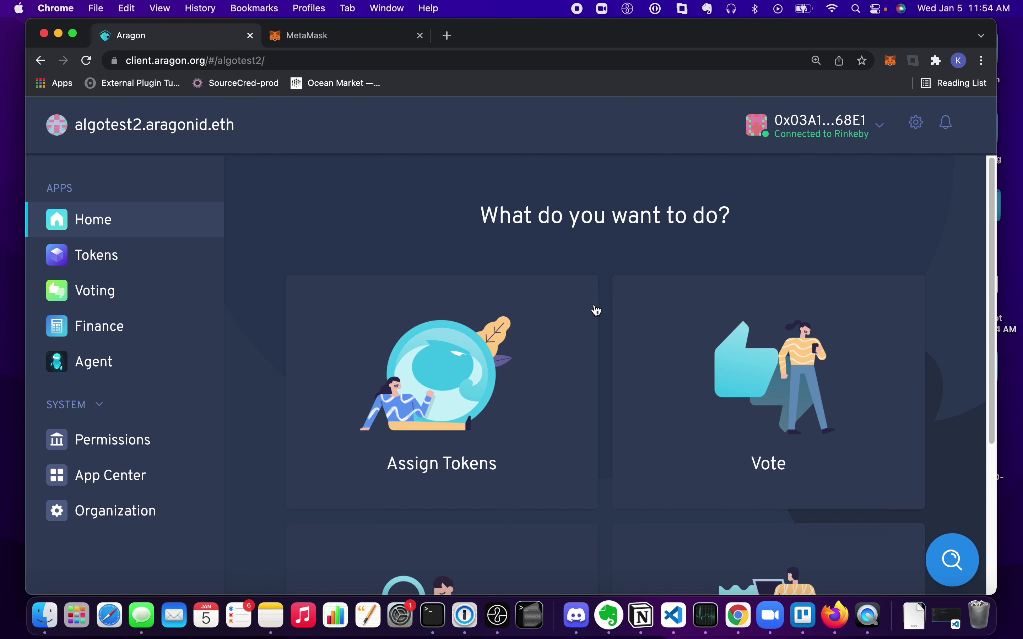
{"action": "scroll", "coordinate": [595, 312], "scroll_direction": "down", "scroll_amount": 1}
{"action": "scroll", "coordinate": [543, 368], "scroll_direction": "down", "scroll_amount": 4}
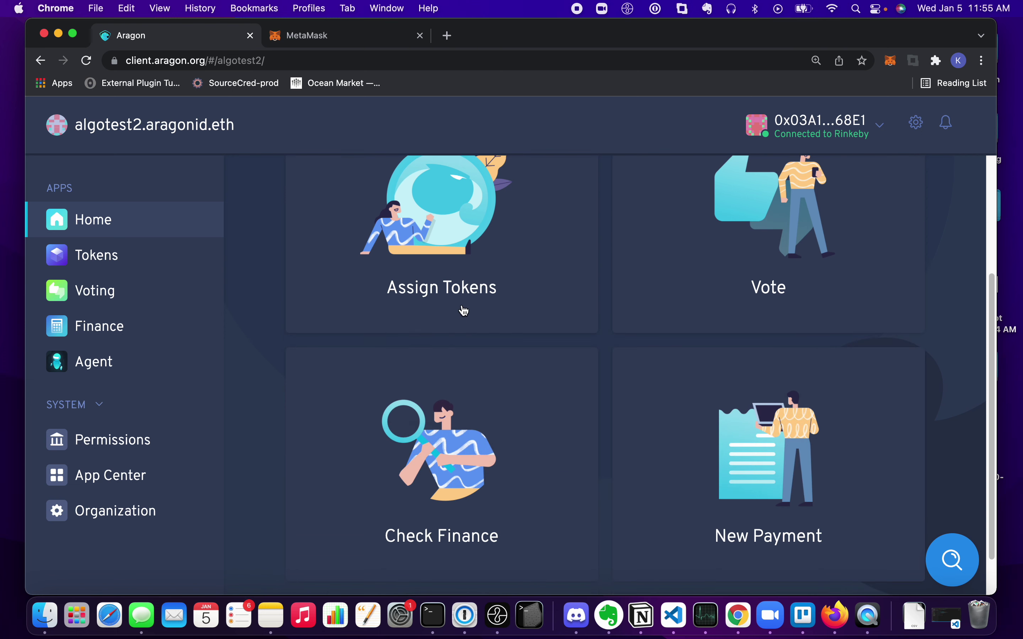
{"action": "scroll", "coordinate": [761, 317], "scroll_direction": "up", "scroll_amount": 3}
{"action": "scroll", "coordinate": [748, 324], "scroll_direction": "down", "scroll_amount": 2}
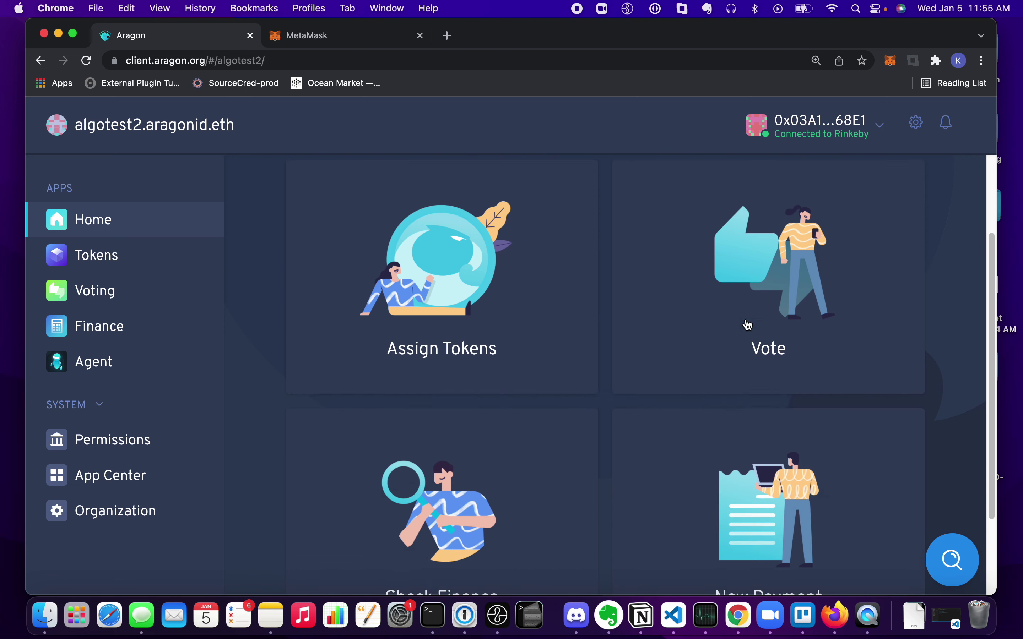
{"action": "scroll", "coordinate": [747, 324], "scroll_direction": "down", "scroll_amount": 3}
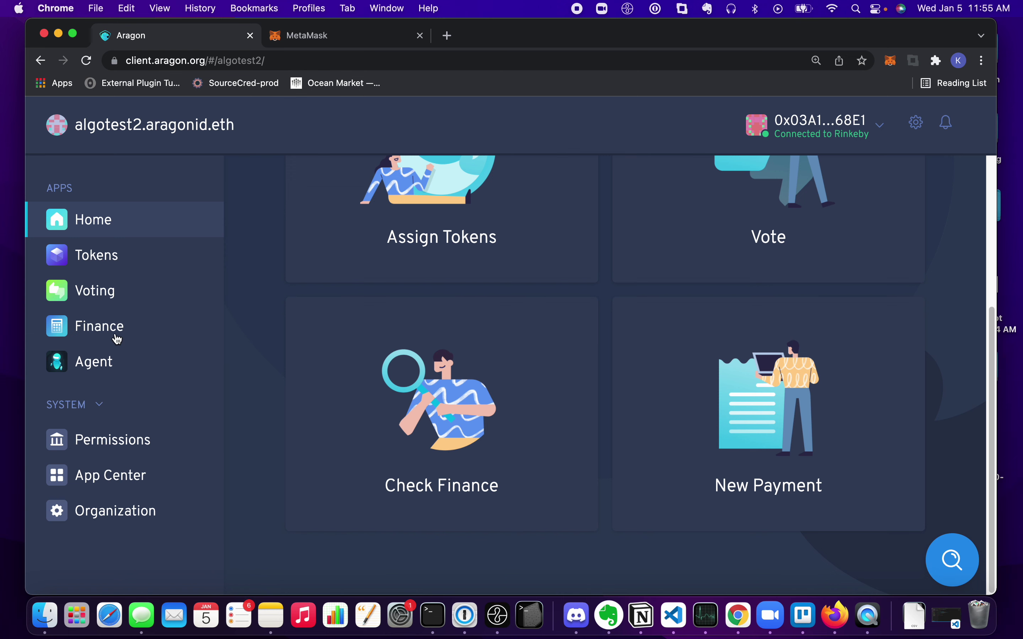
{"action": "scroll", "coordinate": [567, 370], "scroll_direction": "up", "scroll_amount": 6}
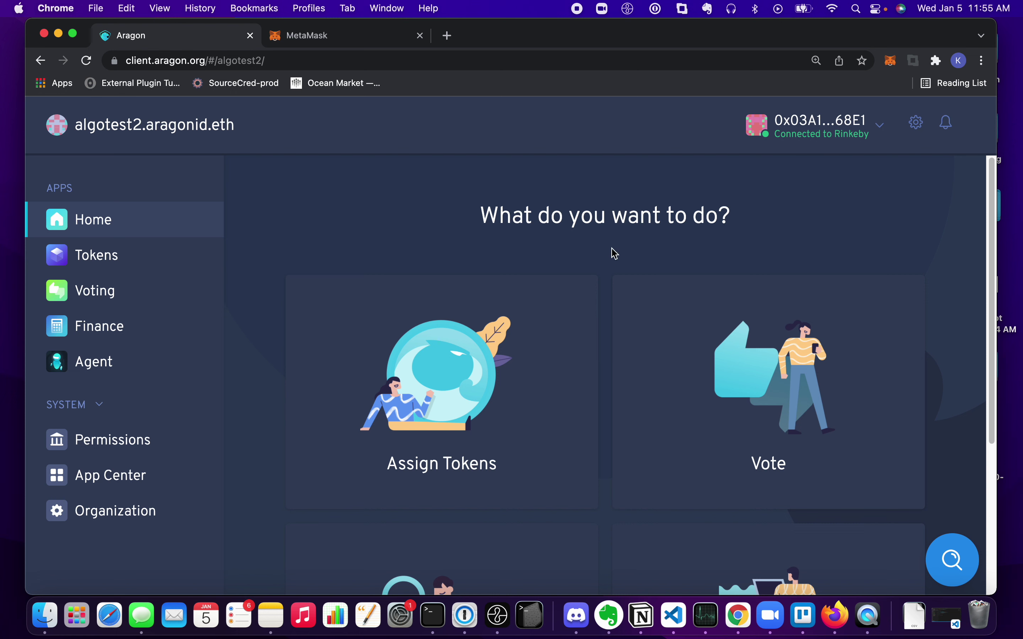
Step: Scroll the Home page once more and briefly highlight part of its heading
{"action": "scroll", "coordinate": [611, 247], "scroll_direction": "down", "scroll_amount": 5}
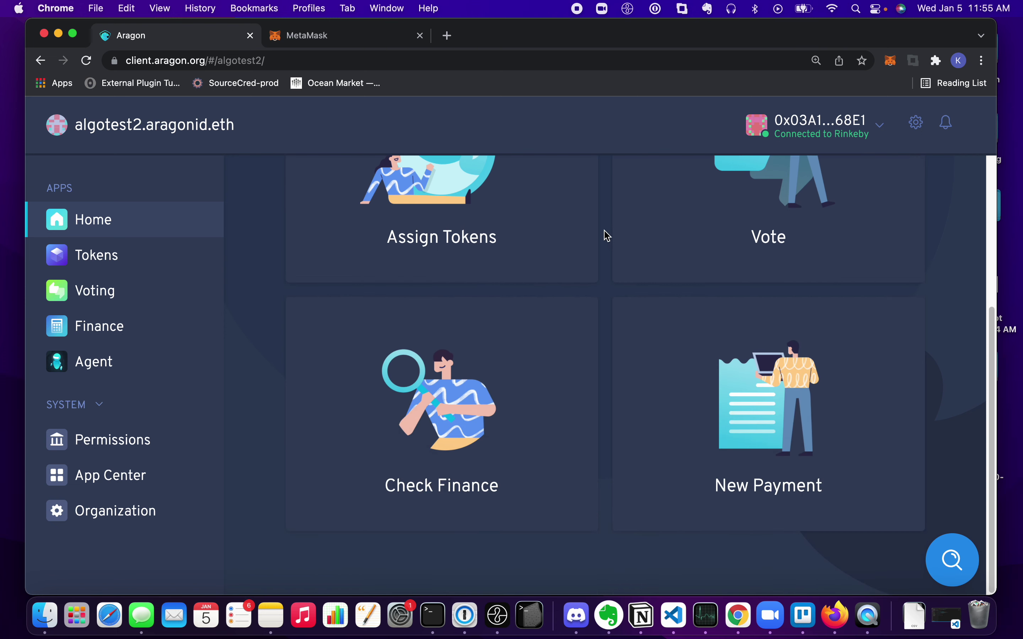
{"action": "scroll", "coordinate": [606, 237], "scroll_direction": "up", "scroll_amount": 5}
{"action": "left_click_drag", "start_coordinate": [489, 215], "coordinate": [549, 216]}
{"action": "left_click", "coordinate": [583, 222]}
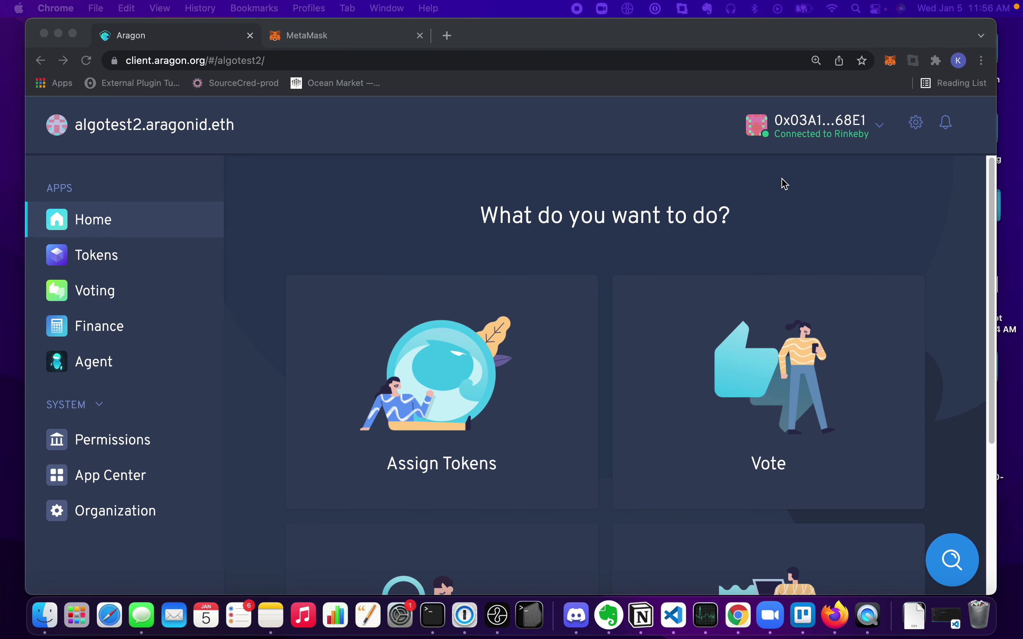
{"action": "scroll", "coordinate": [482, 271], "scroll_direction": "down", "scroll_amount": 5}
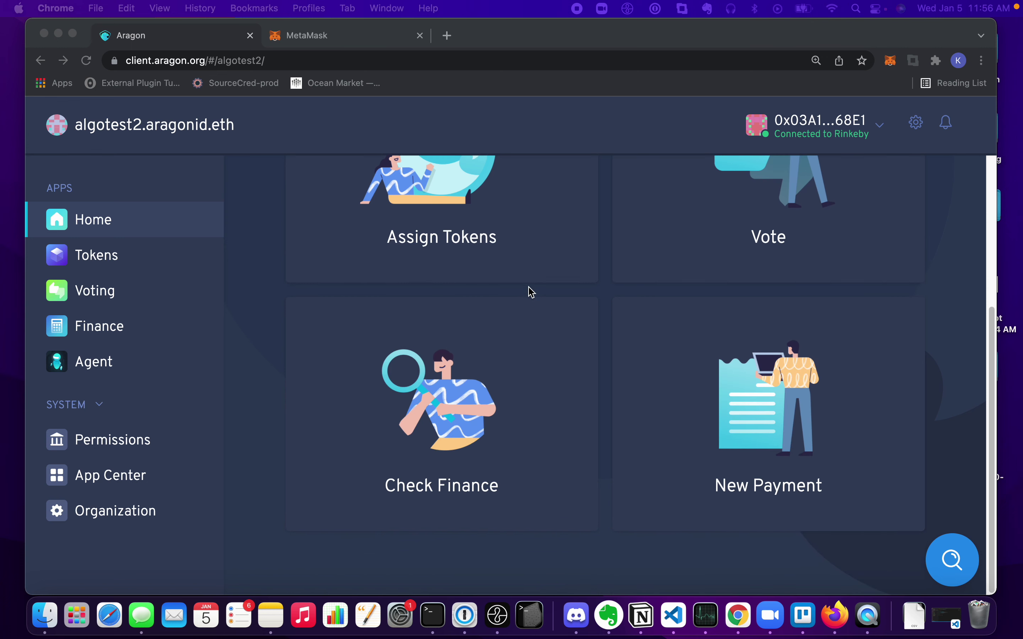
{"action": "scroll", "coordinate": [530, 290], "scroll_direction": "up", "scroll_amount": 5}
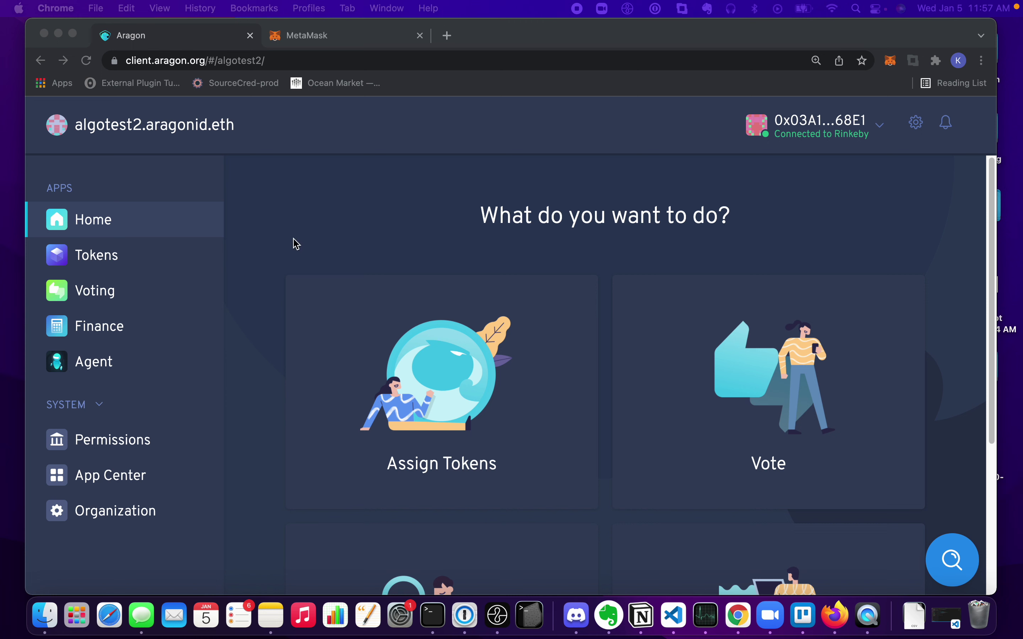
{"action": "left_click", "coordinate": [296, 217]}
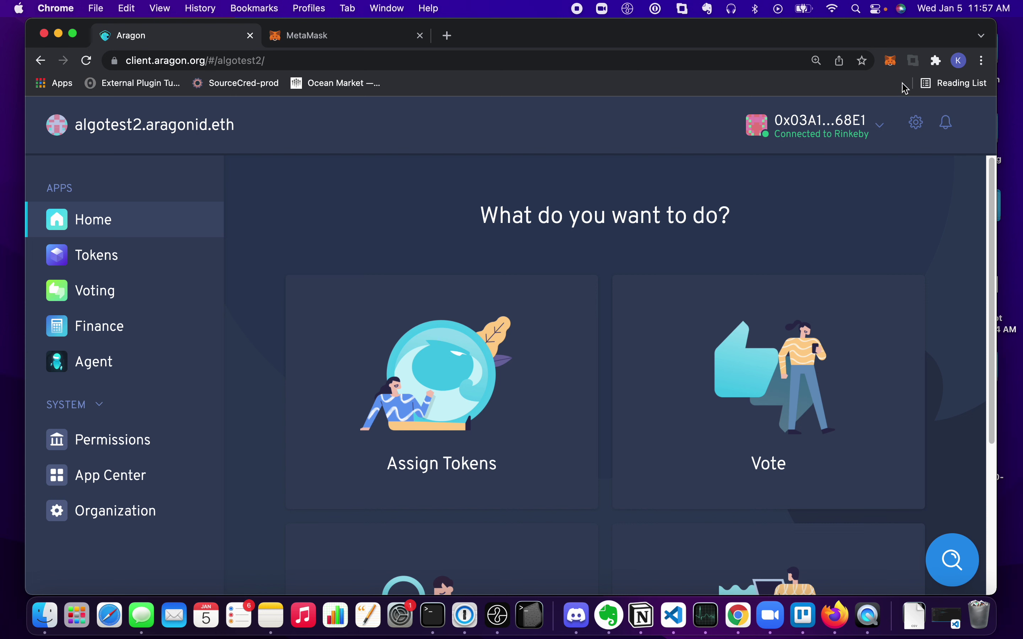
{"action": "left_click", "coordinate": [890, 61]}
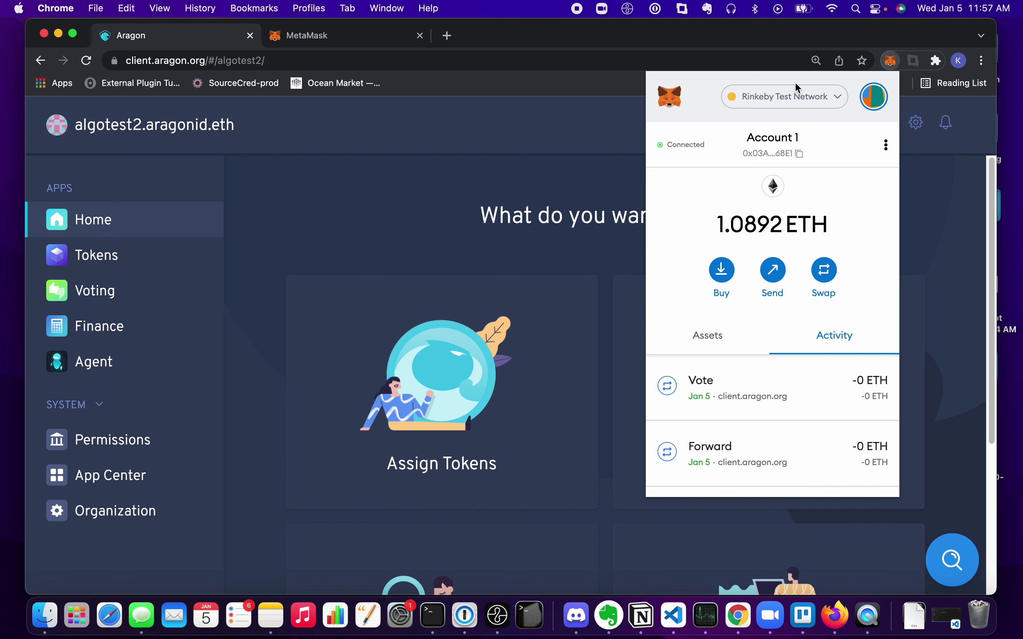
Step: Start adding a custom network from MetaMask's network list, with the Polygon tutorial open alongside
{"action": "left_click", "coordinate": [839, 102]}
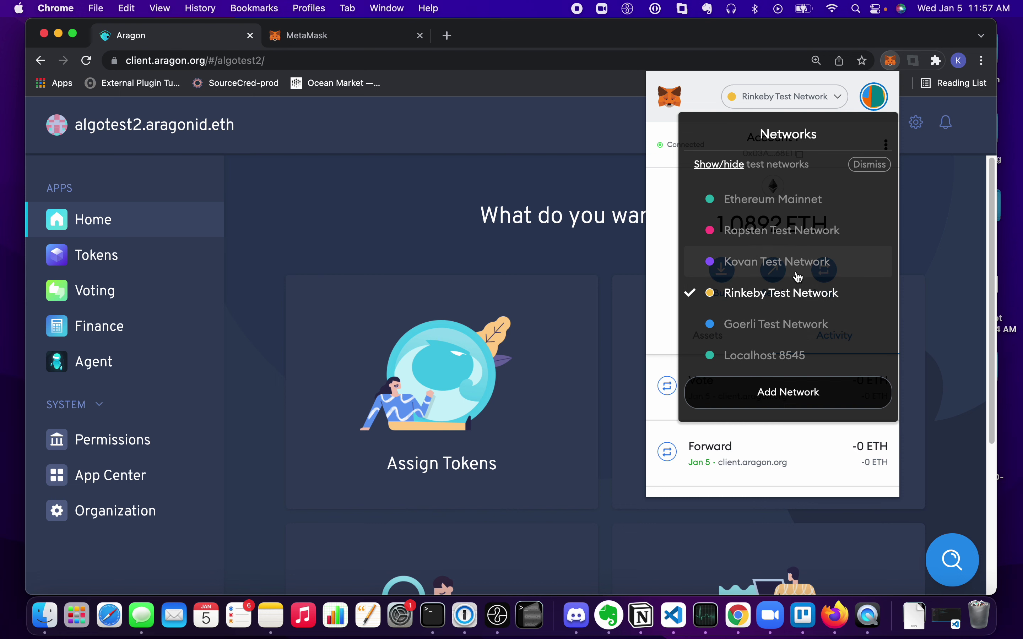
{"action": "left_click", "coordinate": [789, 393]}
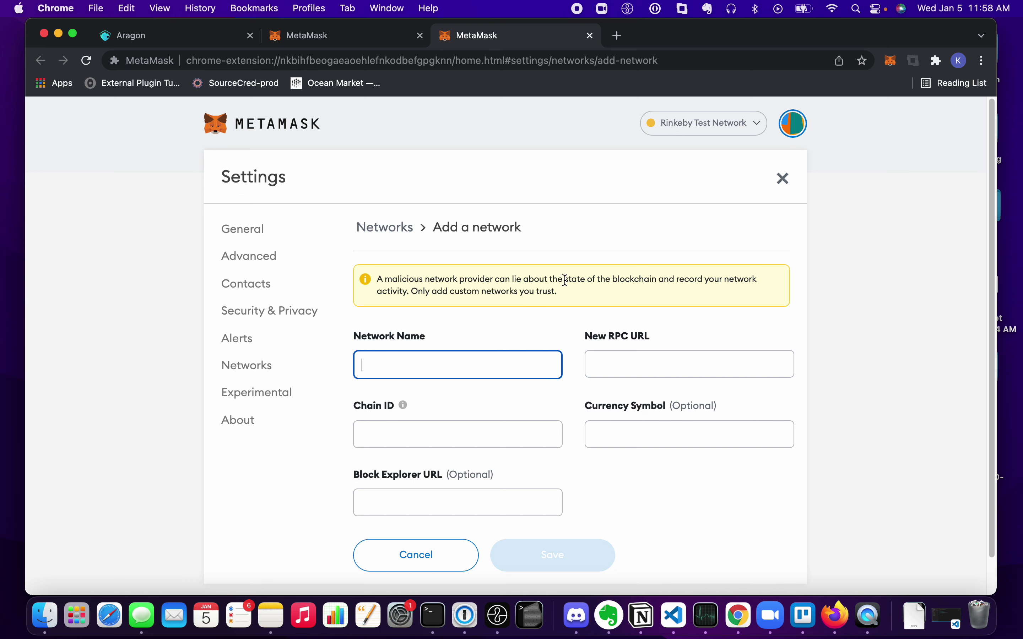
{"action": "left_click_drag", "start_coordinate": [383, 278], "coordinate": [630, 299]}
{"action": "left_click", "coordinate": [629, 299]}
{"action": "key", "text": "Tab"}
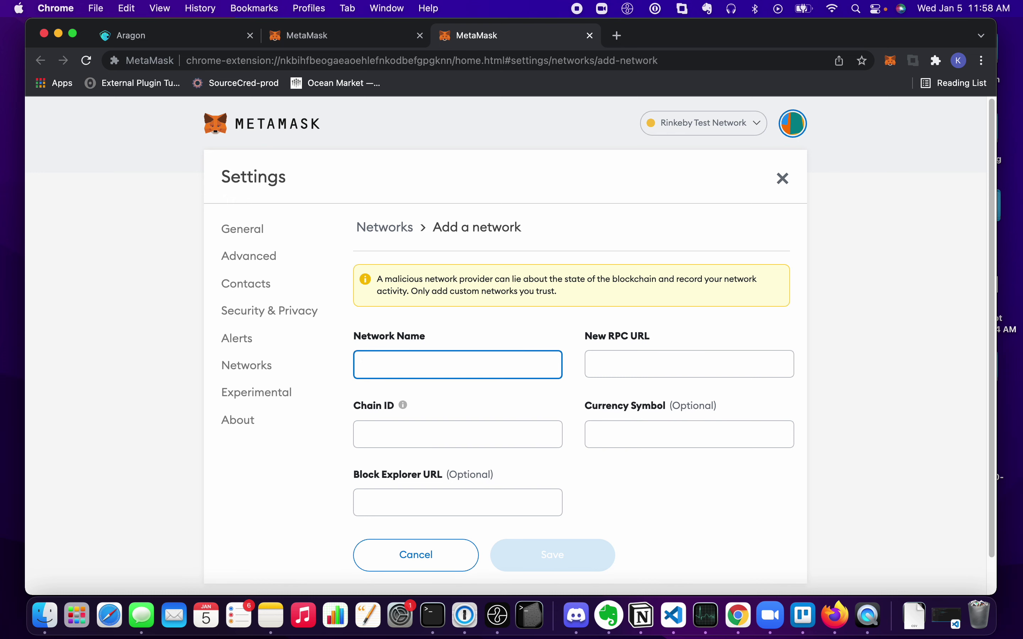
{"action": "key", "text": "super+space"}
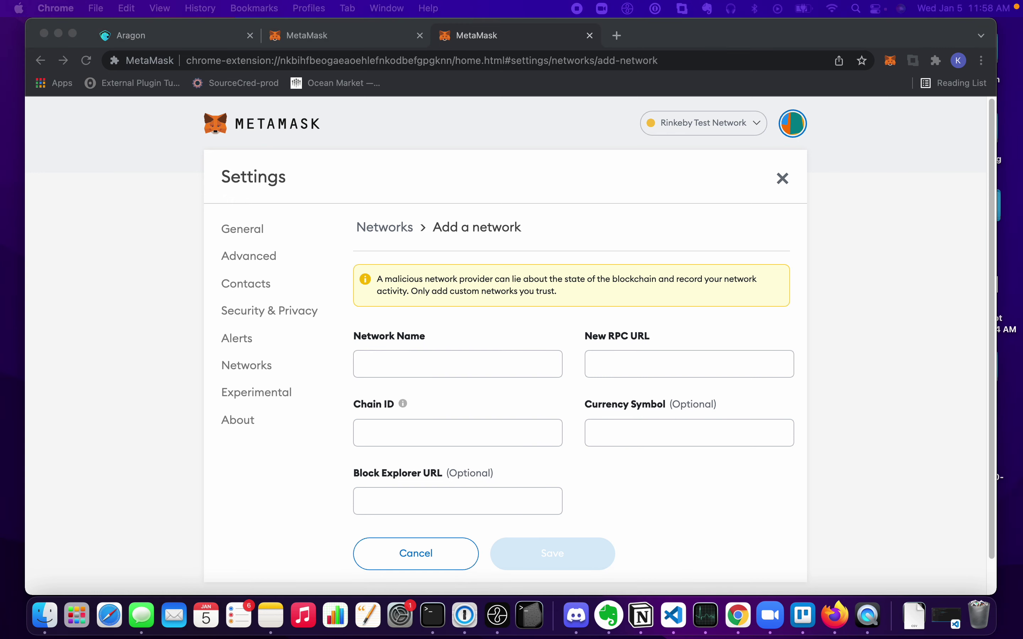
{"action": "key", "text": "Escape"}
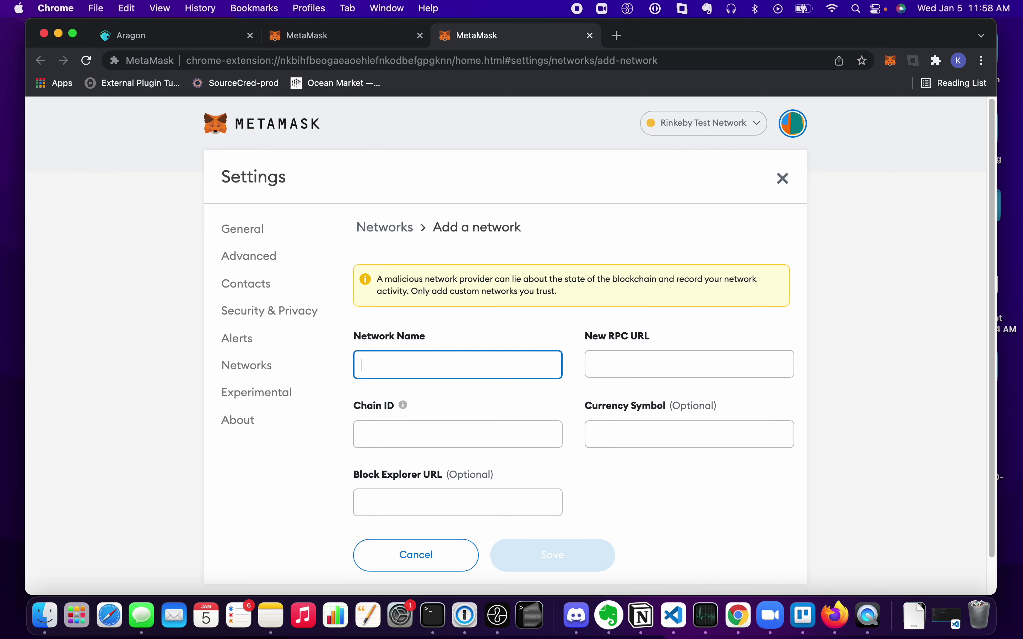
{"action": "key", "text": "super+shift+5"}
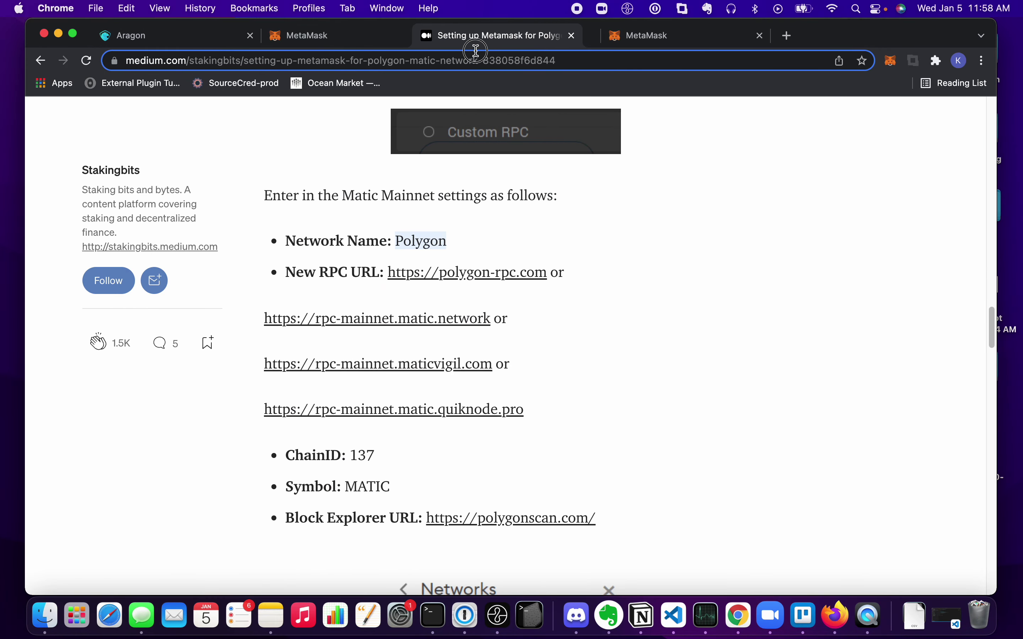
Step: Copy 'Polygon' from the tutorial into the Network Name field
{"action": "scroll", "coordinate": [467, 274], "scroll_direction": "up", "scroll_amount": 5}
{"action": "scroll", "coordinate": [461, 402], "scroll_direction": "down", "scroll_amount": 1}
{"action": "scroll", "coordinate": [464, 380], "scroll_direction": "up", "scroll_amount": 20}
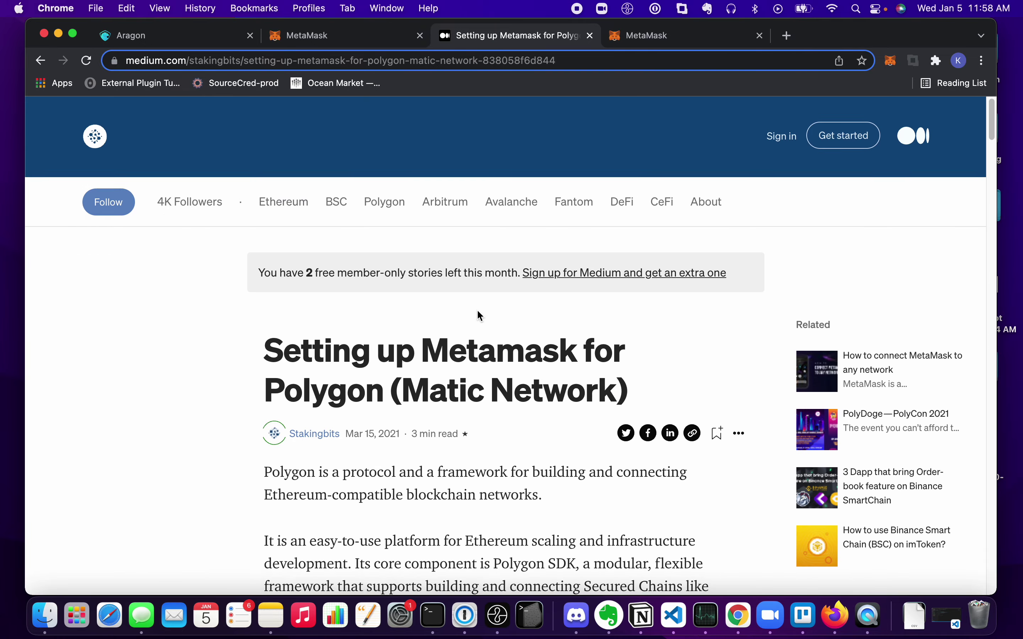
{"action": "scroll", "coordinate": [477, 311], "scroll_direction": "down", "scroll_amount": 5}
{"action": "scroll", "coordinate": [479, 317], "scroll_direction": "down", "scroll_amount": 20}
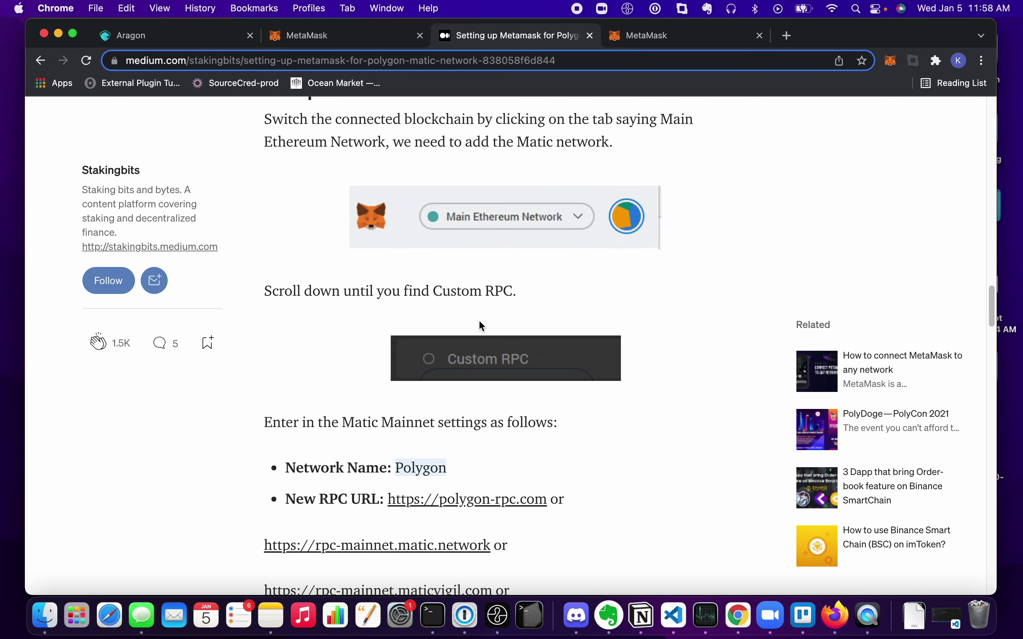
{"action": "scroll", "coordinate": [565, 307], "scroll_direction": "up", "scroll_amount": 10}
{"action": "double_click", "coordinate": [445, 329]}
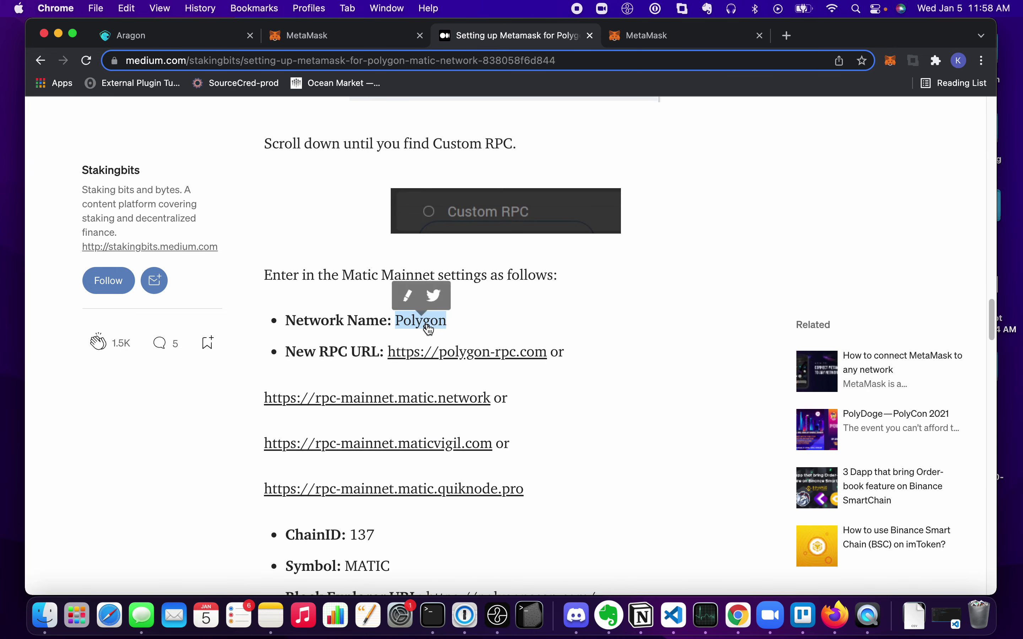
{"action": "key", "text": "super+c"}
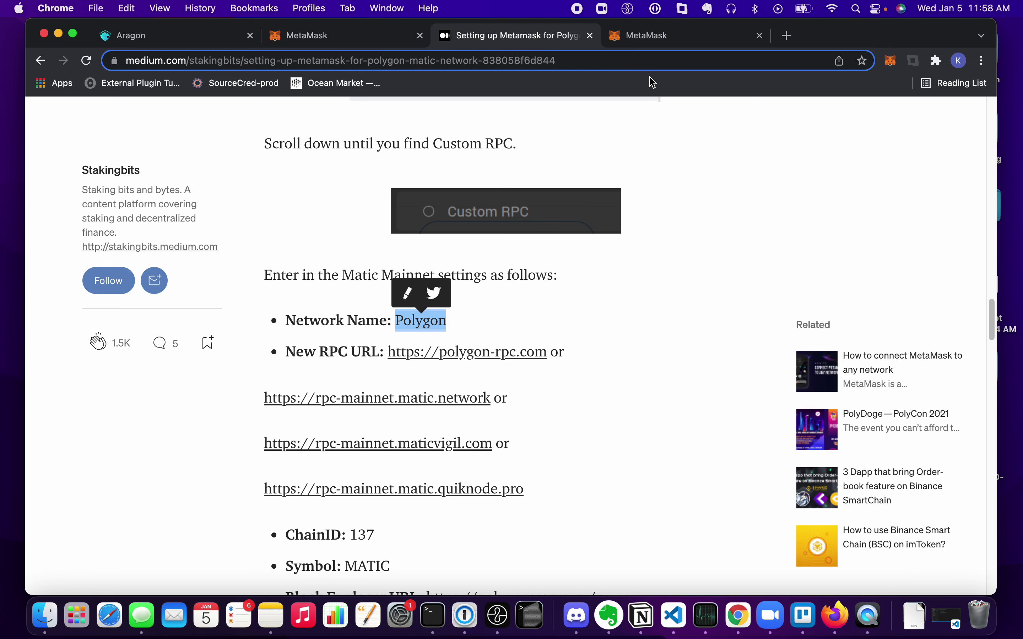
{"action": "left_click", "coordinate": [653, 43]}
{"action": "key", "text": "super+v"}
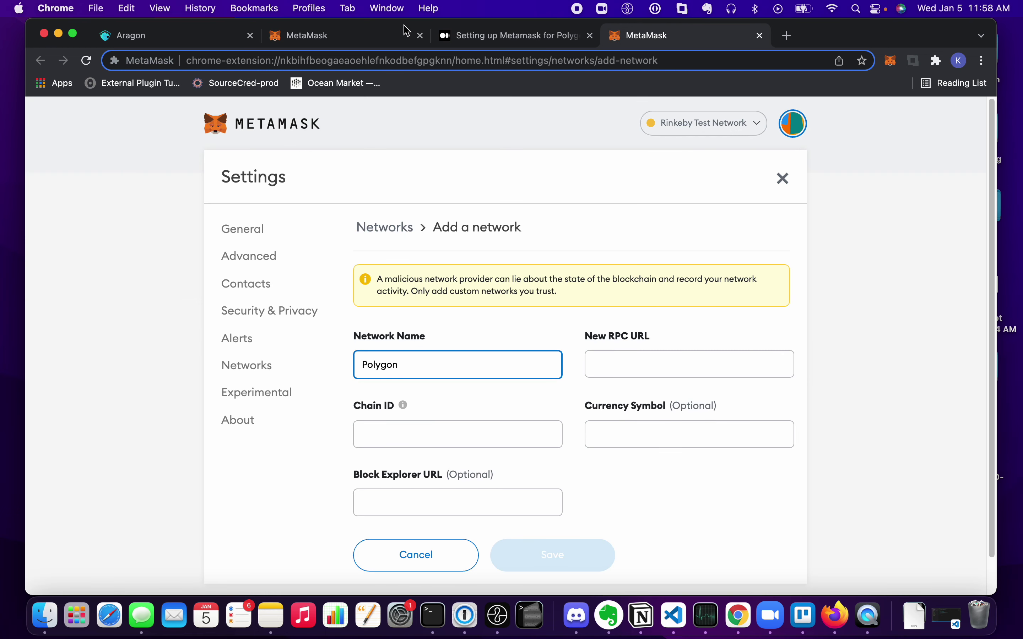
{"action": "left_click", "coordinate": [485, 38]}
{"action": "right_click", "coordinate": [501, 357]}
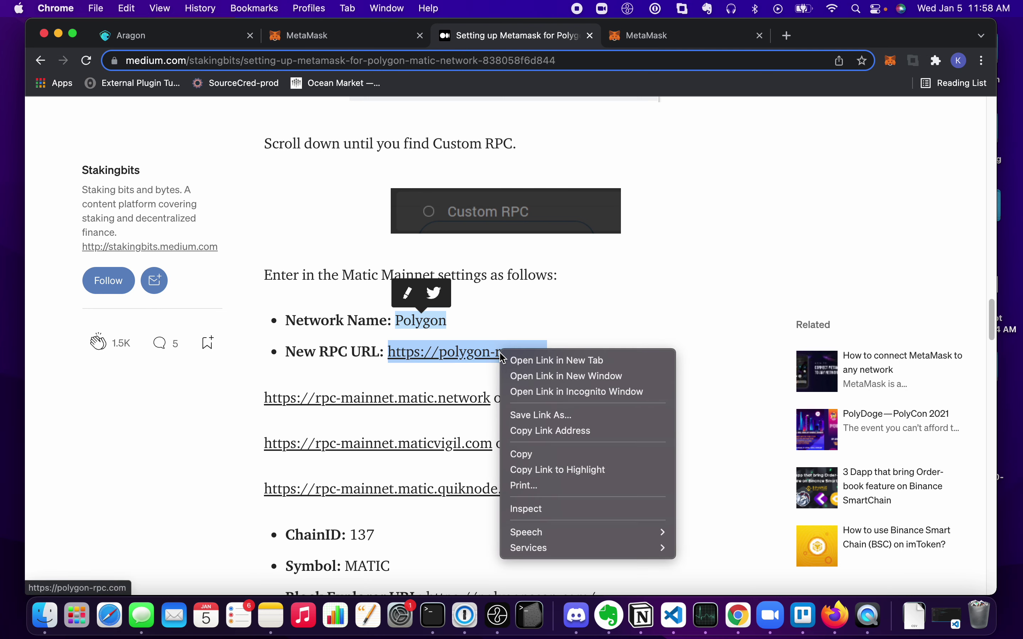
{"action": "left_click", "coordinate": [521, 454]}
{"action": "left_click", "coordinate": [689, 33]}
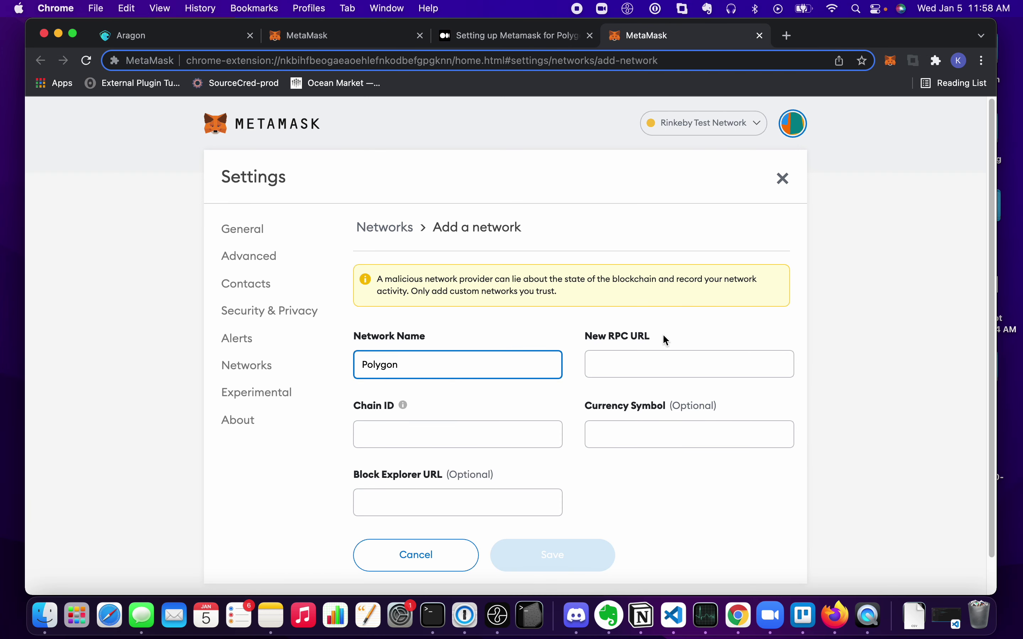
{"action": "left_click", "coordinate": [666, 362]}
{"action": "key", "text": "super+v"}
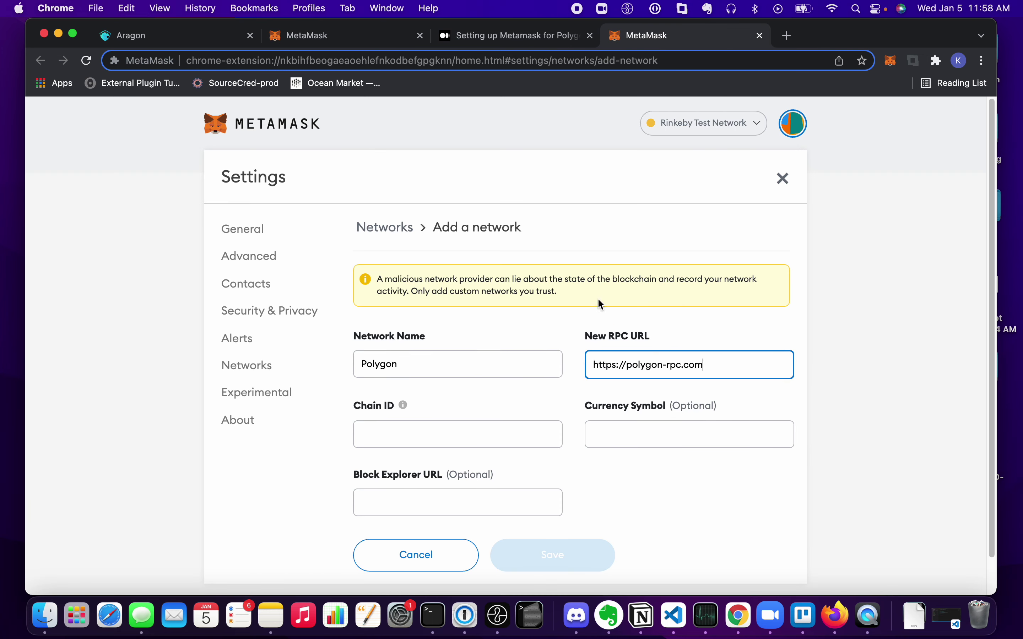
Step: Copy chain ID 137 from the tutorial into the Chain ID field
{"action": "left_click", "coordinate": [502, 38]}
{"action": "scroll", "coordinate": [434, 447], "scroll_direction": "down", "scroll_amount": 1}
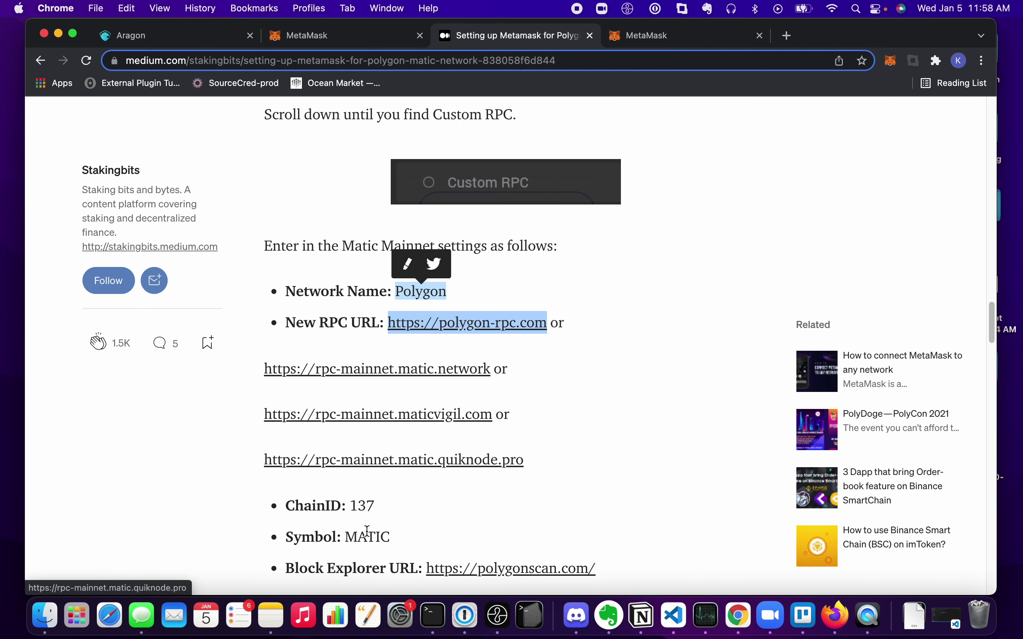
{"action": "double_click", "coordinate": [365, 506]}
{"action": "key", "text": "super+c"}
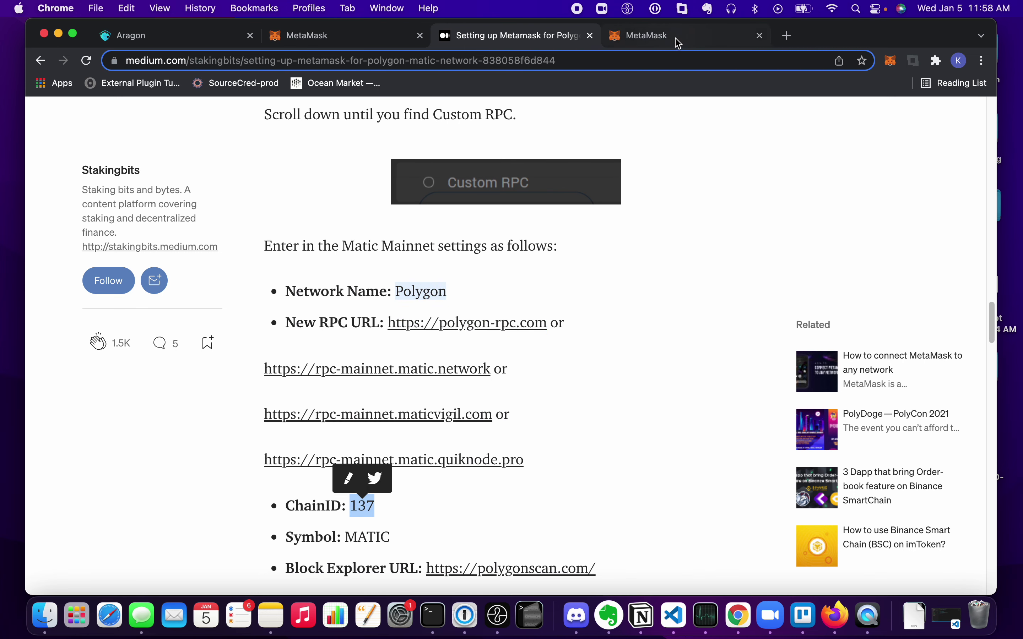
{"action": "left_click", "coordinate": [672, 37]}
{"action": "left_click", "coordinate": [422, 436]}
{"action": "key", "text": "super+v"}
{"action": "left_click", "coordinate": [832, 542]}
Step: Copy the currency symbol MATIC from the tutorial into the form
{"action": "scroll", "coordinate": [714, 486], "scroll_direction": "down", "scroll_amount": 1}
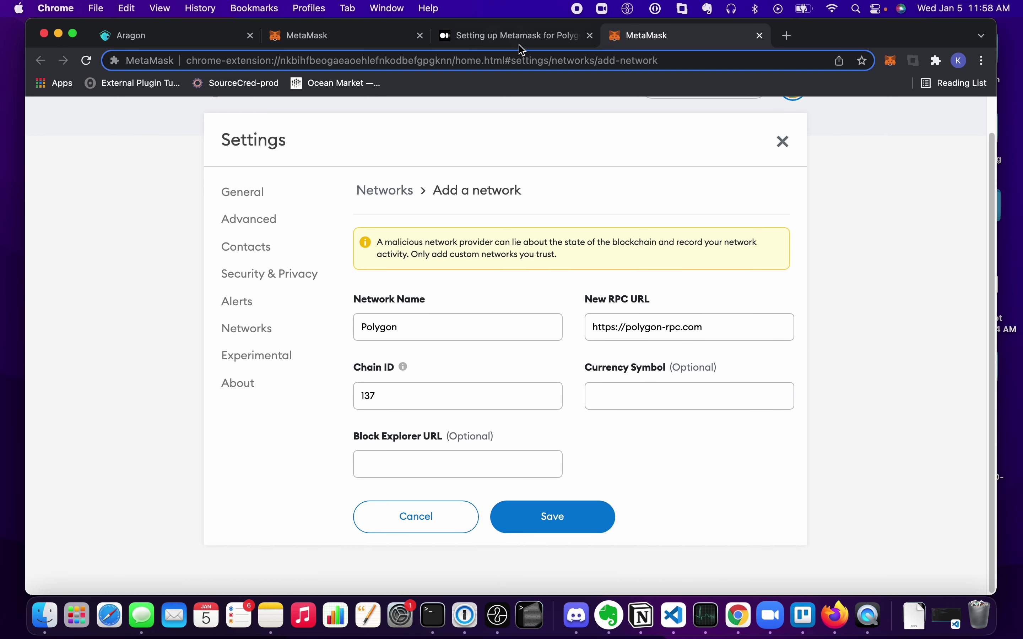
{"action": "left_click", "coordinate": [449, 475]}
{"action": "left_click", "coordinate": [657, 387]}
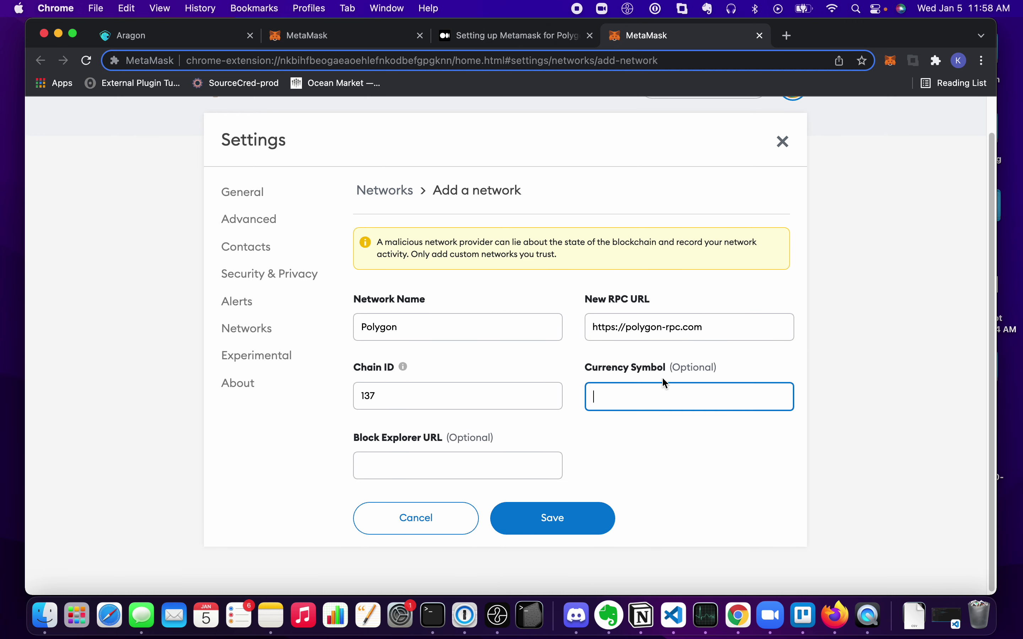
{"action": "left_click", "coordinate": [532, 457]}
{"action": "left_click", "coordinate": [503, 42]}
{"action": "left_click", "coordinate": [575, 440]}
{"action": "double_click", "coordinate": [379, 512]}
{"action": "key", "text": "super+c"}
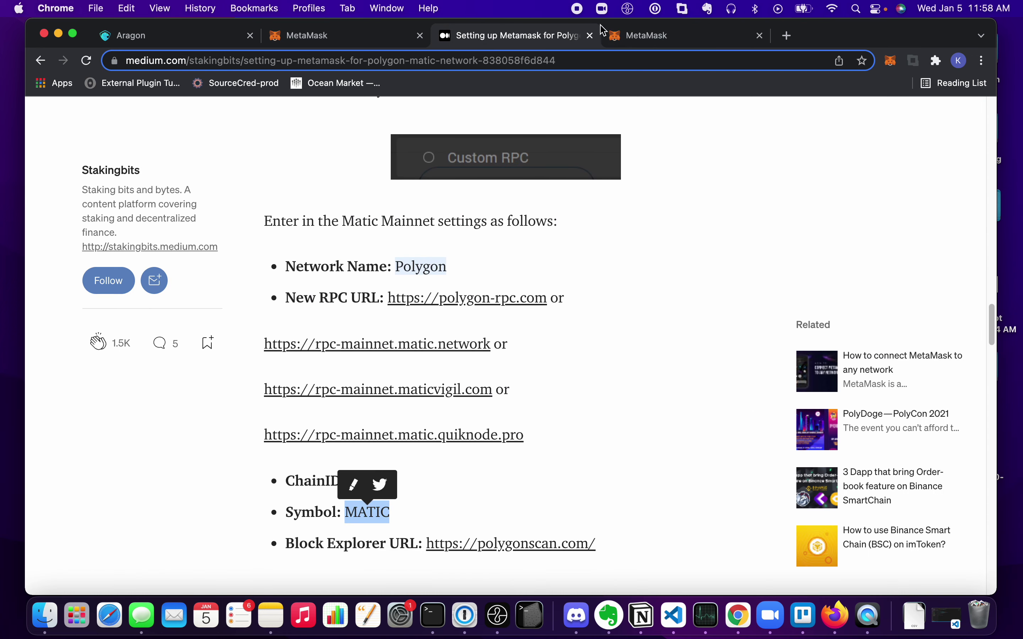
{"action": "left_click", "coordinate": [685, 35]}
{"action": "left_click", "coordinate": [709, 399]}
{"action": "key", "text": "super+v"}
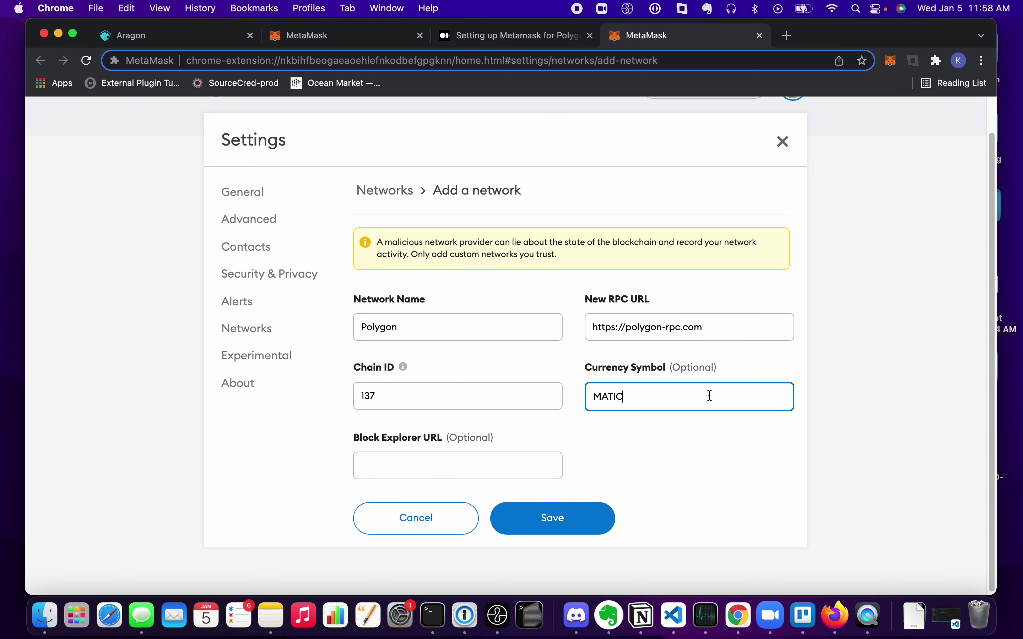
{"action": "left_click", "coordinate": [471, 466]}
{"action": "double_click", "coordinate": [608, 396]}
{"action": "left_click", "coordinate": [642, 401]}
Step: Paste the polygonscan block explorer URL and save the Polygon network
{"action": "left_click", "coordinate": [490, 38]}
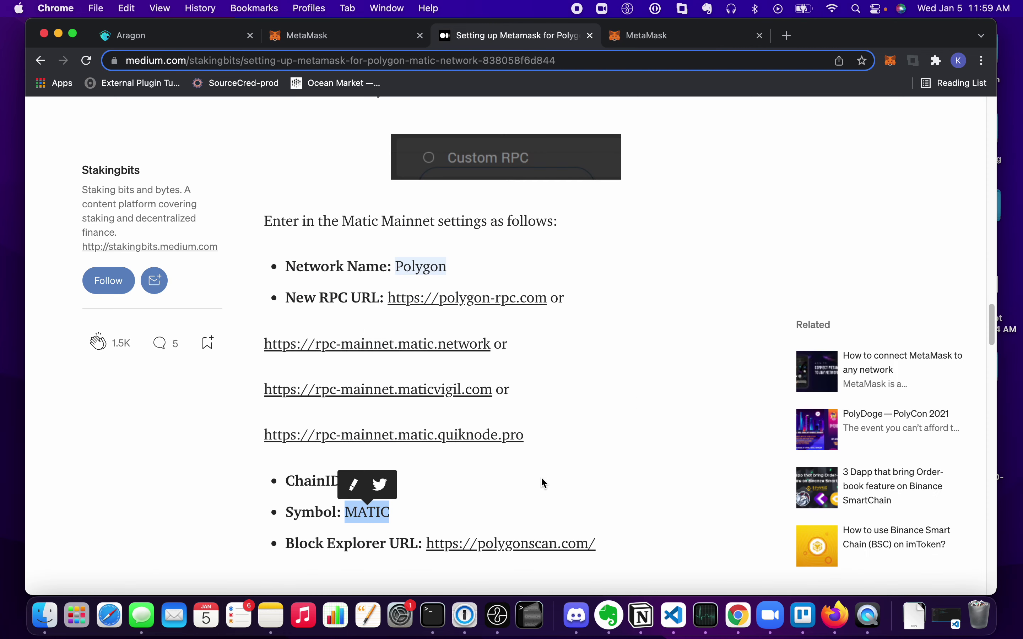
{"action": "scroll", "coordinate": [521, 496], "scroll_direction": "down", "scroll_amount": 5}
{"action": "right_click", "coordinate": [552, 366]}
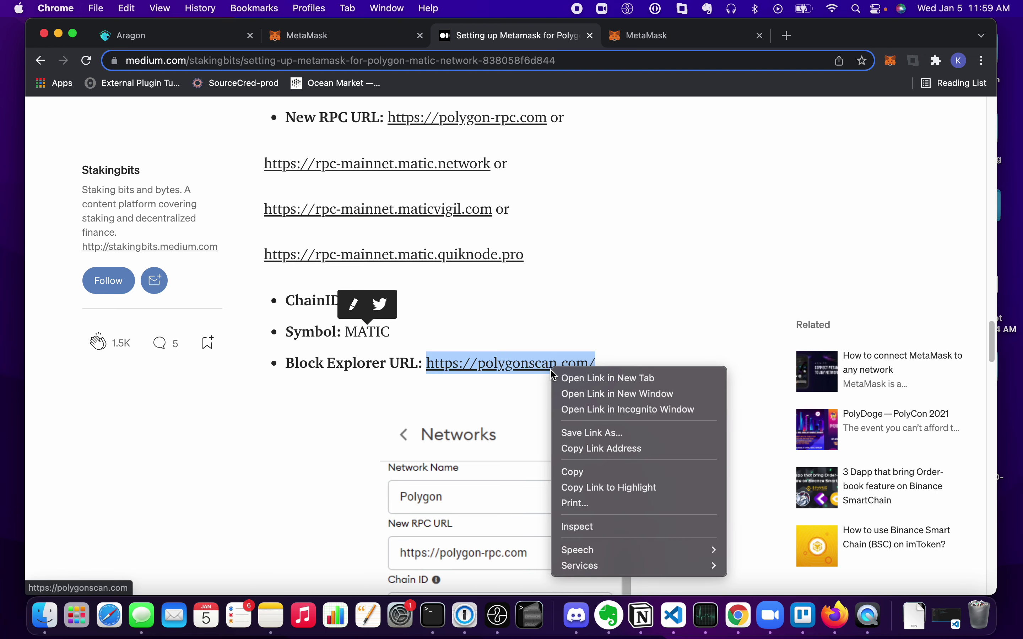
{"action": "left_click", "coordinate": [572, 478]}
{"action": "left_click", "coordinate": [645, 37]}
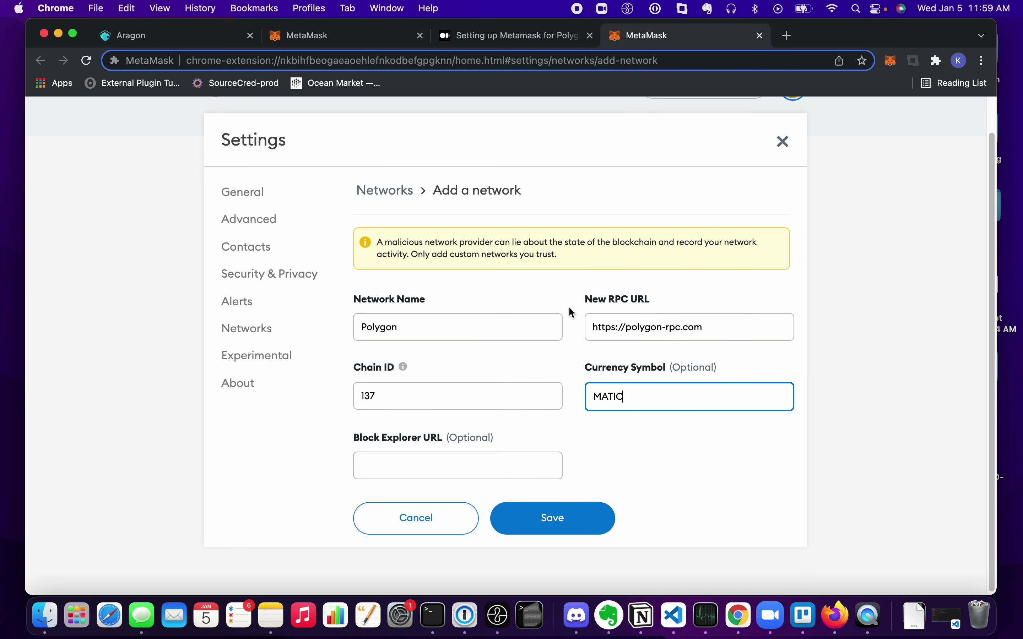
{"action": "left_click", "coordinate": [491, 478]}
{"action": "key", "text": "super+v"}
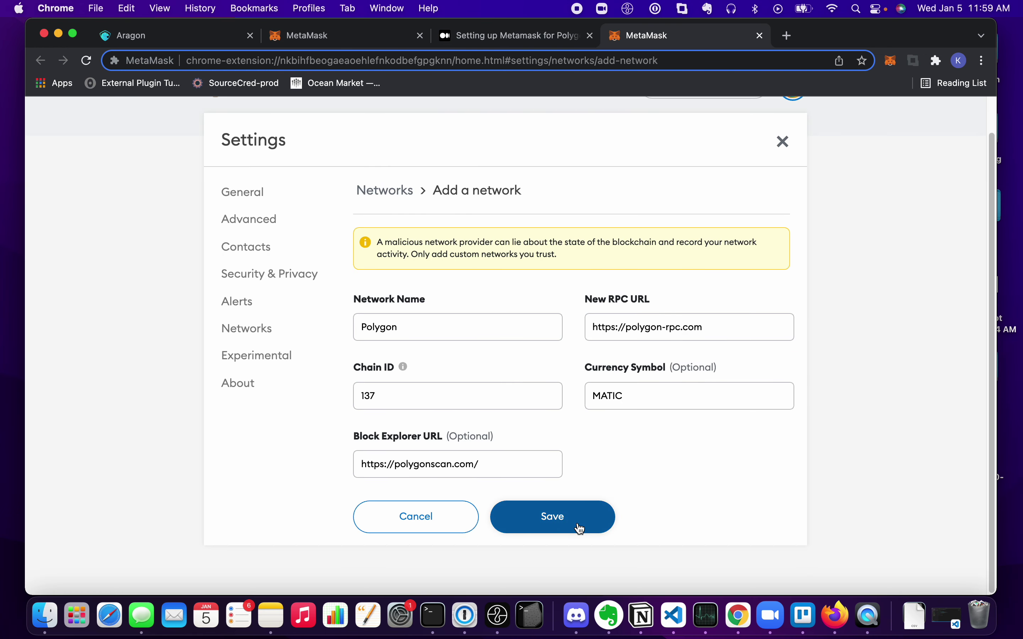
{"action": "left_click", "coordinate": [580, 529]}
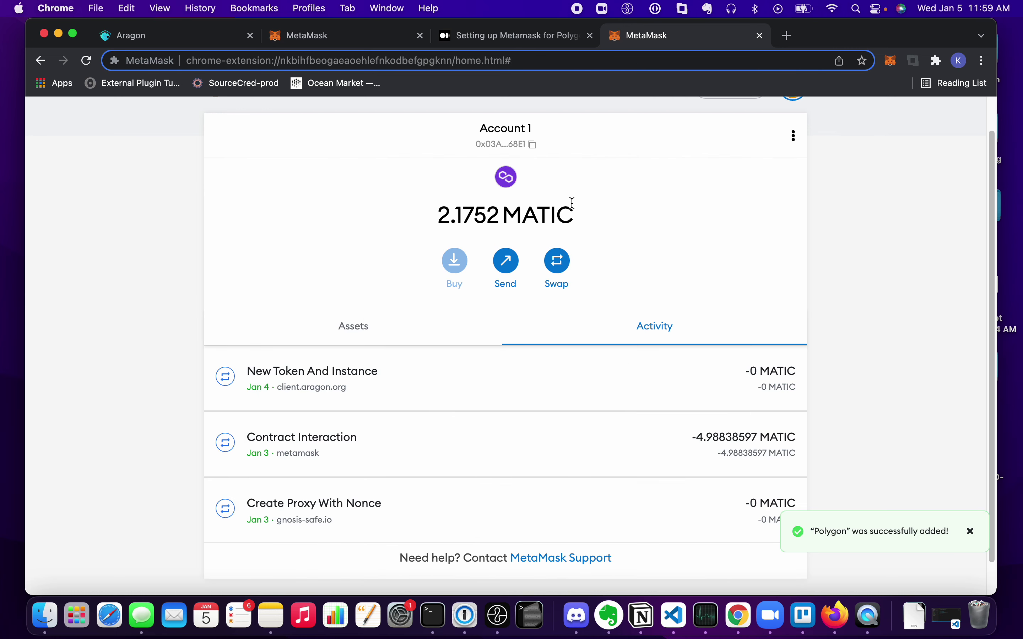
Step: View the Polygon wallet's assets, 2.1752 MATIC and 0.018 WETH, and dismiss the success notice
{"action": "scroll", "coordinate": [572, 203], "scroll_direction": "up", "scroll_amount": 2}
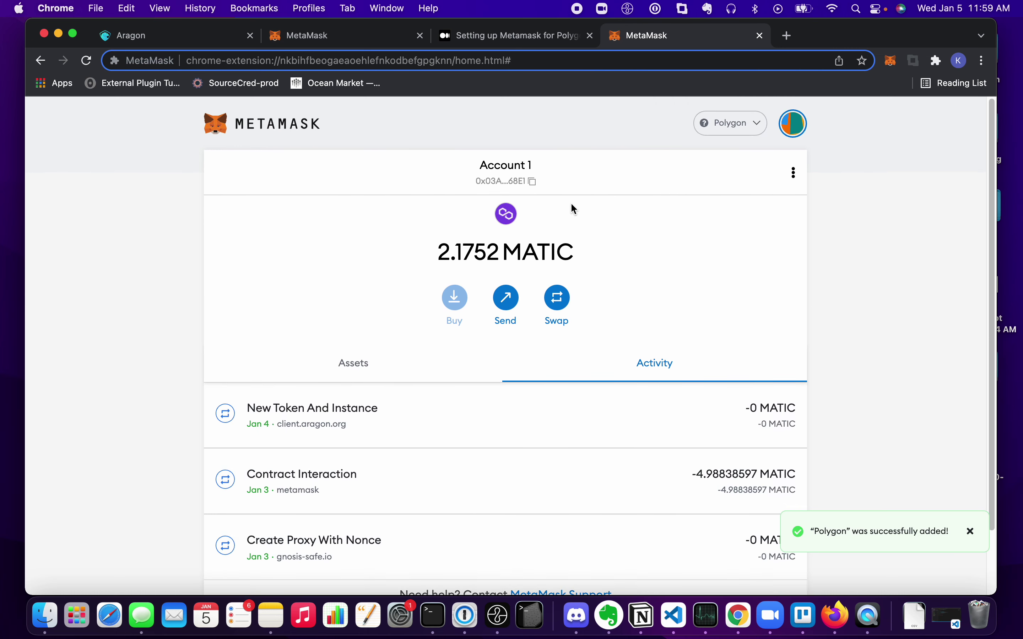
{"action": "left_click", "coordinate": [740, 131]}
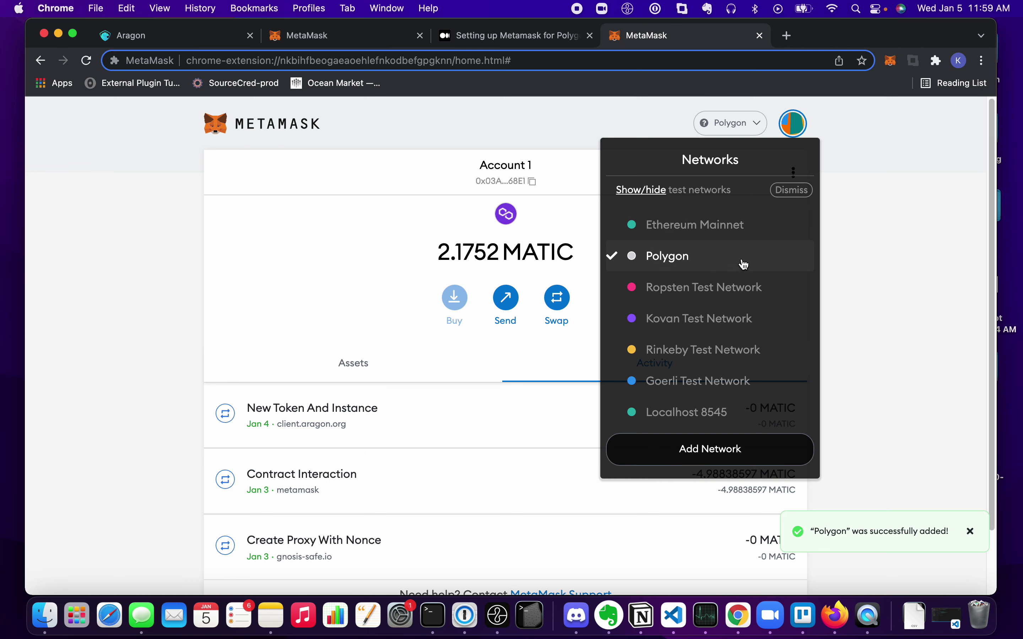
{"action": "left_click", "coordinate": [883, 280]}
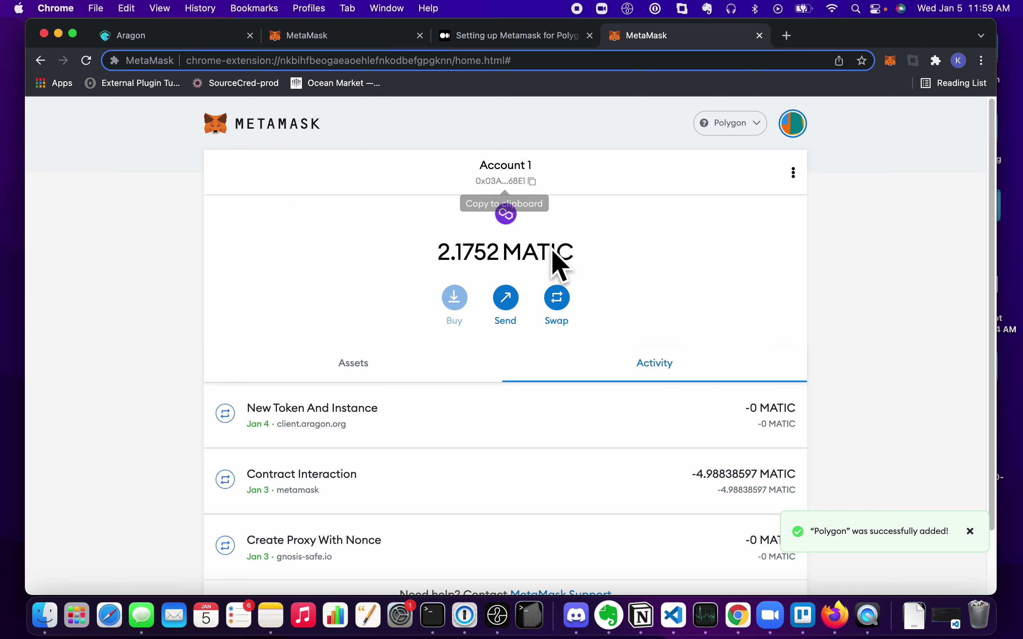
{"action": "scroll", "coordinate": [549, 257], "scroll_direction": "down", "scroll_amount": 3}
{"action": "left_click", "coordinate": [354, 292]}
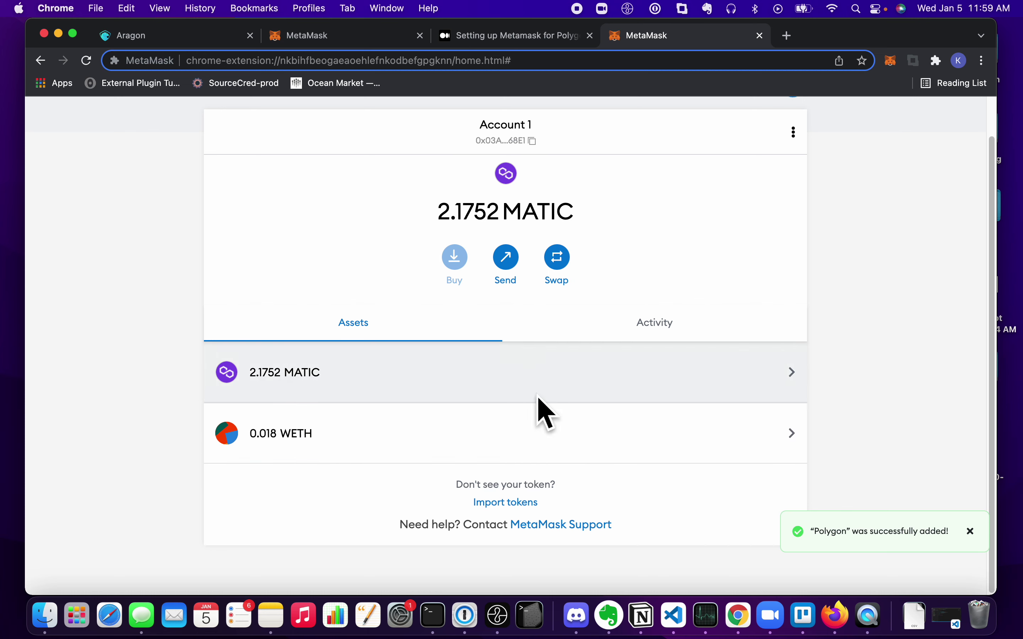
{"action": "scroll", "coordinate": [549, 228], "scroll_direction": "up", "scroll_amount": 2}
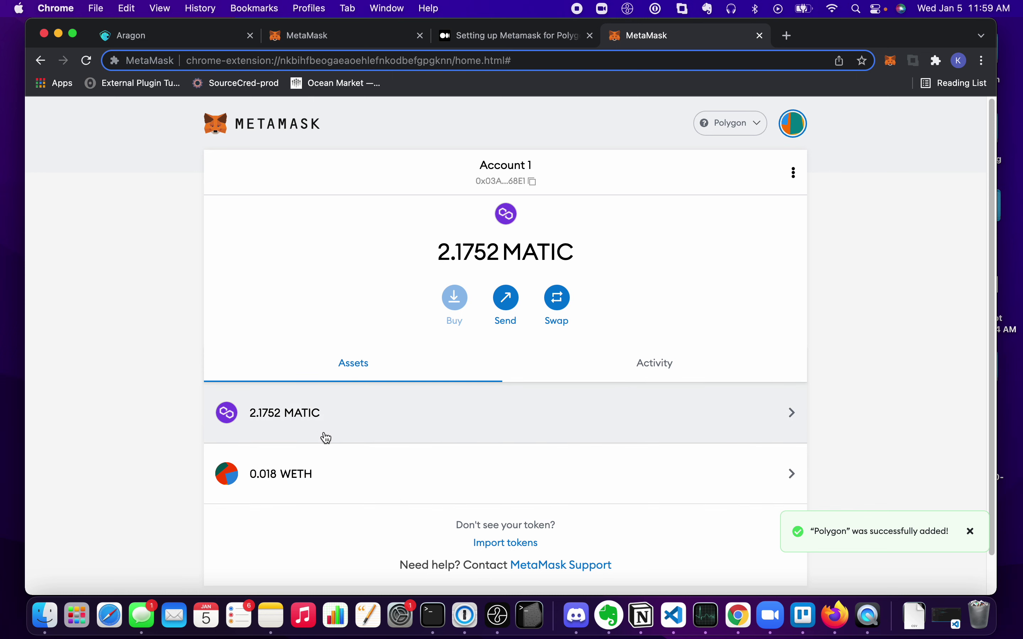
{"action": "left_click", "coordinate": [971, 533]}
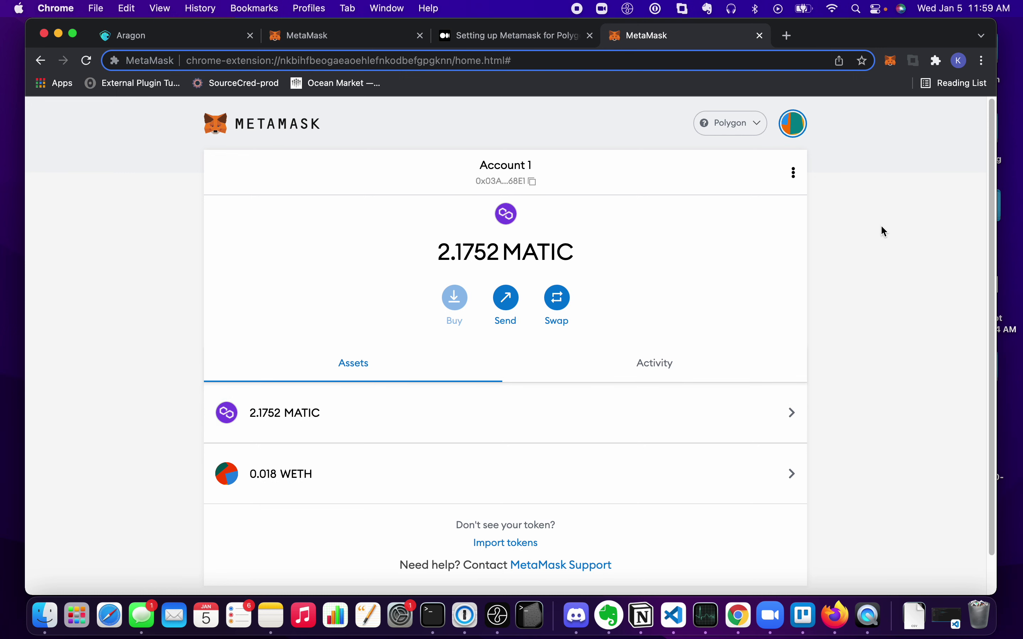
Step: On the Aragon tab, switch MetaMask to Rinkeby Test Network and reload the algotest2 page
{"action": "left_click", "coordinate": [175, 38]}
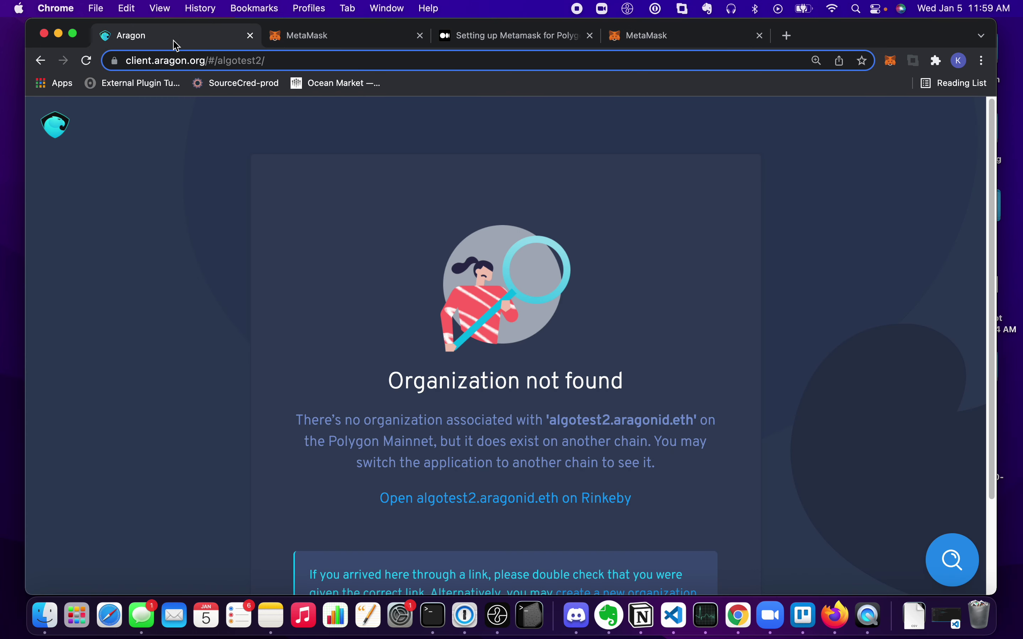
{"action": "scroll", "coordinate": [641, 282], "scroll_direction": "down", "scroll_amount": 3}
{"action": "scroll", "coordinate": [803, 350], "scroll_direction": "up", "scroll_amount": 2}
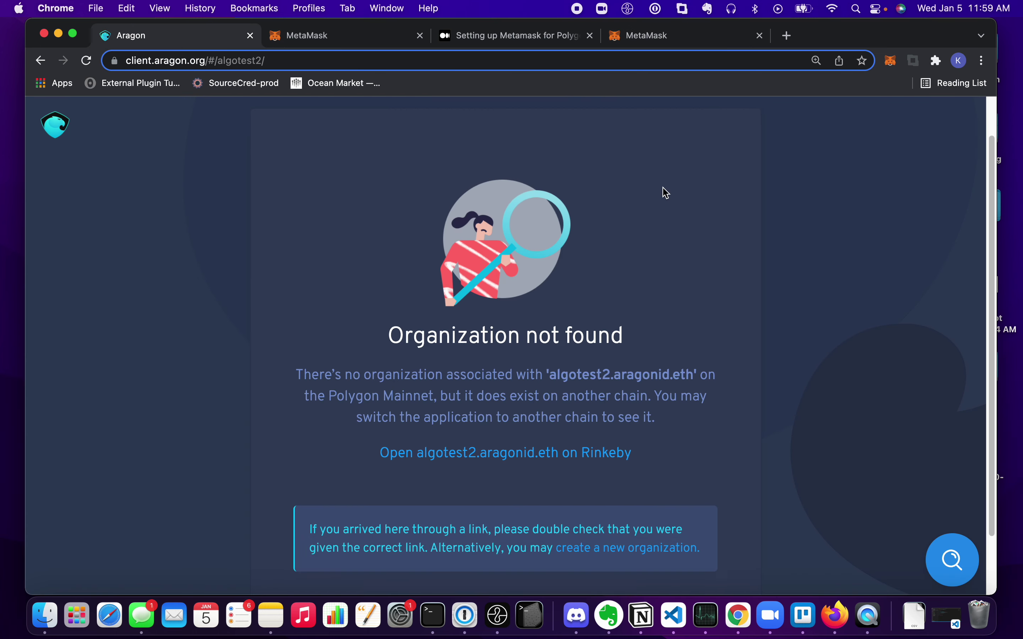
{"action": "scroll", "coordinate": [664, 192], "scroll_direction": "down", "scroll_amount": 2}
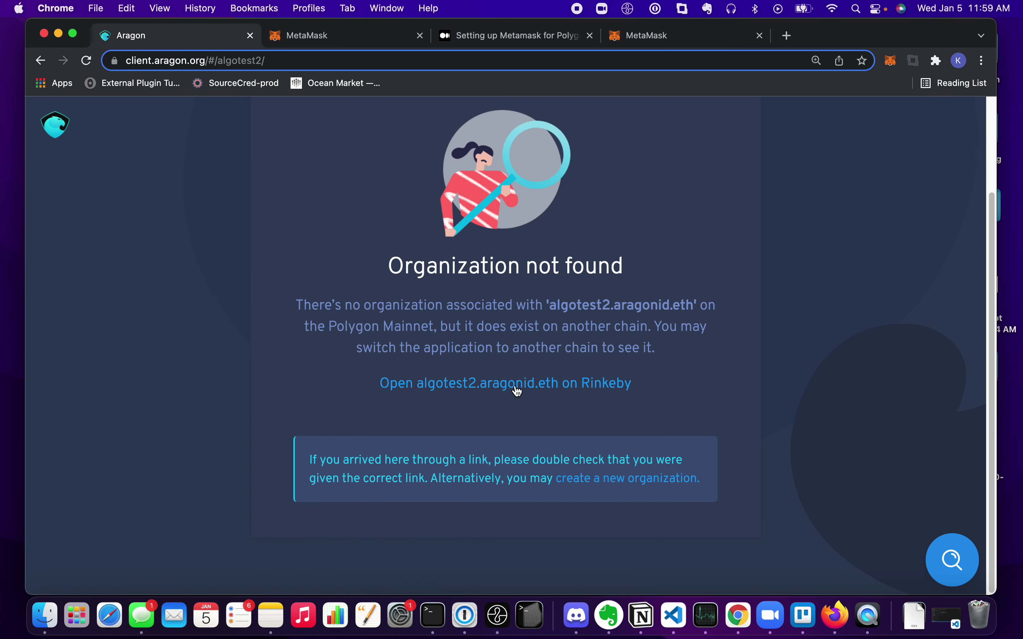
{"action": "scroll", "coordinate": [489, 195], "scroll_direction": "up", "scroll_amount": 3}
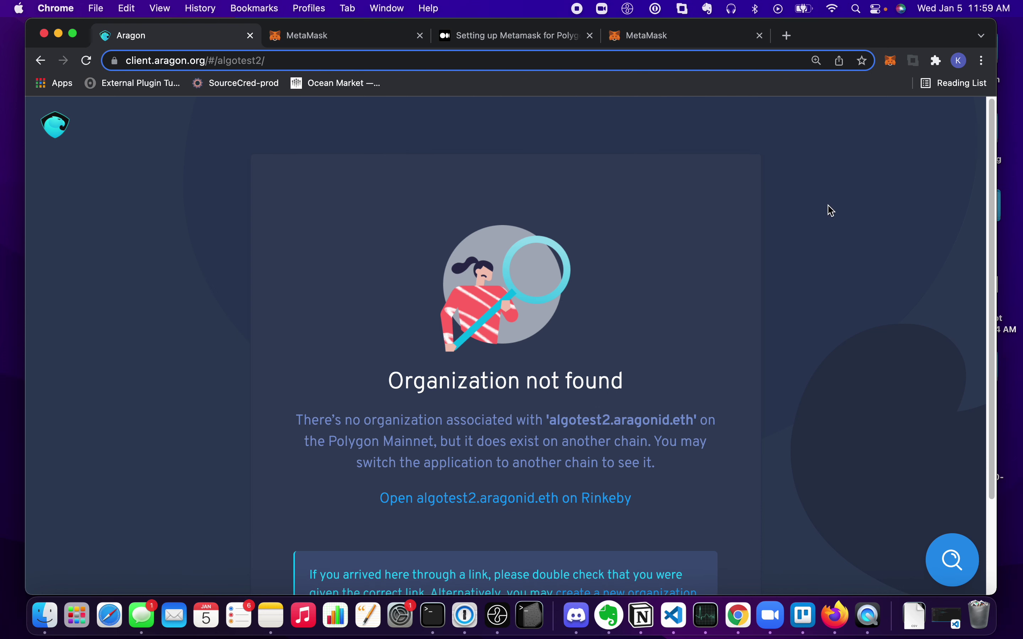
{"action": "left_click", "coordinate": [890, 61]}
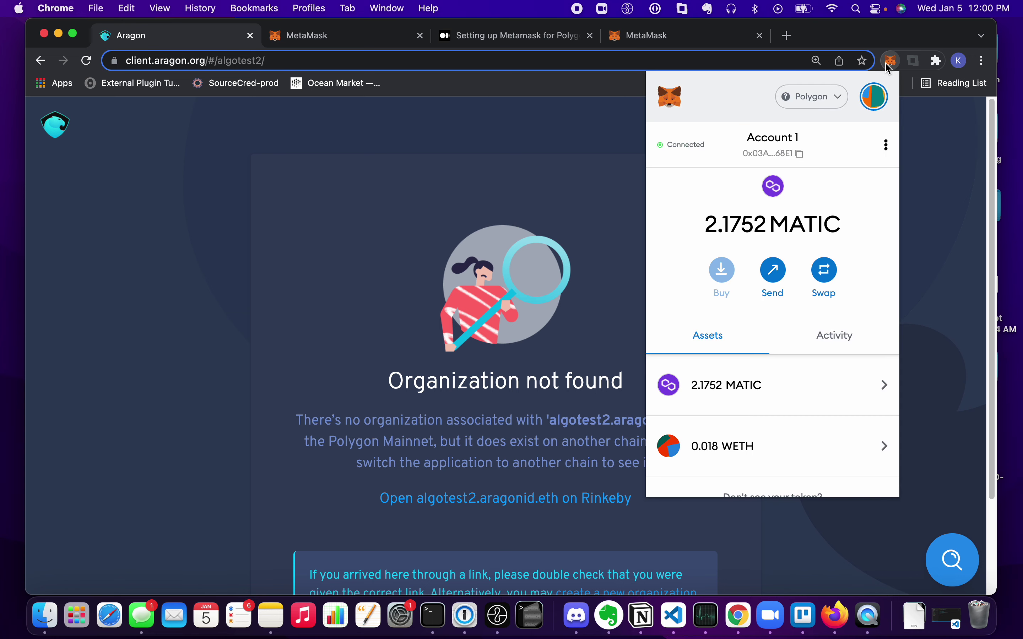
{"action": "left_click", "coordinate": [797, 103]}
{"action": "left_click", "coordinate": [776, 332]}
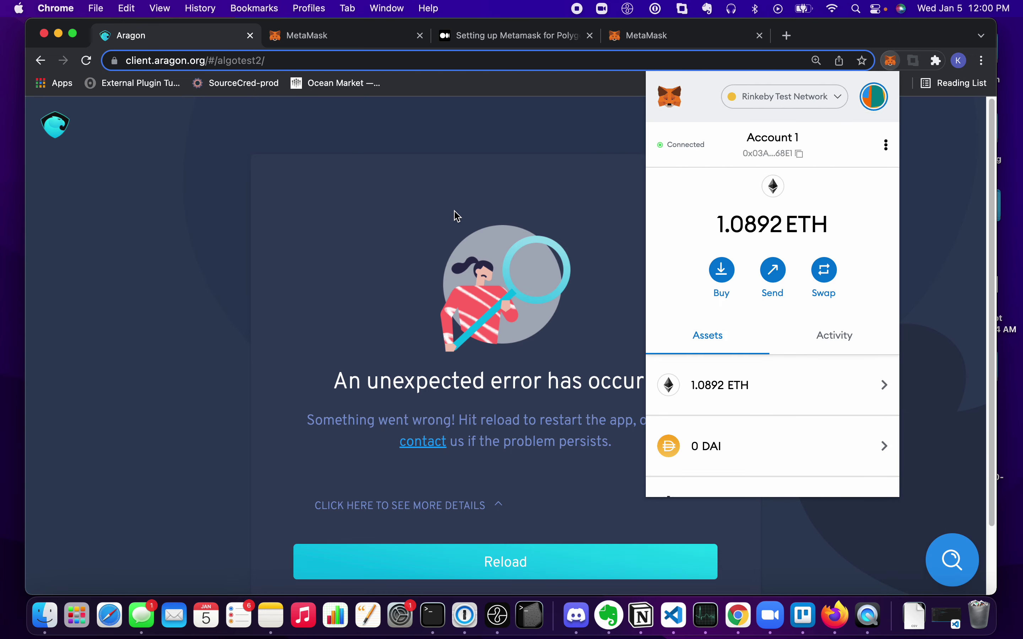
{"action": "left_click", "coordinate": [429, 428]}
{"action": "scroll", "coordinate": [504, 544], "scroll_direction": "down", "scroll_amount": 3}
{"action": "left_click", "coordinate": [504, 486]}
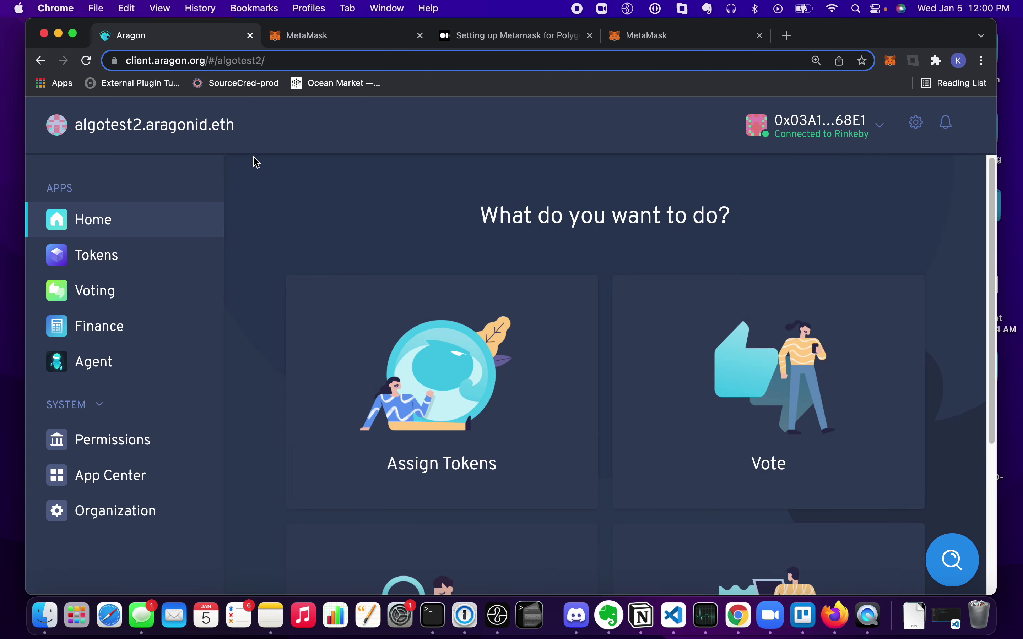
Step: Switch the MetaMask wallet to the Polygon network
{"action": "left_click", "coordinate": [891, 61]}
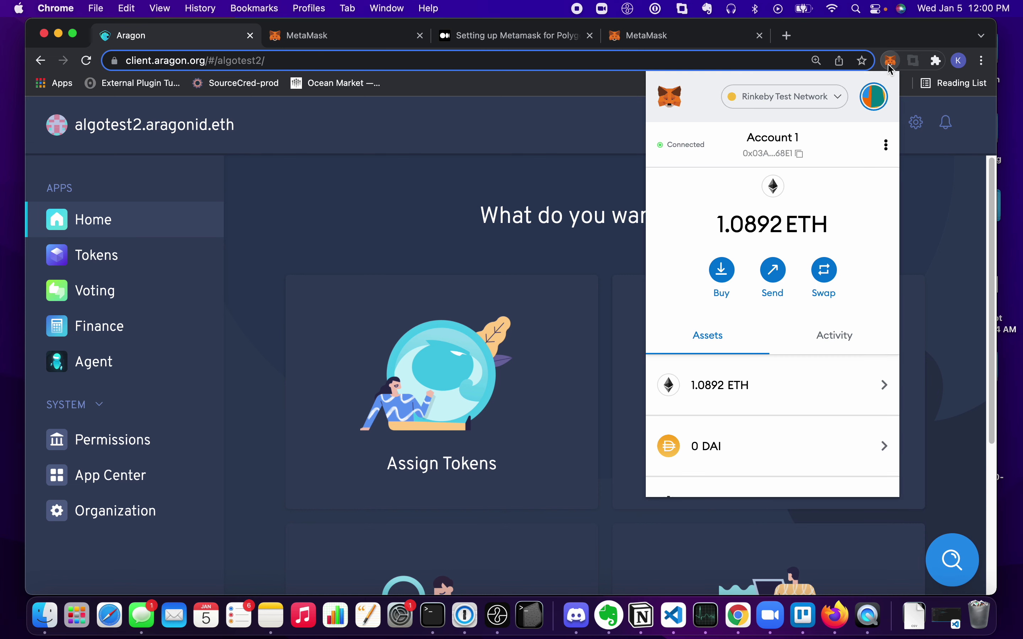
{"action": "left_click", "coordinate": [784, 98]}
{"action": "left_click", "coordinate": [663, 220]}
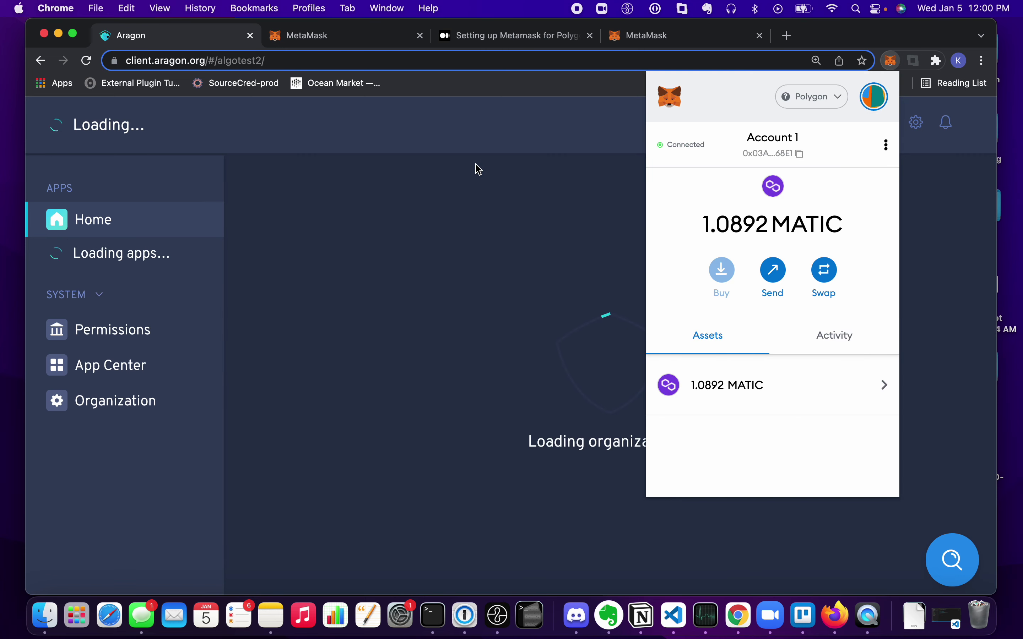
{"action": "left_click", "coordinate": [477, 167]}
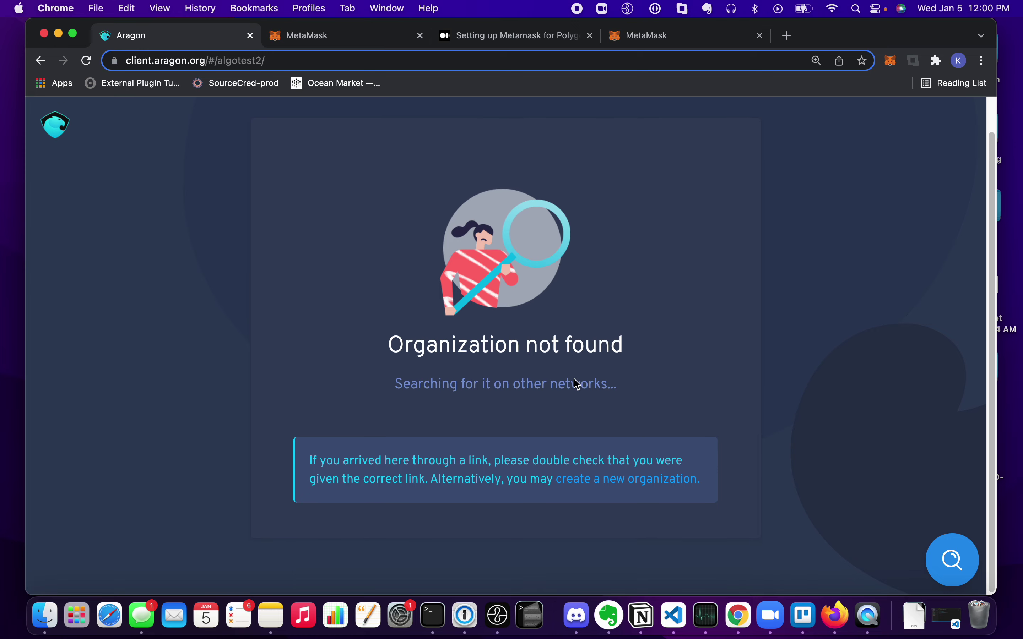
Step: Open the existing organization 'algoveragenerativeart' from the Aragon start page
{"action": "left_click", "coordinate": [51, 129]}
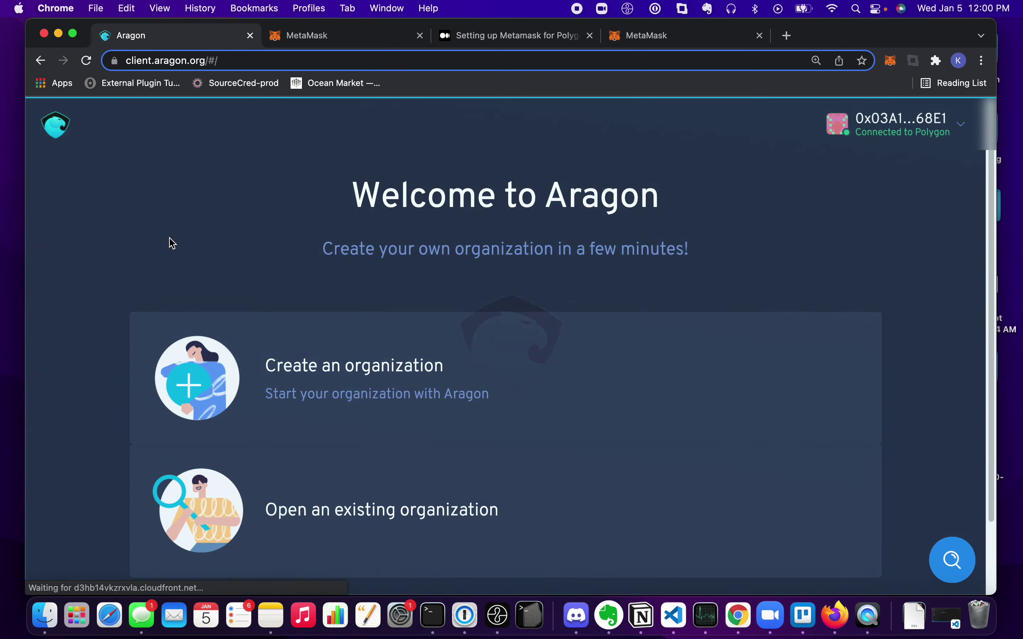
{"action": "left_click", "coordinate": [357, 510]}
{"action": "scroll", "coordinate": [387, 313], "scroll_direction": "down", "scroll_amount": 4}
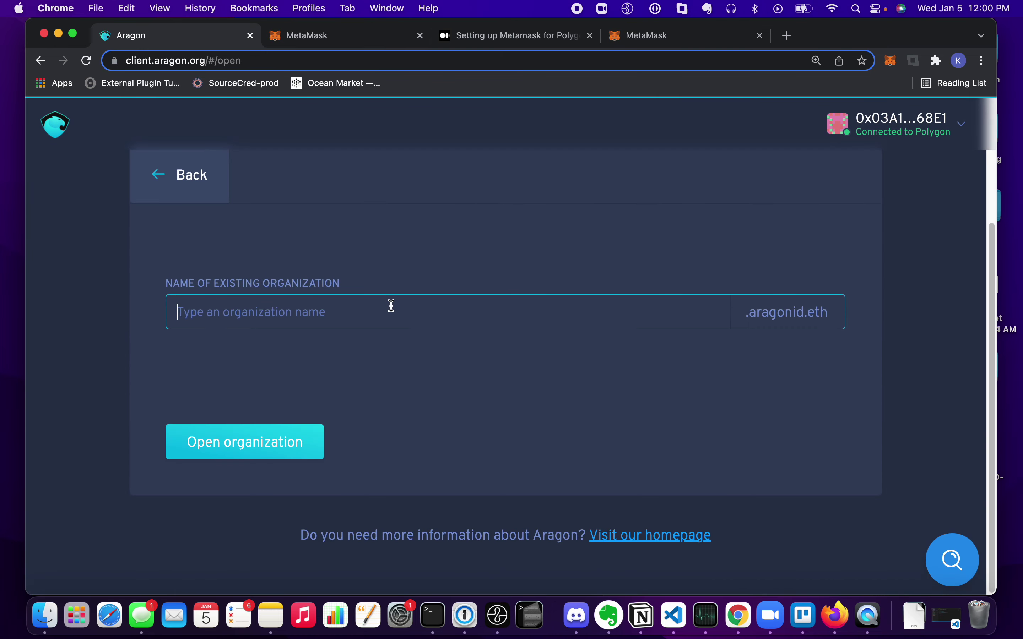
{"action": "scroll", "coordinate": [550, 321], "scroll_direction": "up", "scroll_amount": 4}
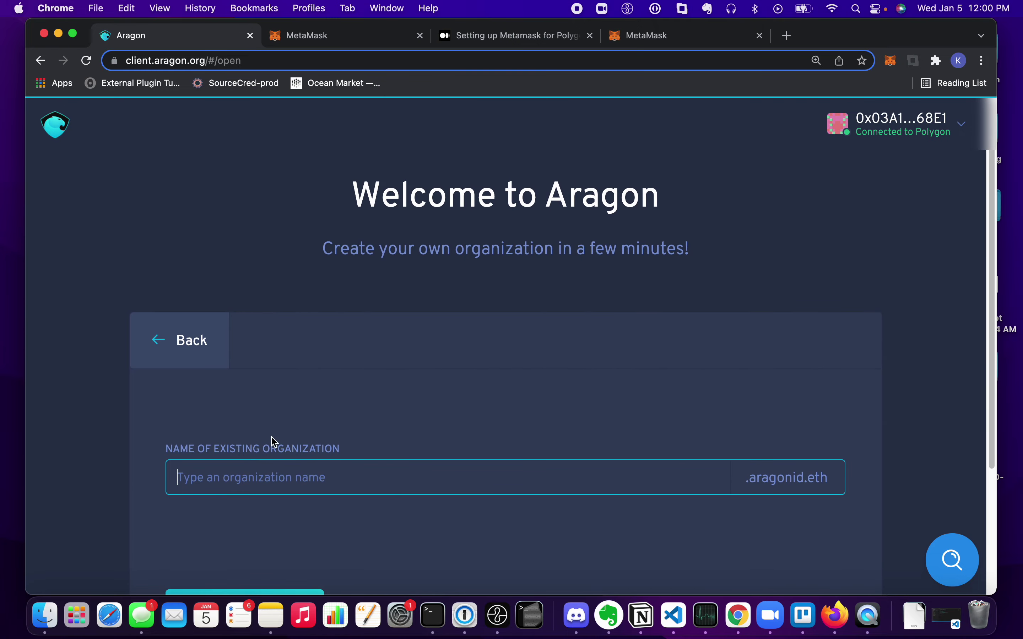
{"action": "scroll", "coordinate": [267, 334], "scroll_direction": "down", "scroll_amount": 4}
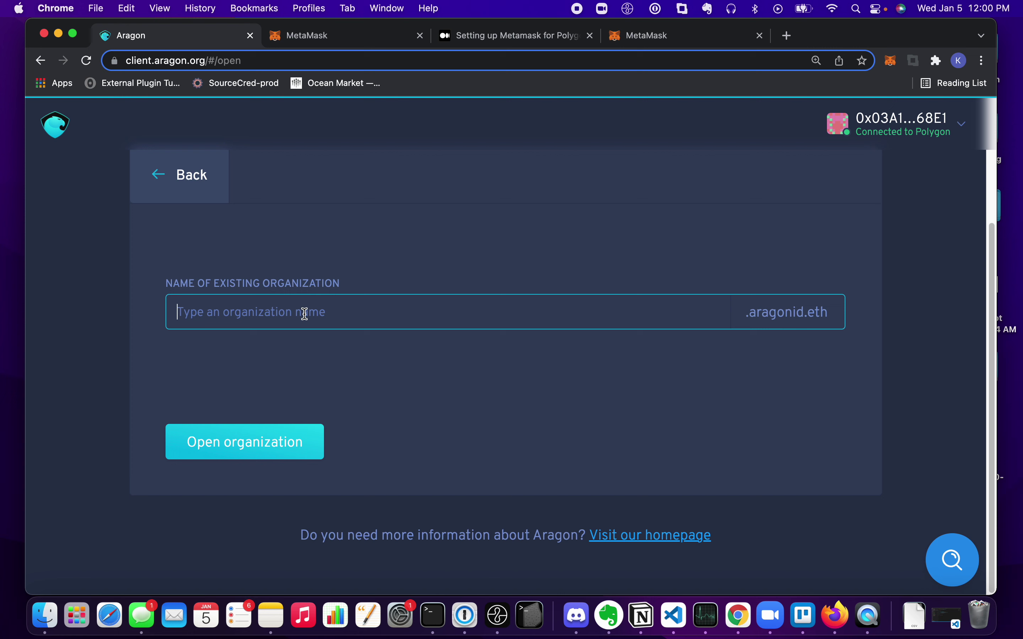
{"action": "type", "text": "algovera"}
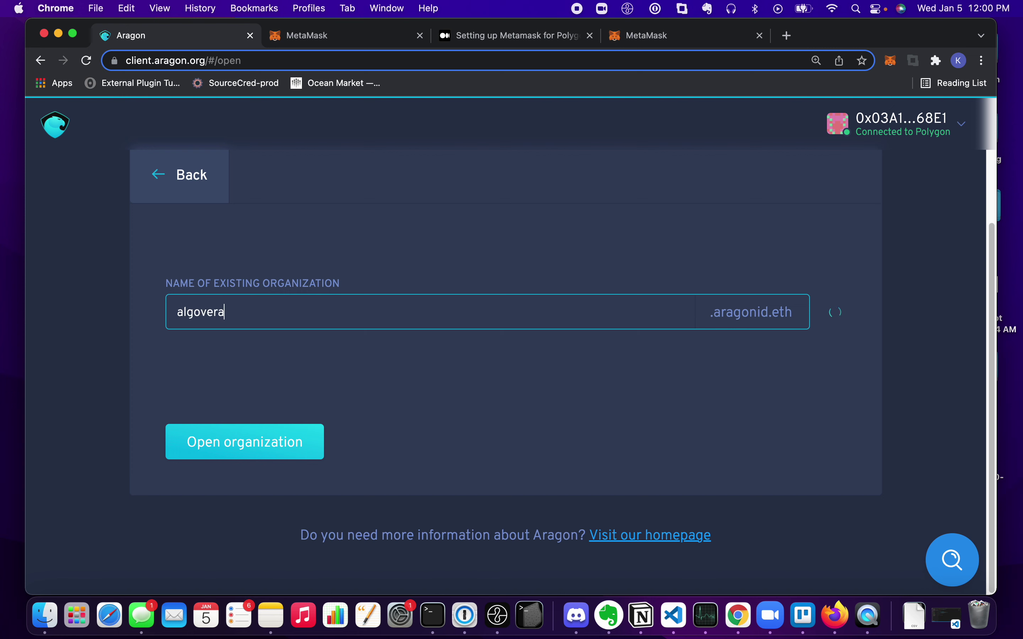
{"action": "type", "text": "generative"}
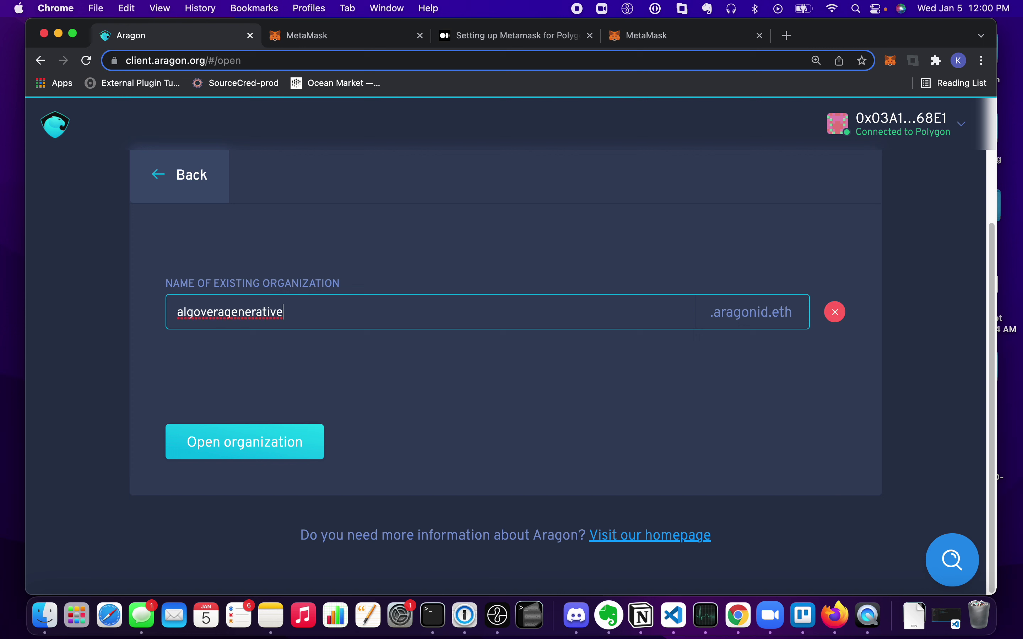
{"action": "type", "text": "art"}
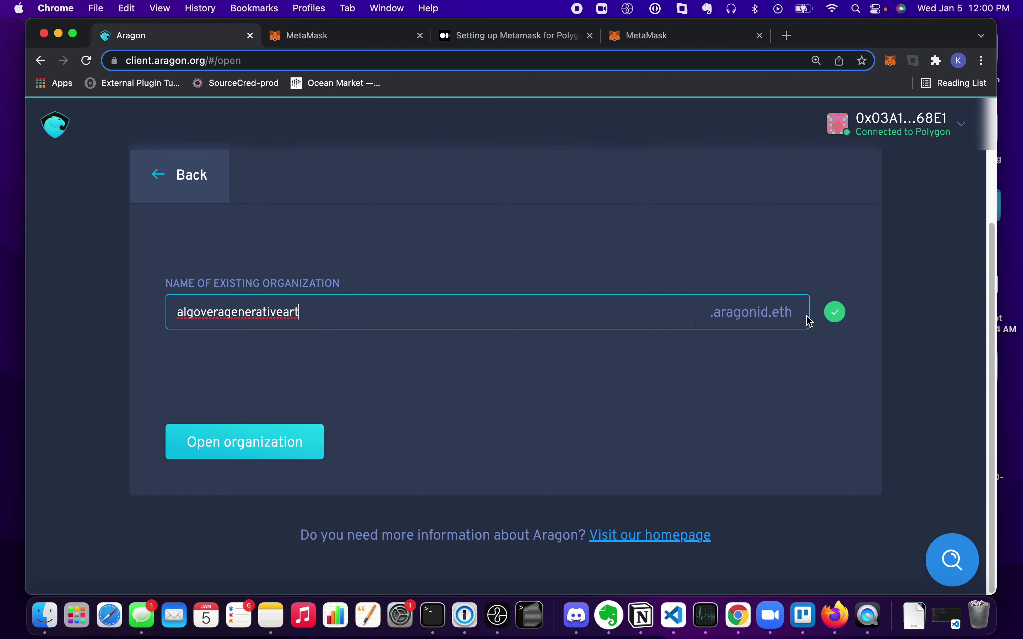
{"action": "left_click", "coordinate": [282, 444]}
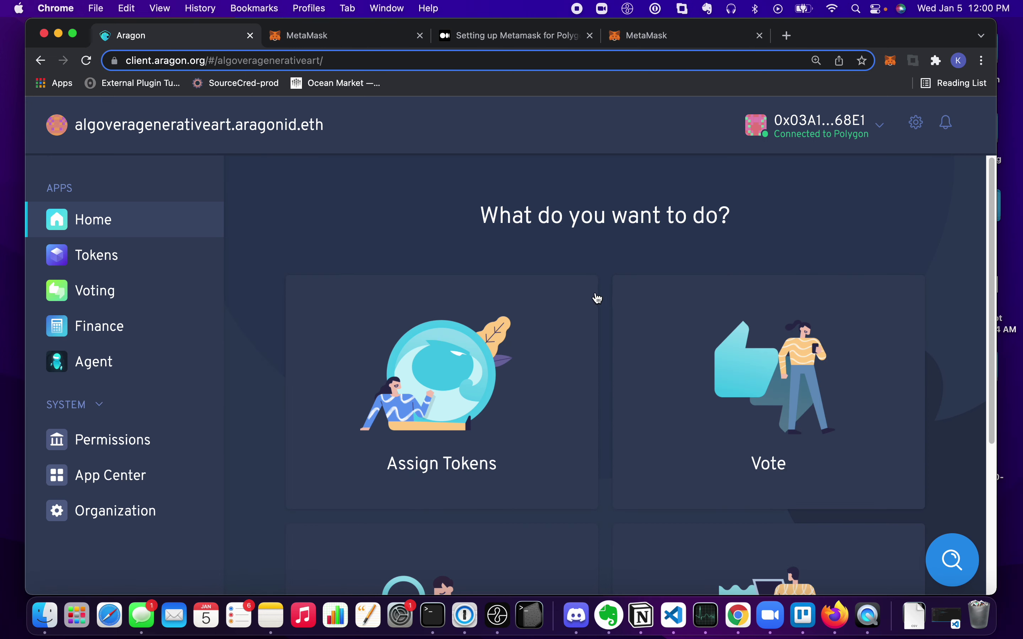
{"action": "scroll", "coordinate": [594, 295], "scroll_direction": "down", "scroll_amount": 5}
{"action": "scroll", "coordinate": [593, 295], "scroll_direction": "up", "scroll_amount": 2}
{"action": "scroll", "coordinate": [593, 294], "scroll_direction": "down", "scroll_amount": 2}
{"action": "scroll", "coordinate": [591, 295], "scroll_direction": "up", "scroll_amount": 5}
{"action": "left_click", "coordinate": [99, 257]}
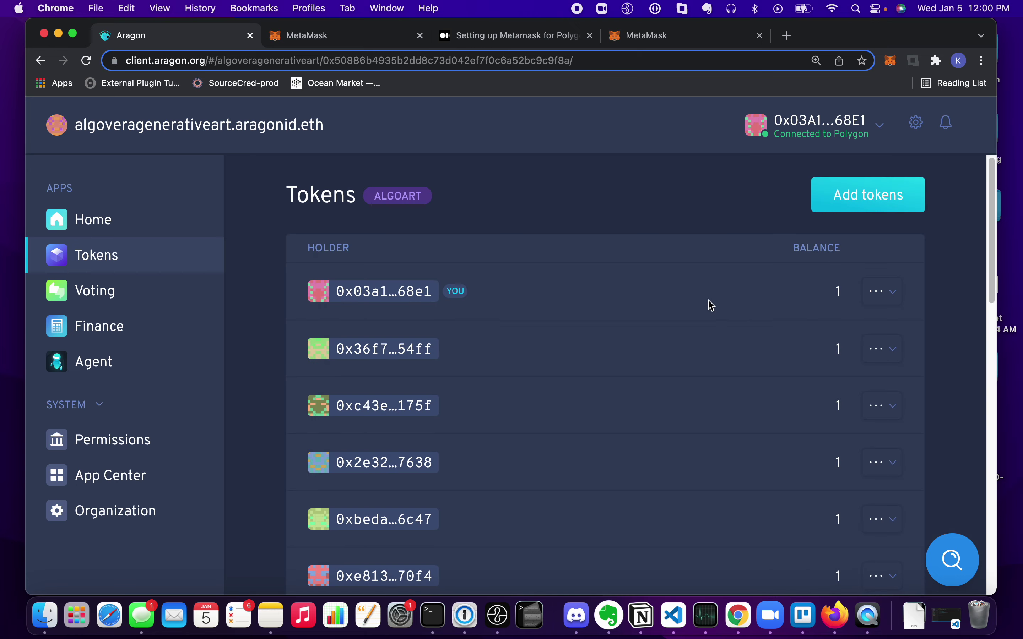
{"action": "scroll", "coordinate": [707, 304], "scroll_direction": "down", "scroll_amount": 10}
{"action": "scroll", "coordinate": [698, 299], "scroll_direction": "up", "scroll_amount": 10}
{"action": "left_click", "coordinate": [617, 200]}
{"action": "scroll", "coordinate": [566, 299], "scroll_direction": "down", "scroll_amount": 5}
{"action": "scroll", "coordinate": [702, 296], "scroll_direction": "up", "scroll_amount": 5}
{"action": "scroll", "coordinate": [731, 271], "scroll_direction": "down", "scroll_amount": 3}
{"action": "scroll", "coordinate": [794, 194], "scroll_direction": "up", "scroll_amount": 3}
{"action": "left_click", "coordinate": [123, 224]}
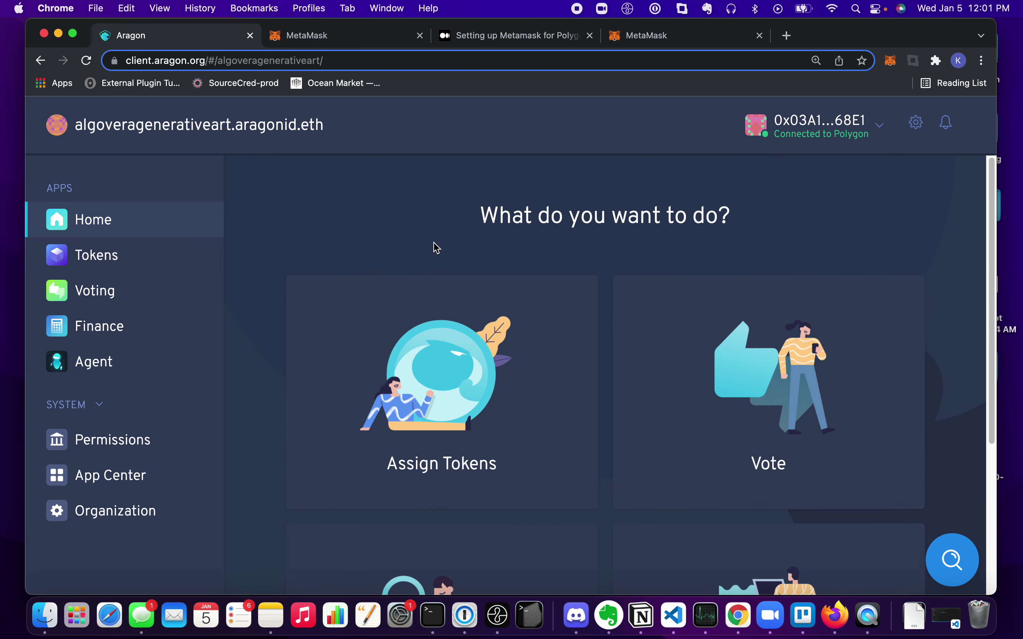
{"action": "scroll", "coordinate": [364, 338], "scroll_direction": "down", "scroll_amount": 5}
{"action": "scroll", "coordinate": [463, 334], "scroll_direction": "up", "scroll_amount": 5}
Step: Switch the MetaMask wallet from Polygon back to the Rinkeby network
{"action": "left_click", "coordinate": [897, 68]}
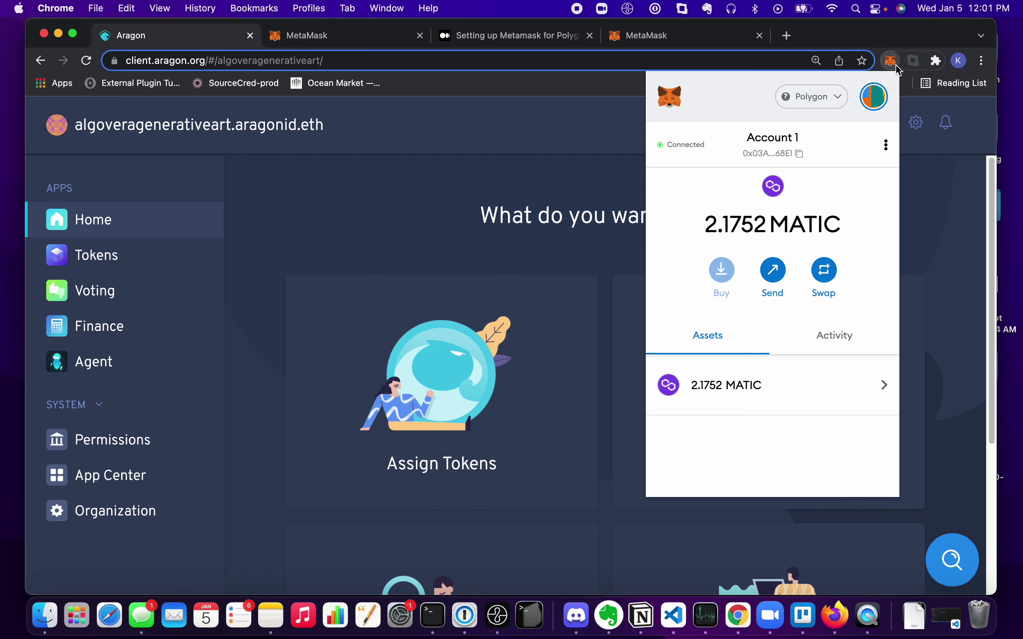
{"action": "left_click", "coordinate": [836, 101]}
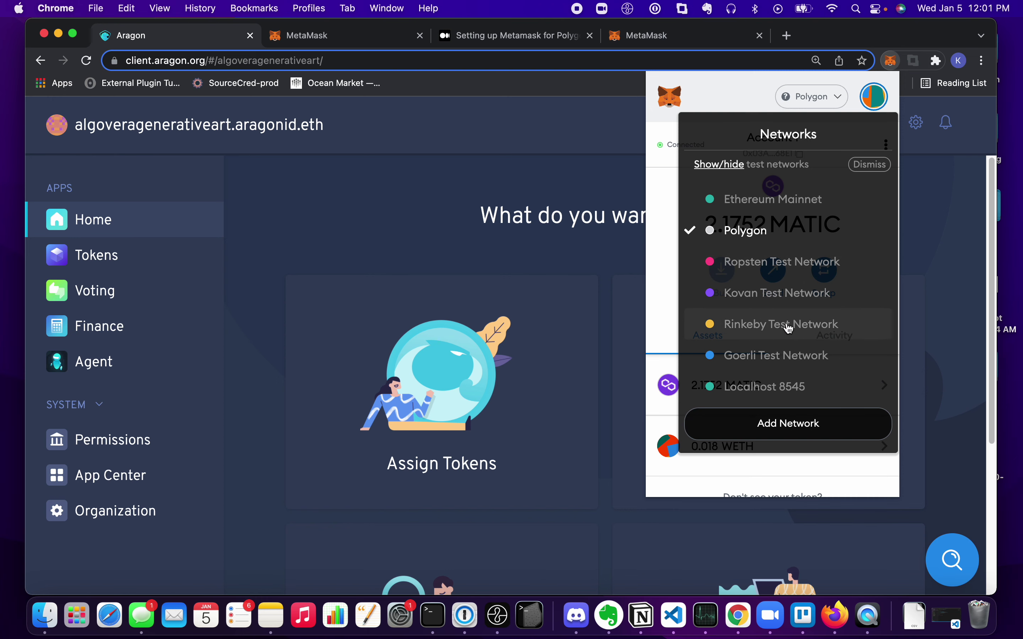
{"action": "left_click", "coordinate": [789, 336]}
{"action": "left_click", "coordinate": [440, 217]}
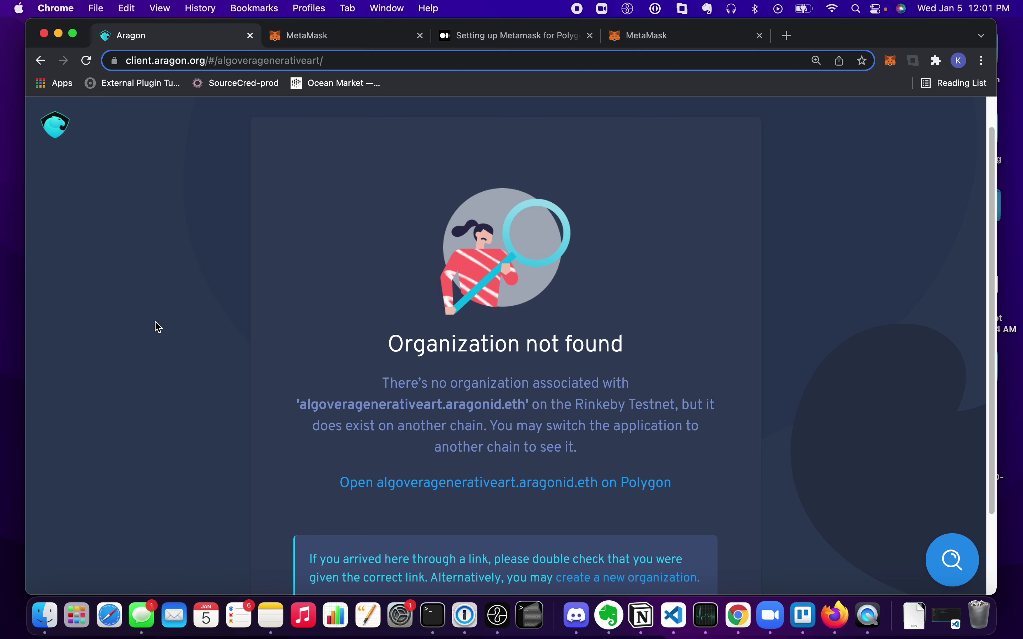
{"action": "scroll", "coordinate": [438, 366], "scroll_direction": "down", "scroll_amount": 3}
Step: Open the existing organization 'algotest2' from the Aragon start page
{"action": "left_click", "coordinate": [70, 145]}
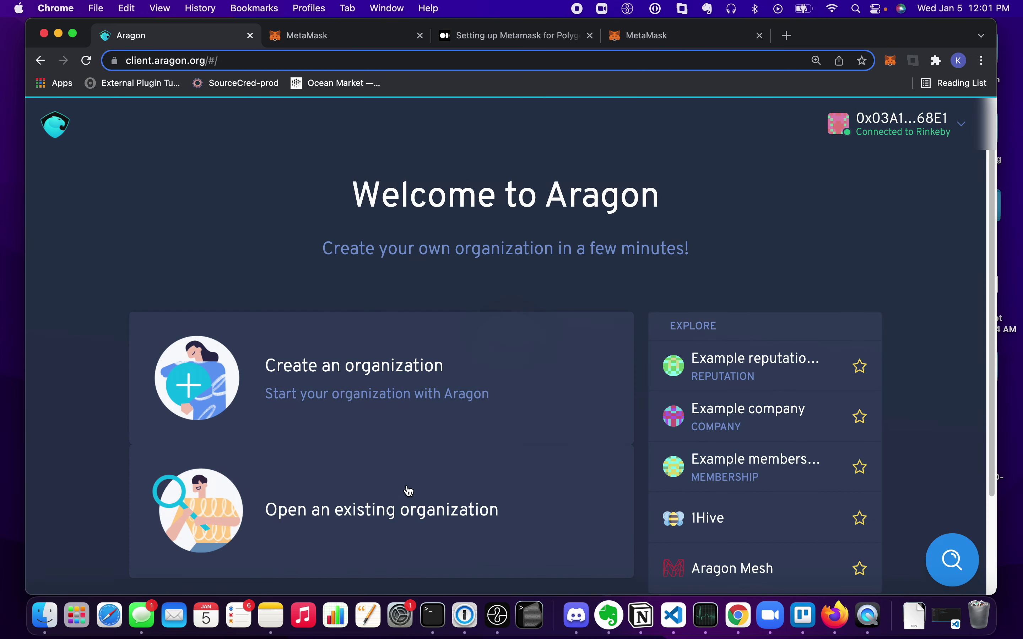
{"action": "left_click", "coordinate": [395, 507]}
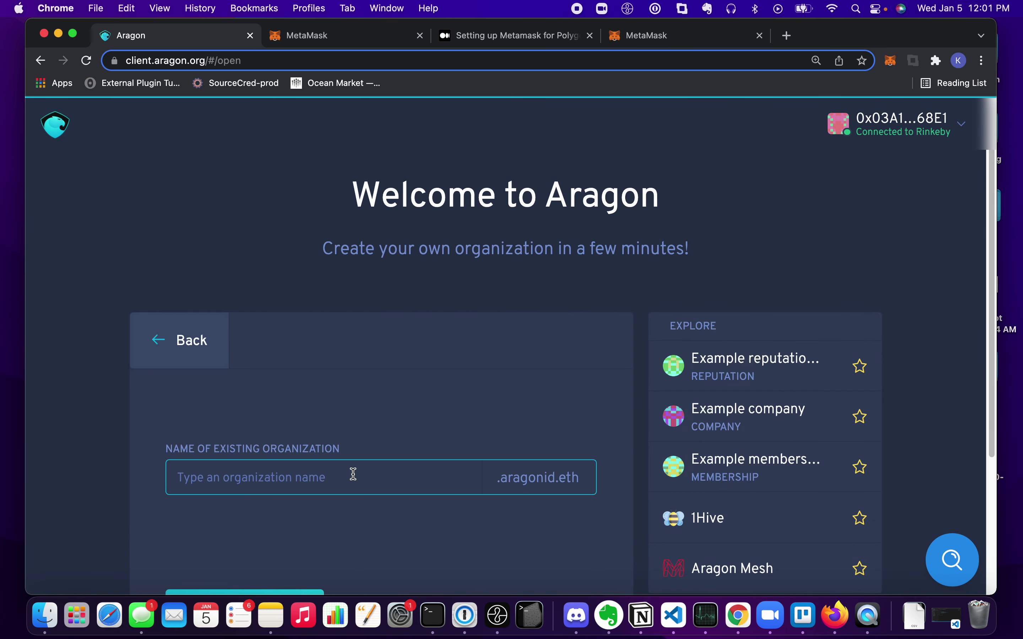
{"action": "type", "text": "algotest2"}
{"action": "scroll", "coordinate": [427, 475], "scroll_direction": "down", "scroll_amount": 1}
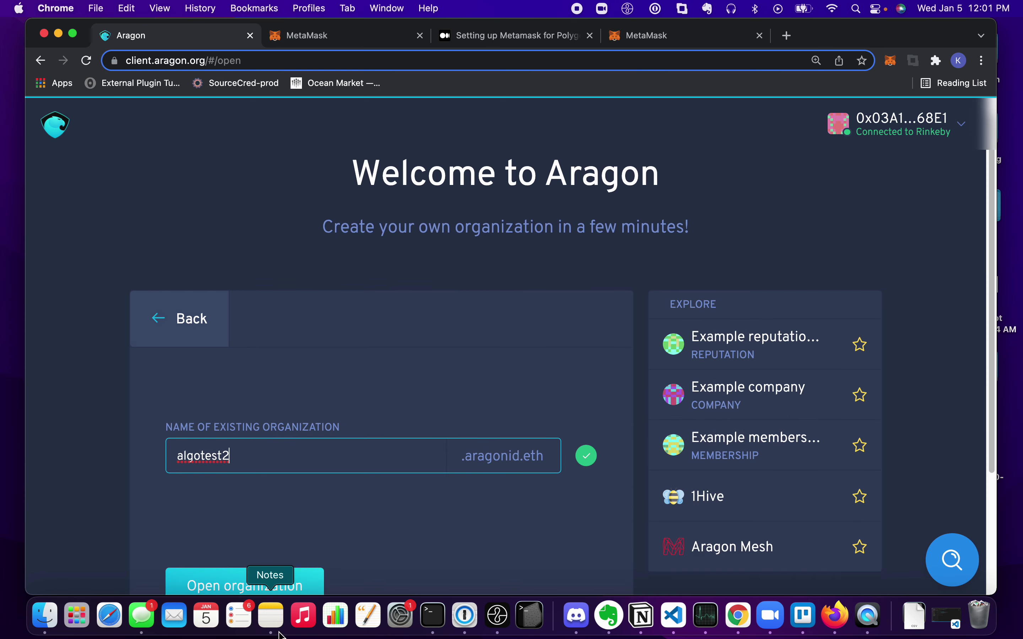
{"action": "left_click", "coordinate": [294, 592]}
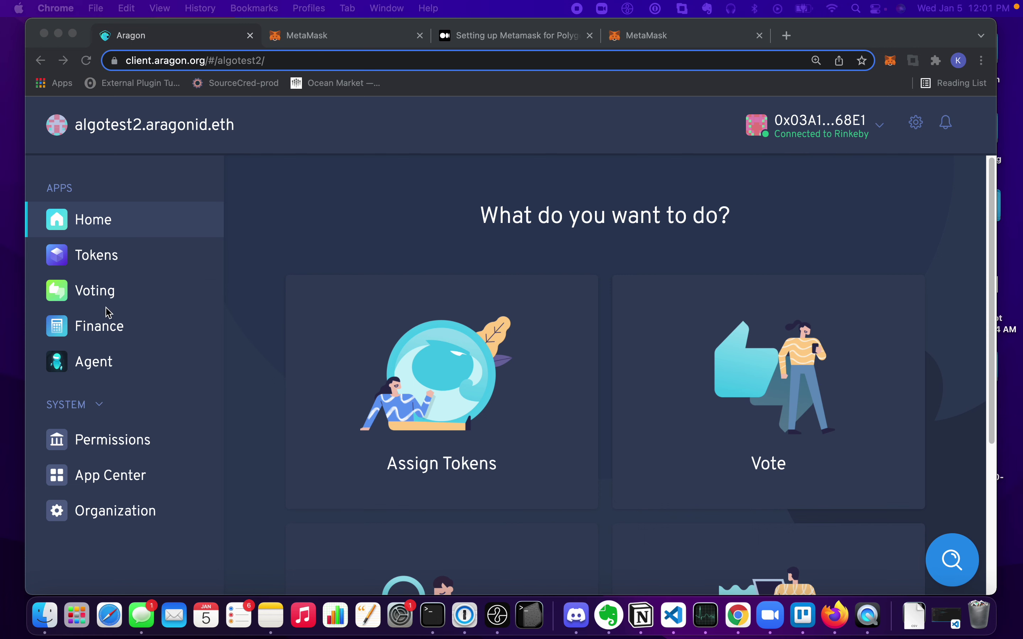
Step: In the Voting app, filter the vote list to show only Open votes
{"action": "left_click", "coordinate": [137, 297]}
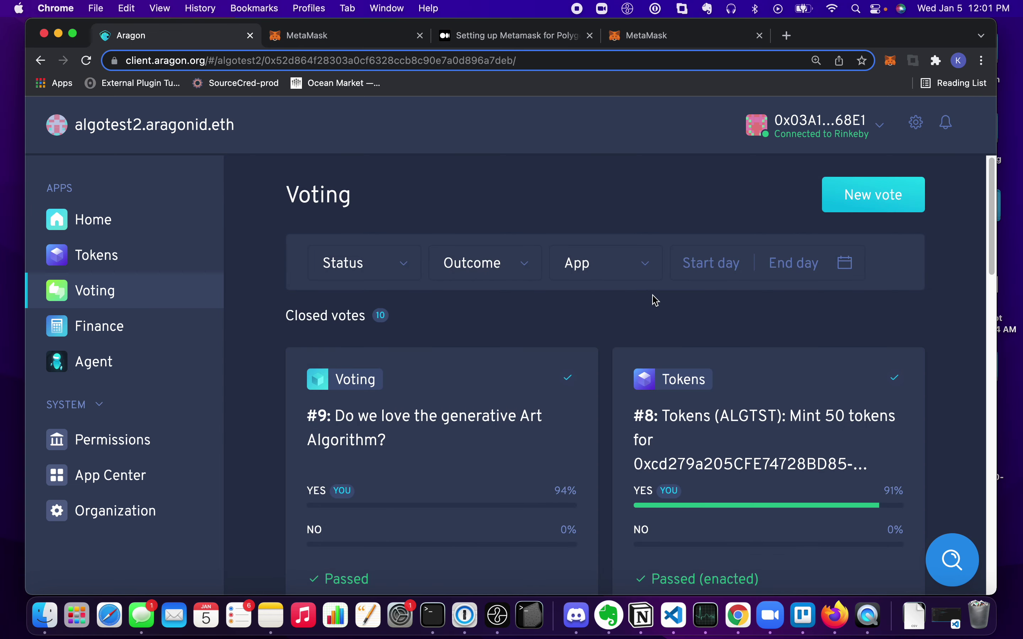
{"action": "left_click", "coordinate": [342, 263]}
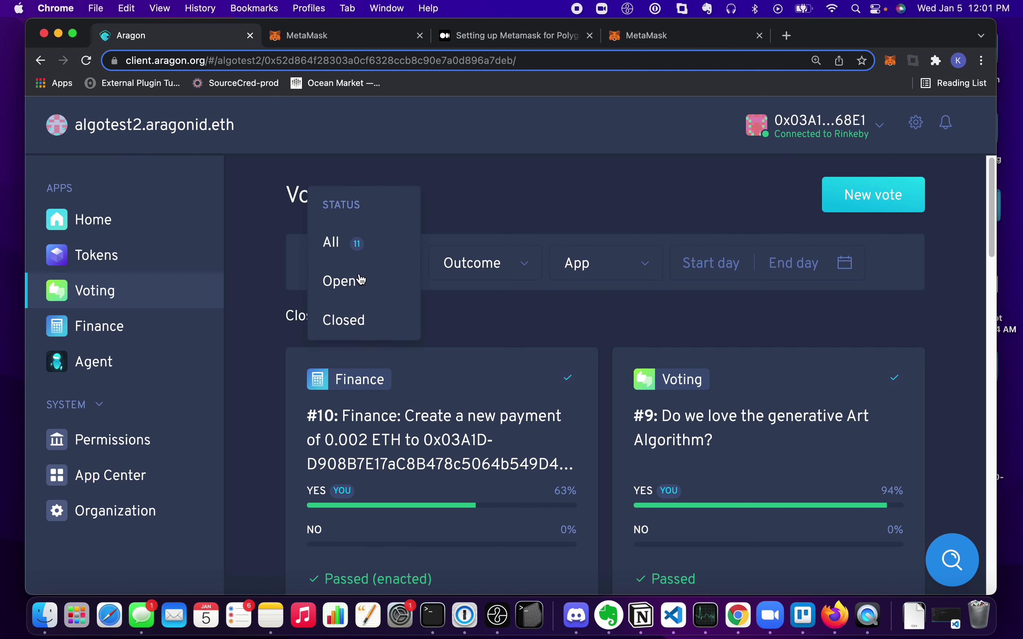
{"action": "left_click", "coordinate": [362, 281]}
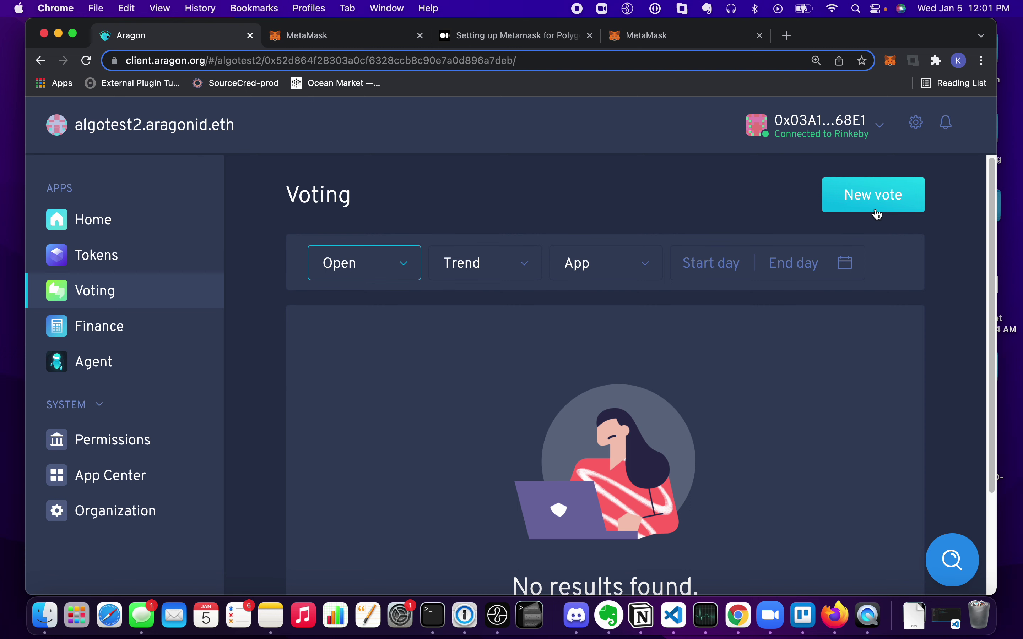
Step: Create a new vote asking "Do we love the generative Art Project?"
{"action": "left_click", "coordinate": [893, 209]}
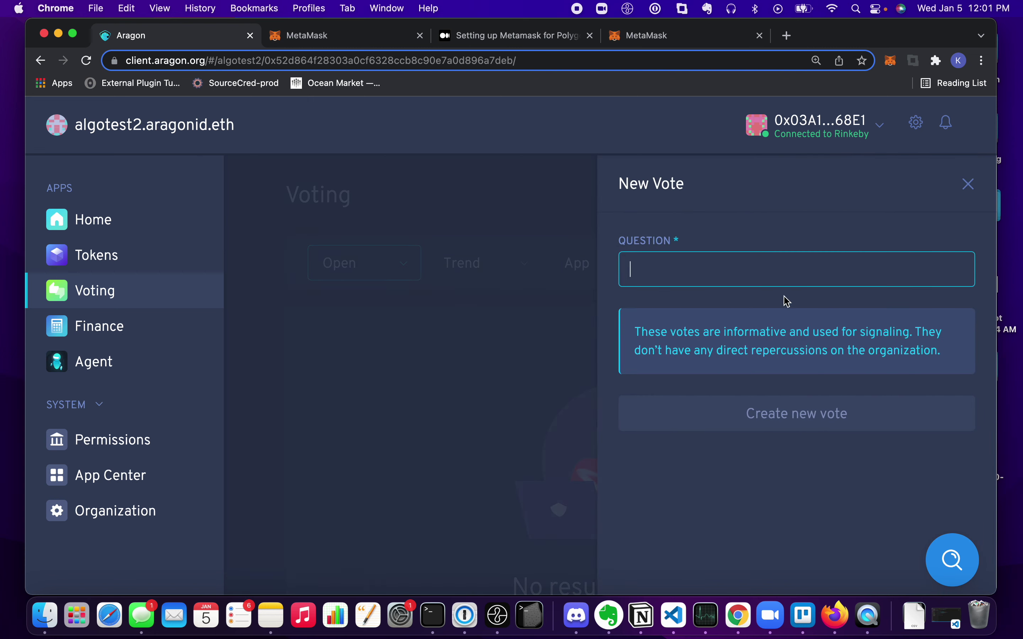
{"action": "type", "text": "Do"}
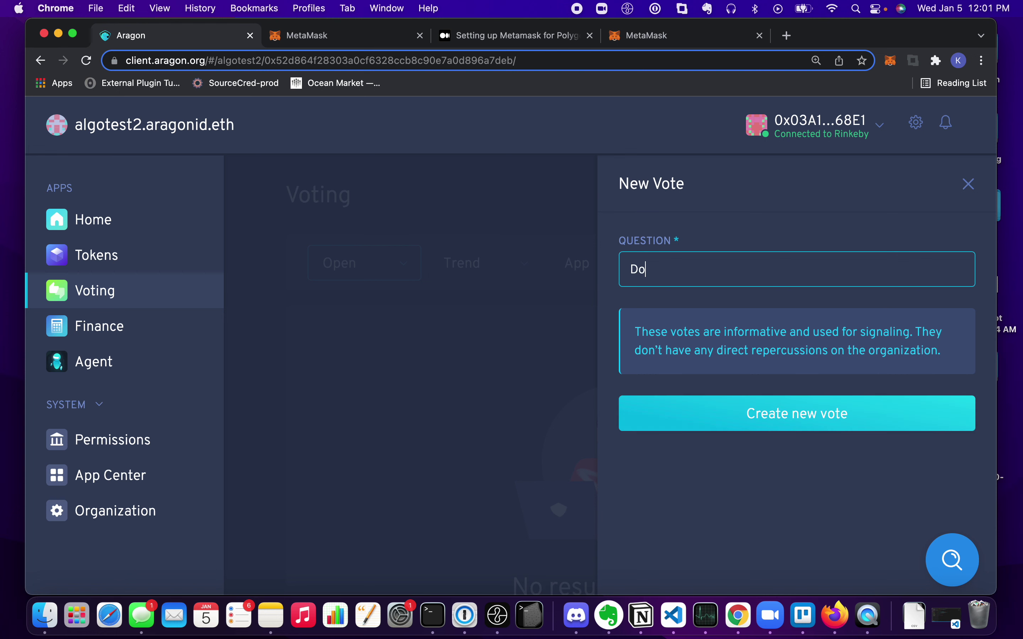
{"action": "type", "text": " we love the generative Art Project?"}
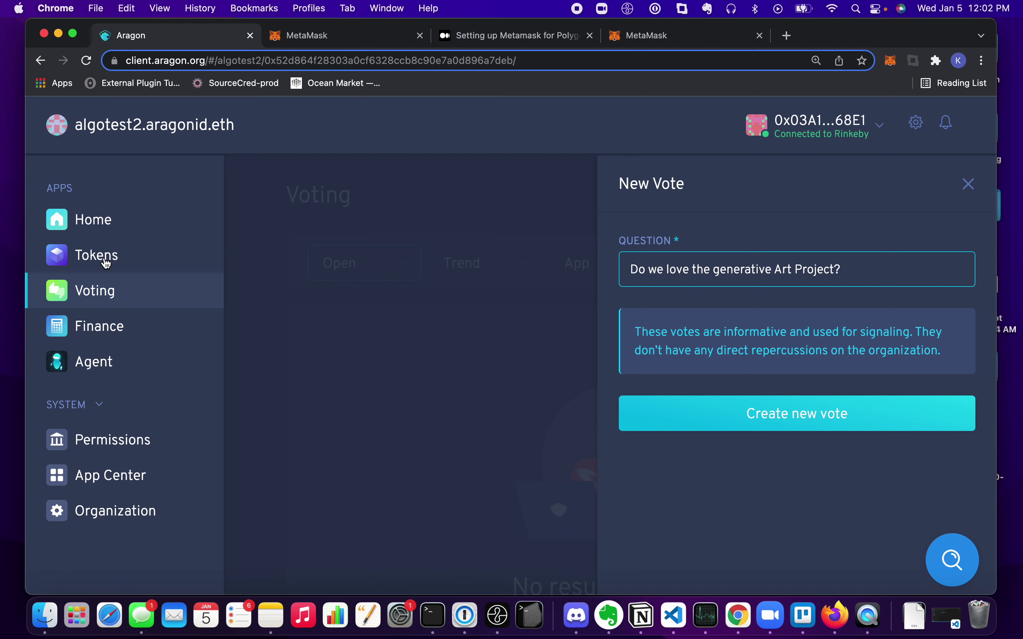
{"action": "left_click", "coordinate": [841, 415]}
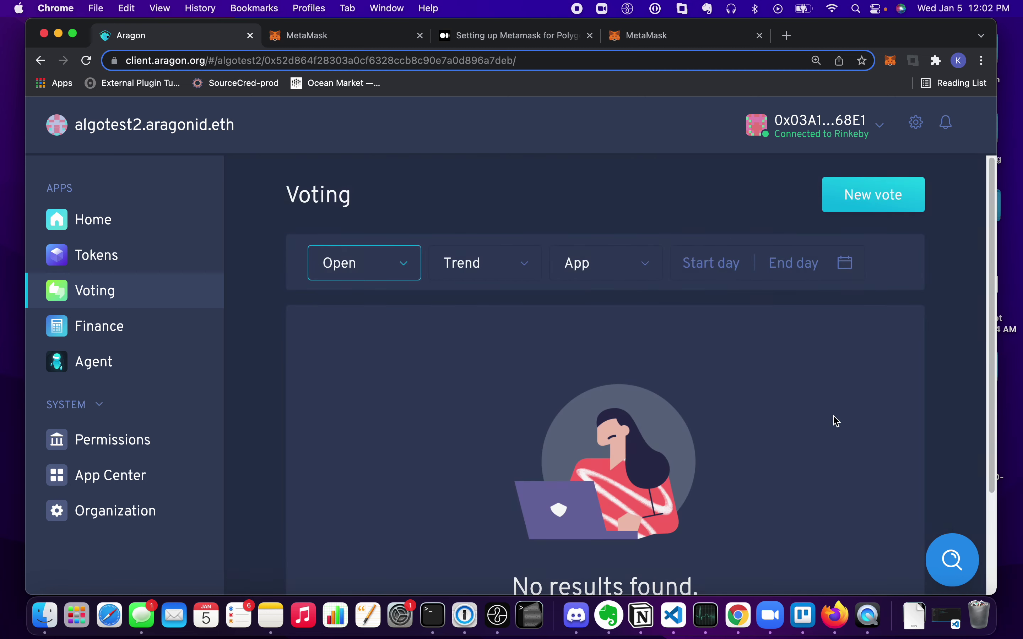
Step: Create the vote transaction and send it to MetaMask for signing
{"action": "scroll", "coordinate": [827, 366], "scroll_direction": "down", "scroll_amount": 3}
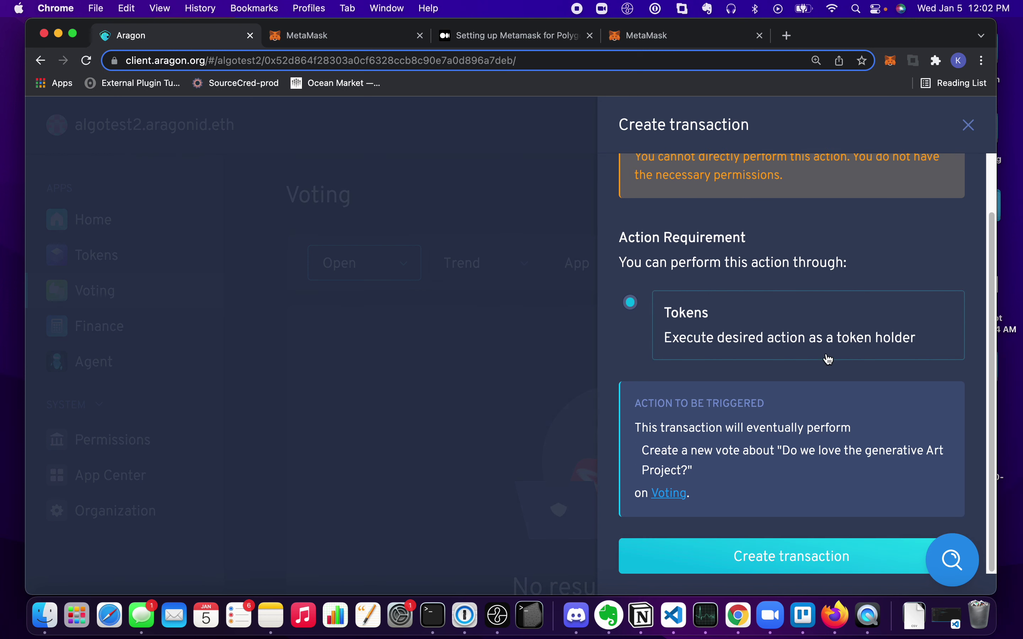
{"action": "scroll", "coordinate": [811, 326], "scroll_direction": "up", "scroll_amount": 3}
{"action": "left_click_drag", "start_coordinate": [636, 226], "coordinate": [797, 222]}
{"action": "left_click", "coordinate": [797, 223]}
{"action": "scroll", "coordinate": [767, 331], "scroll_direction": "down", "scroll_amount": 3}
{"action": "left_click", "coordinate": [757, 559]}
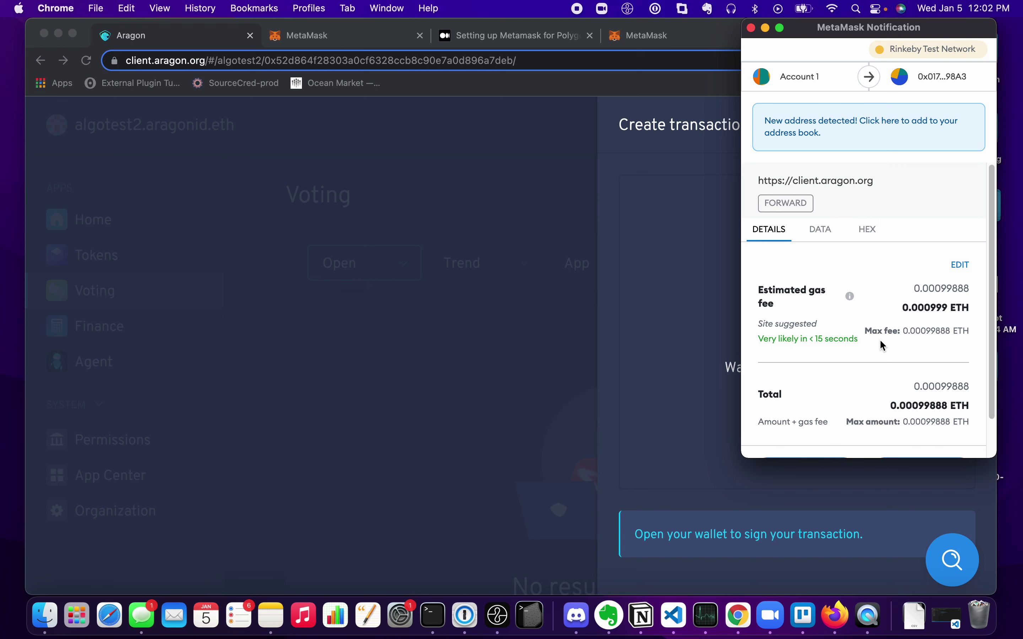
Step: Review the estimated, maximum and total gas fees, then confirm the 0.00099888 ETH transaction
{"action": "scroll", "coordinate": [879, 339], "scroll_direction": "down", "scroll_amount": 2}
{"action": "scroll", "coordinate": [882, 332], "scroll_direction": "up", "scroll_amount": 2}
{"action": "scroll", "coordinate": [885, 317], "scroll_direction": "down", "scroll_amount": 2}
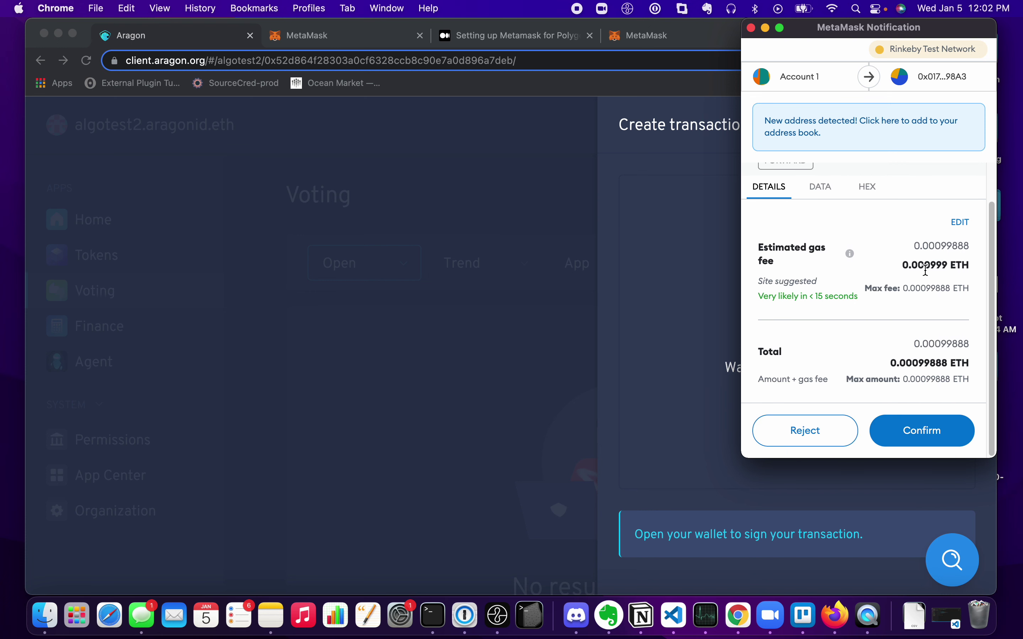
{"action": "left_click_drag", "start_coordinate": [909, 267], "coordinate": [970, 267]}
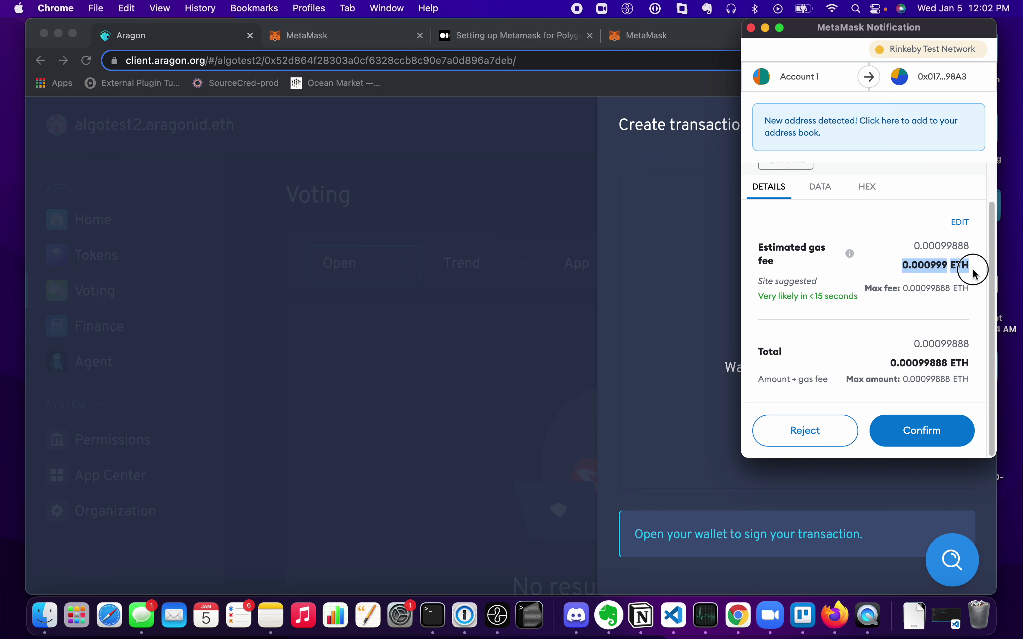
{"action": "left_click", "coordinate": [970, 269]}
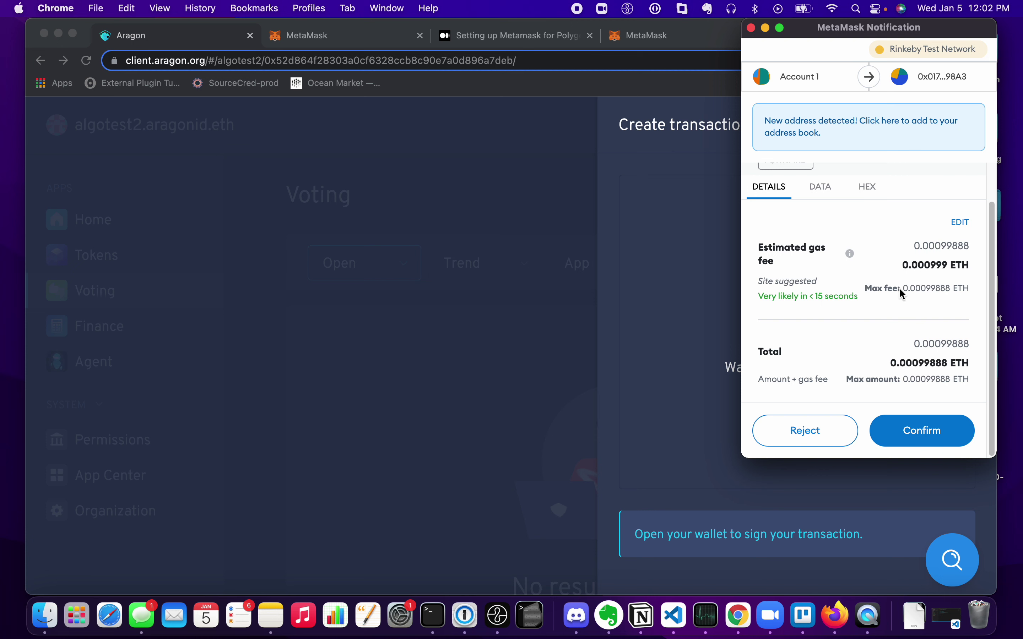
{"action": "left_click_drag", "start_coordinate": [900, 290], "coordinate": [967, 291]}
{"action": "left_click", "coordinate": [968, 292]}
{"action": "left_click_drag", "start_coordinate": [893, 362], "coordinate": [974, 364]}
{"action": "left_click", "coordinate": [974, 364]}
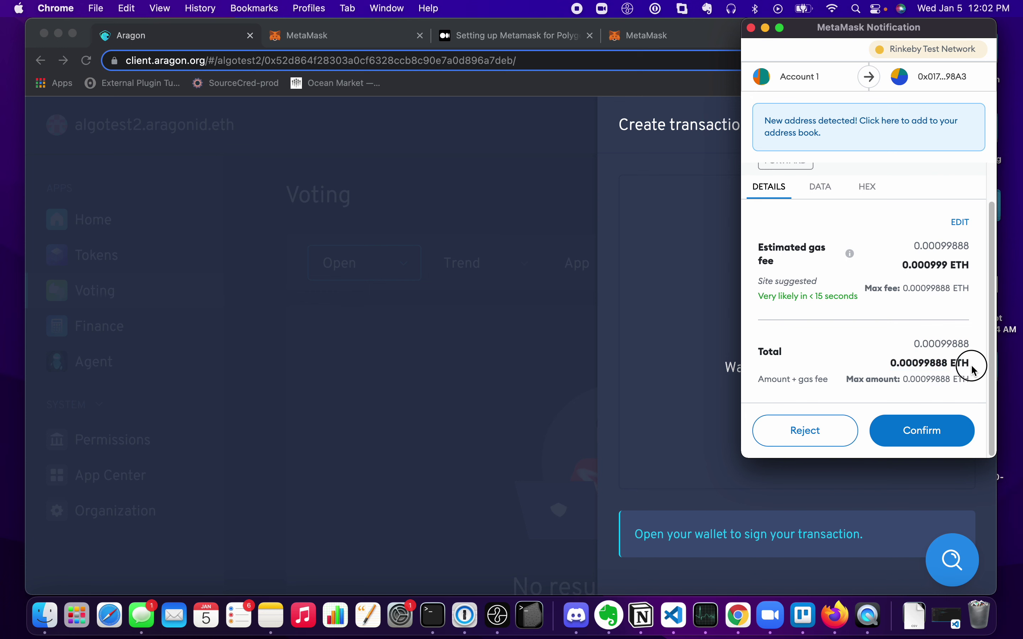
{"action": "left_click", "coordinate": [945, 427]}
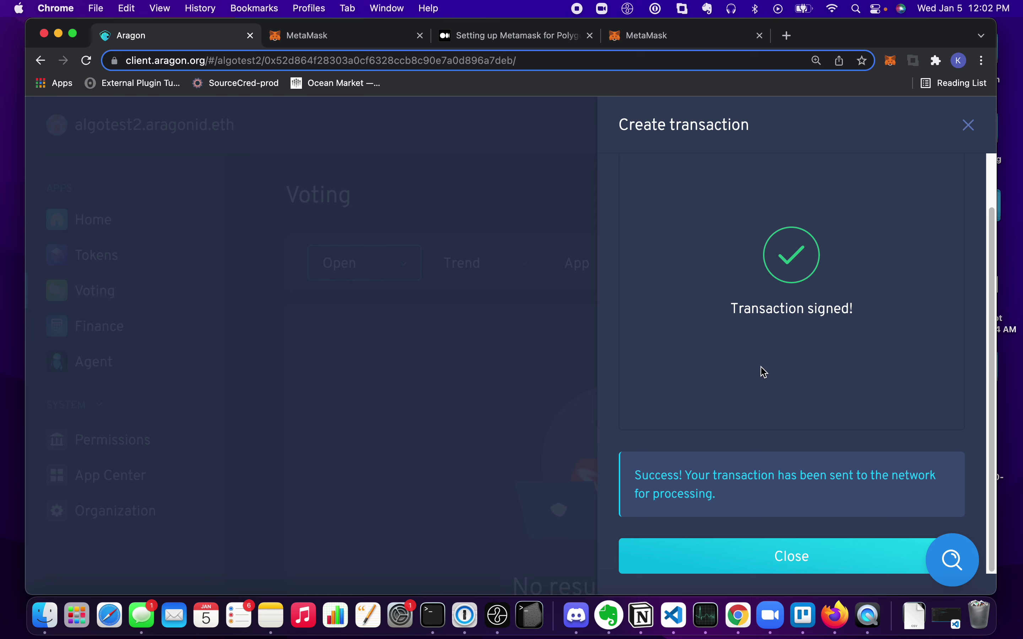
Step: Scroll the Voting page to find open vote #11 on the generative Art Project, then go to Tokens
{"action": "scroll", "coordinate": [805, 422], "scroll_direction": "up", "scroll_amount": 3}
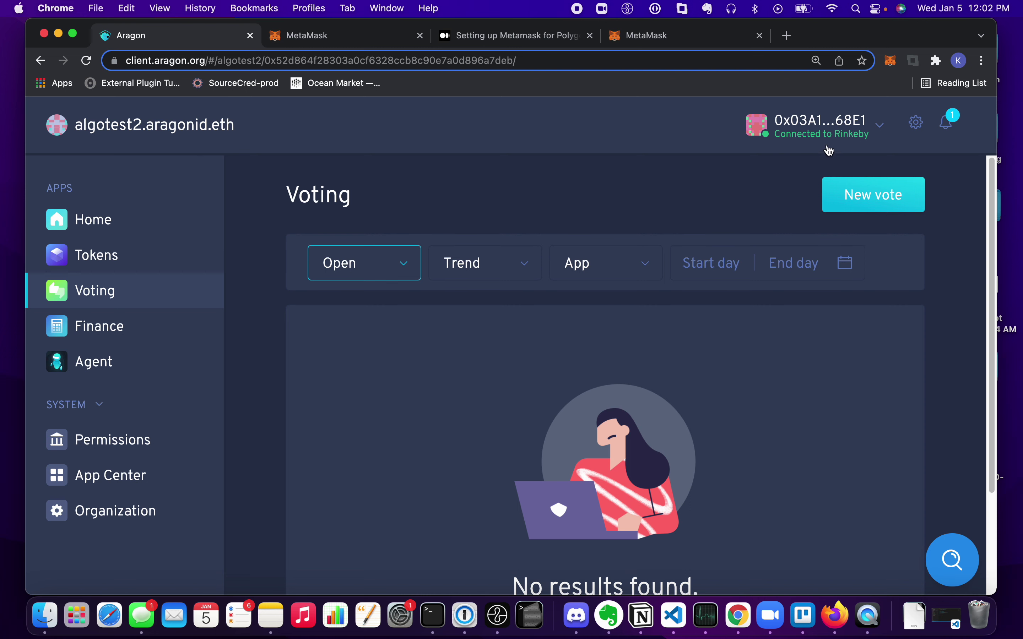
{"action": "scroll", "coordinate": [553, 425], "scroll_direction": "down", "scroll_amount": 3}
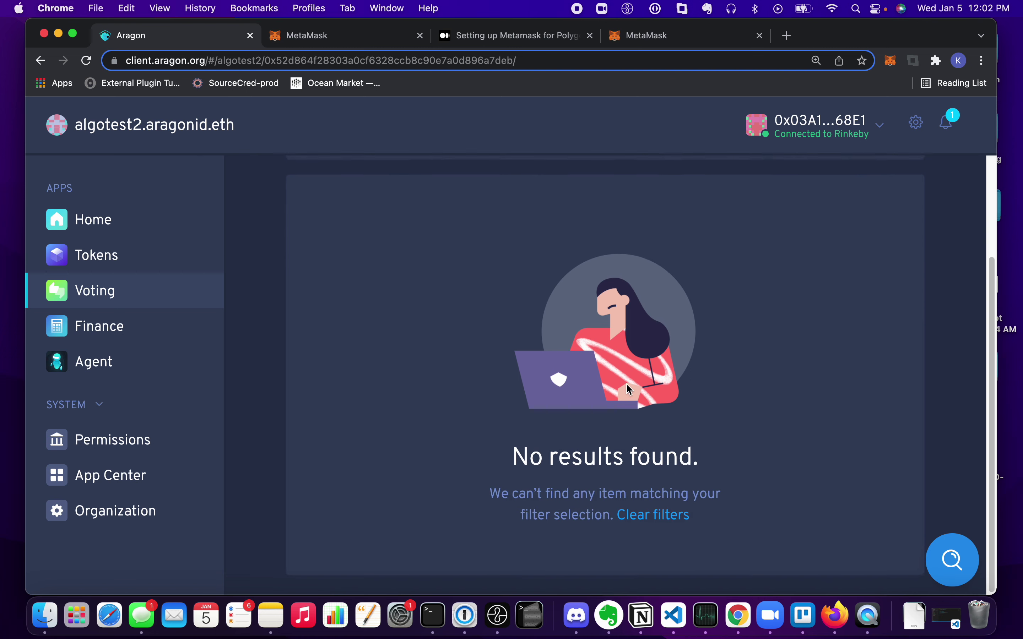
{"action": "scroll", "coordinate": [422, 415], "scroll_direction": "up", "scroll_amount": 3}
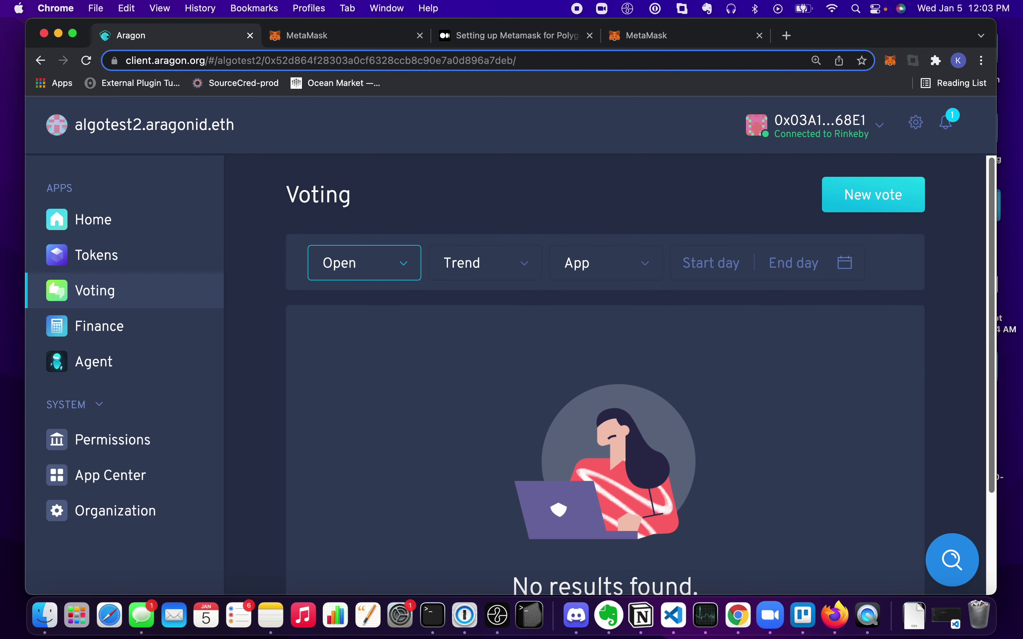
{"action": "scroll", "coordinate": [639, 347], "scroll_direction": "down", "scroll_amount": 1}
{"action": "scroll", "coordinate": [630, 351], "scroll_direction": "up", "scroll_amount": 1}
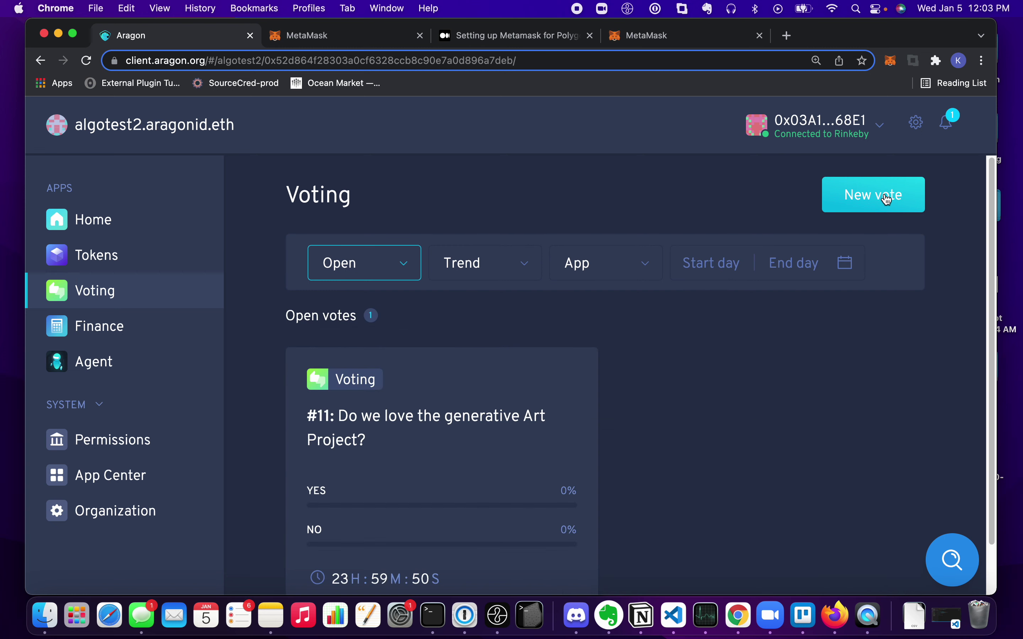
{"action": "scroll", "coordinate": [872, 196], "scroll_direction": "down", "scroll_amount": 1}
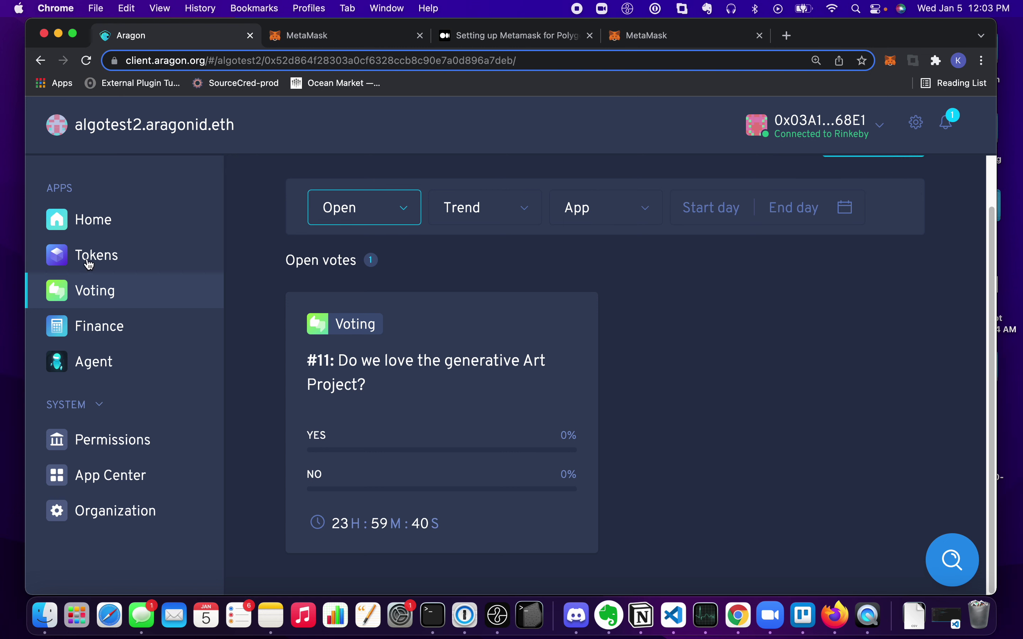
{"action": "left_click", "coordinate": [103, 259]}
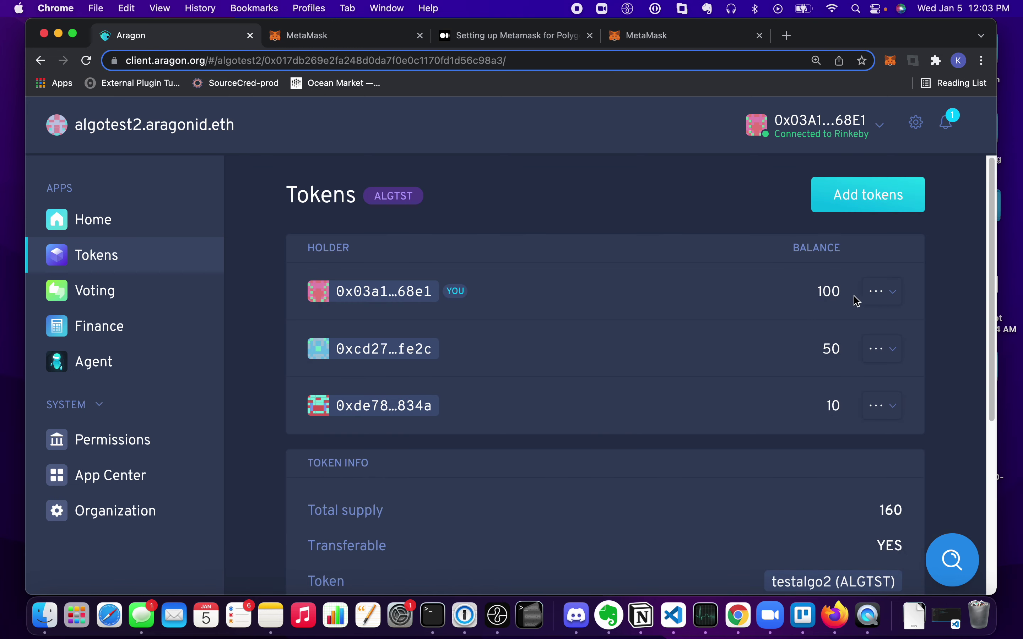
Step: Inspect the ALGTST holder balances of 100, 50 and 10, then go back to Voting
{"action": "left_click_drag", "start_coordinate": [844, 409], "coordinate": [810, 337]}
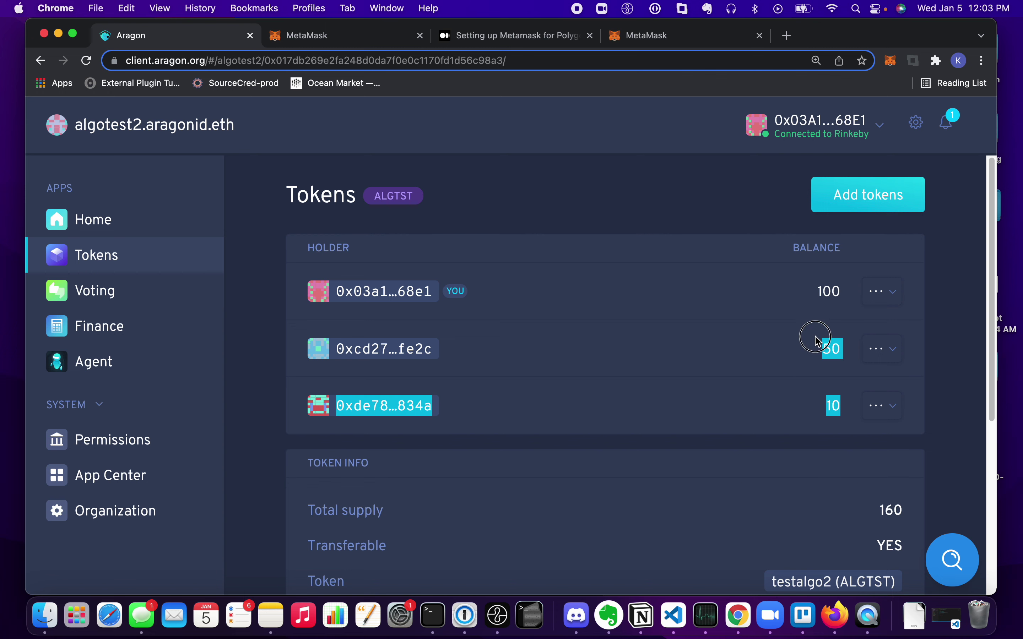
{"action": "left_click", "coordinate": [794, 335]}
{"action": "left_click", "coordinate": [816, 295]}
{"action": "double_click", "coordinate": [817, 295]}
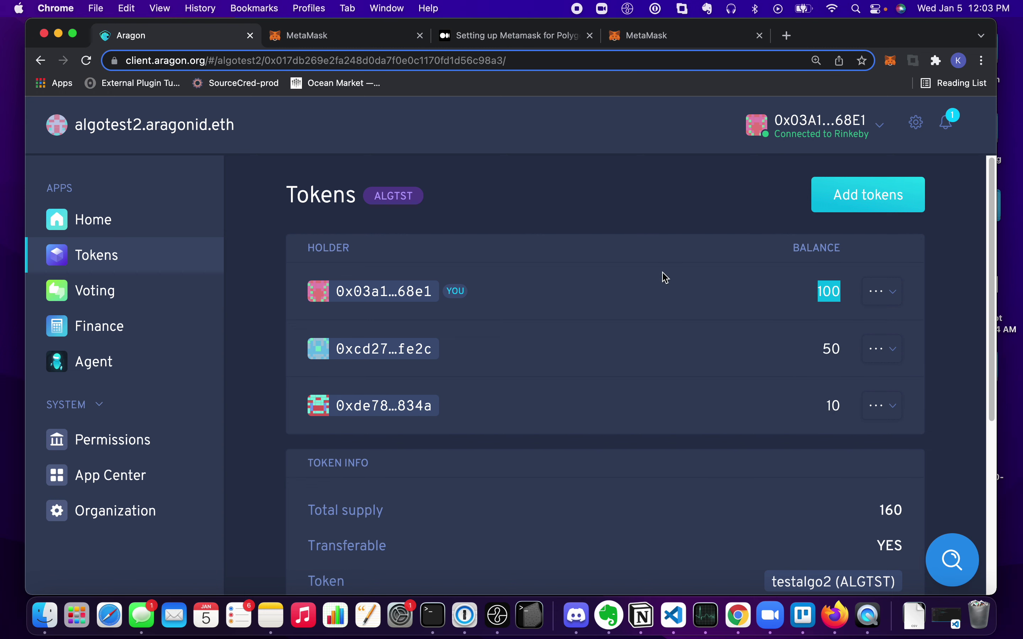
{"action": "left_click", "coordinate": [410, 196]}
{"action": "left_click", "coordinate": [99, 296]}
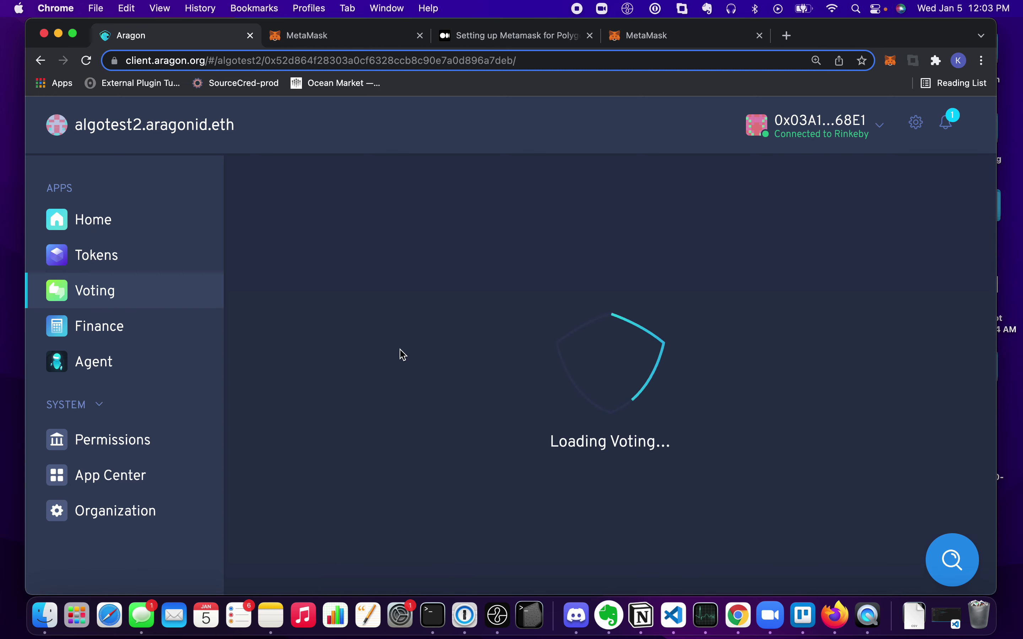
Step: Open vote #11 and read its description
{"action": "left_click", "coordinate": [412, 390]}
{"action": "scroll", "coordinate": [555, 358], "scroll_direction": "down", "scroll_amount": 5}
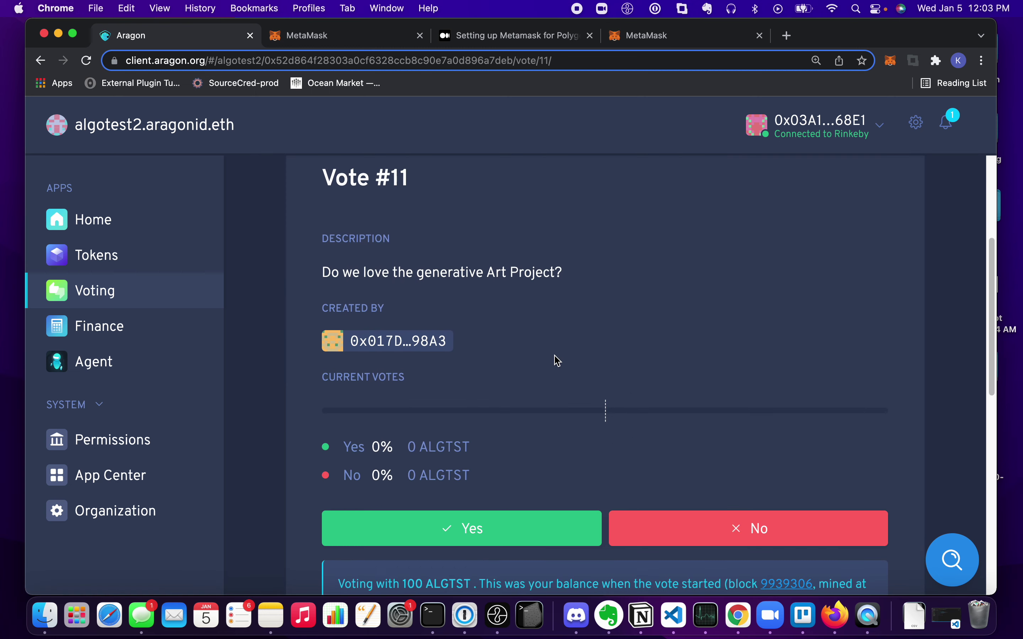
{"action": "scroll", "coordinate": [557, 359], "scroll_direction": "down", "scroll_amount": 7}
{"action": "scroll", "coordinate": [557, 359], "scroll_direction": "up", "scroll_amount": 12}
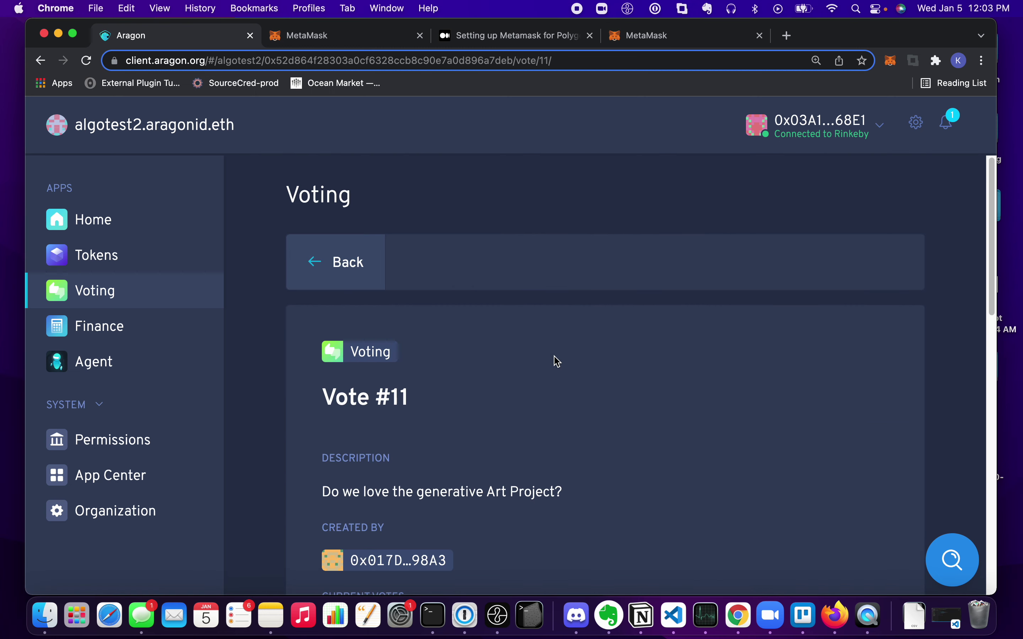
{"action": "scroll", "coordinate": [557, 360], "scroll_direction": "down", "scroll_amount": 8}
{"action": "scroll", "coordinate": [554, 358], "scroll_direction": "up", "scroll_amount": 4}
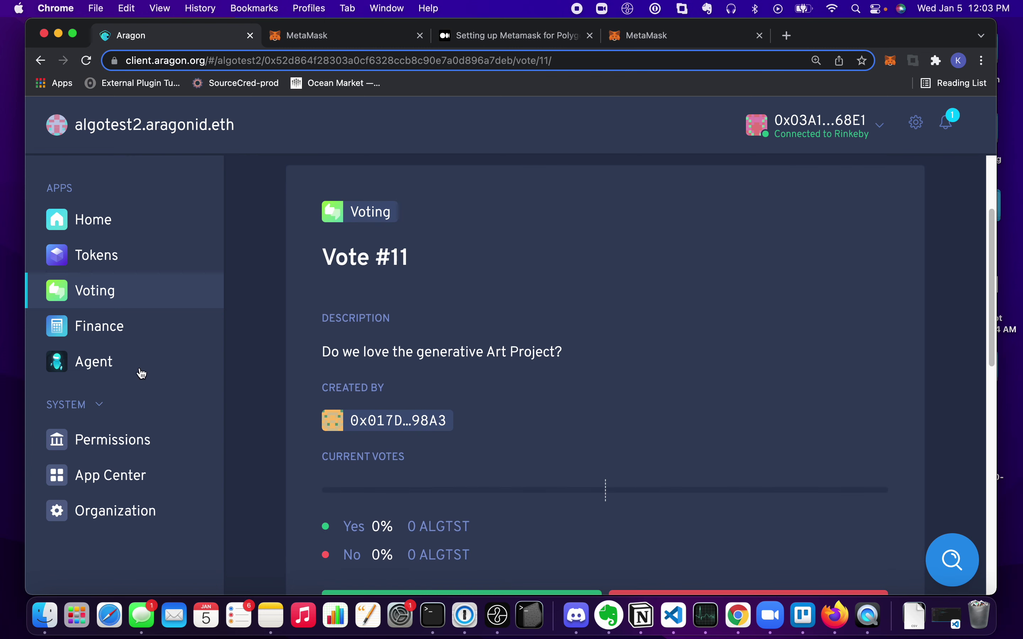
{"action": "left_click_drag", "start_coordinate": [326, 355], "coordinate": [580, 359]}
{"action": "left_click", "coordinate": [580, 359]}
{"action": "scroll", "coordinate": [558, 347], "scroll_direction": "down", "scroll_amount": 10}
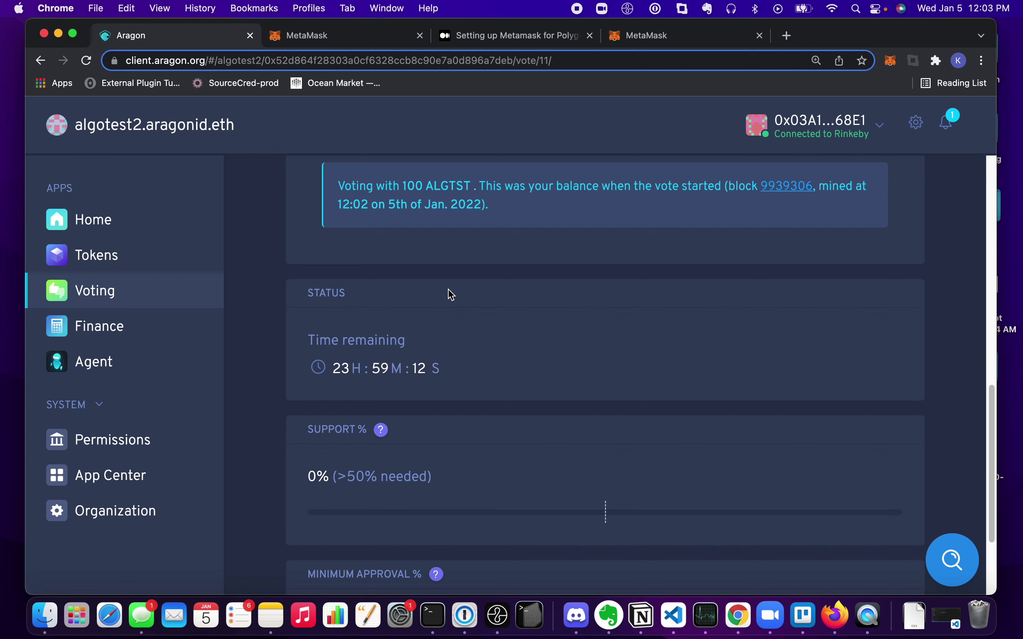
{"action": "scroll", "coordinate": [728, 248], "scroll_direction": "up", "scroll_amount": 10}
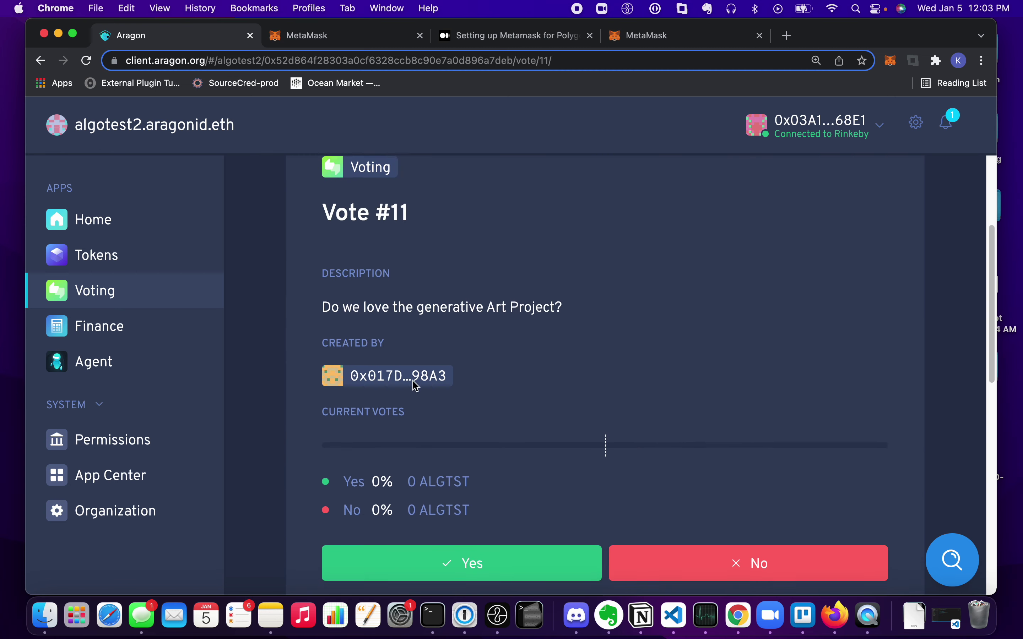
Step: Look up the vote creator's full address and review the support and minimum approval requirements
{"action": "left_click", "coordinate": [423, 376]}
{"action": "left_click", "coordinate": [803, 311]}
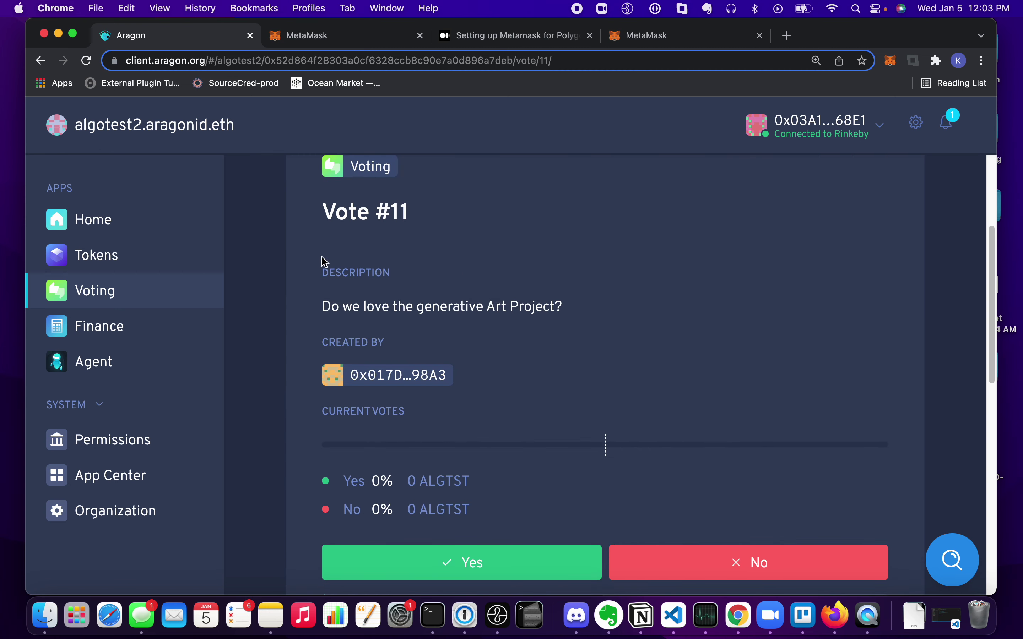
{"action": "scroll", "coordinate": [518, 262], "scroll_direction": "down", "scroll_amount": 6}
{"action": "scroll", "coordinate": [519, 262], "scroll_direction": "down", "scroll_amount": 1}
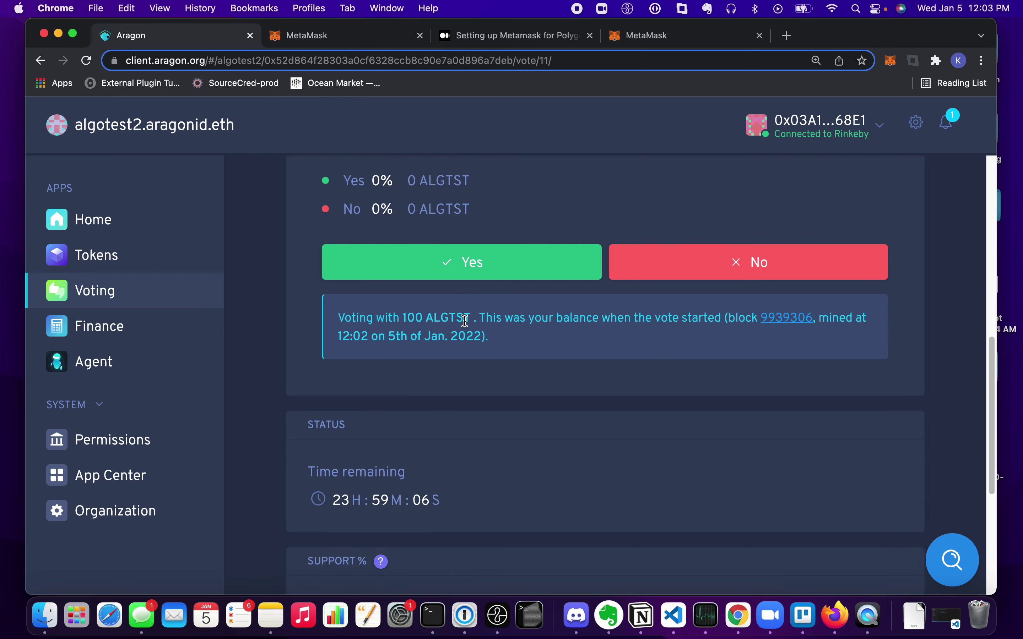
{"action": "scroll", "coordinate": [431, 331], "scroll_direction": "down", "scroll_amount": 2}
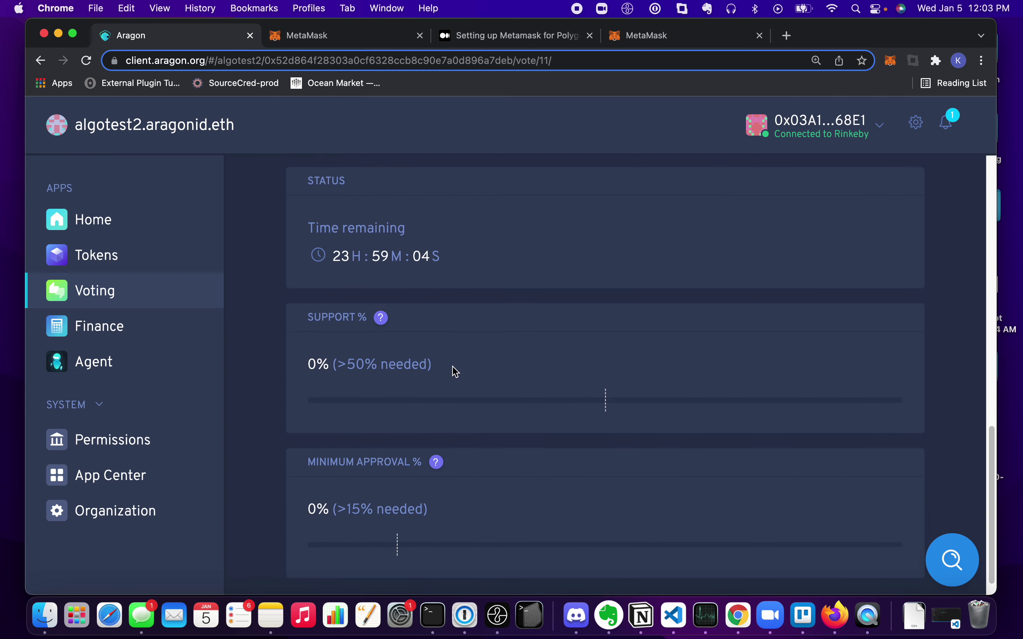
{"action": "left_click_drag", "start_coordinate": [455, 372], "coordinate": [303, 356]}
{"action": "left_click_drag", "start_coordinate": [431, 511], "coordinate": [387, 511]}
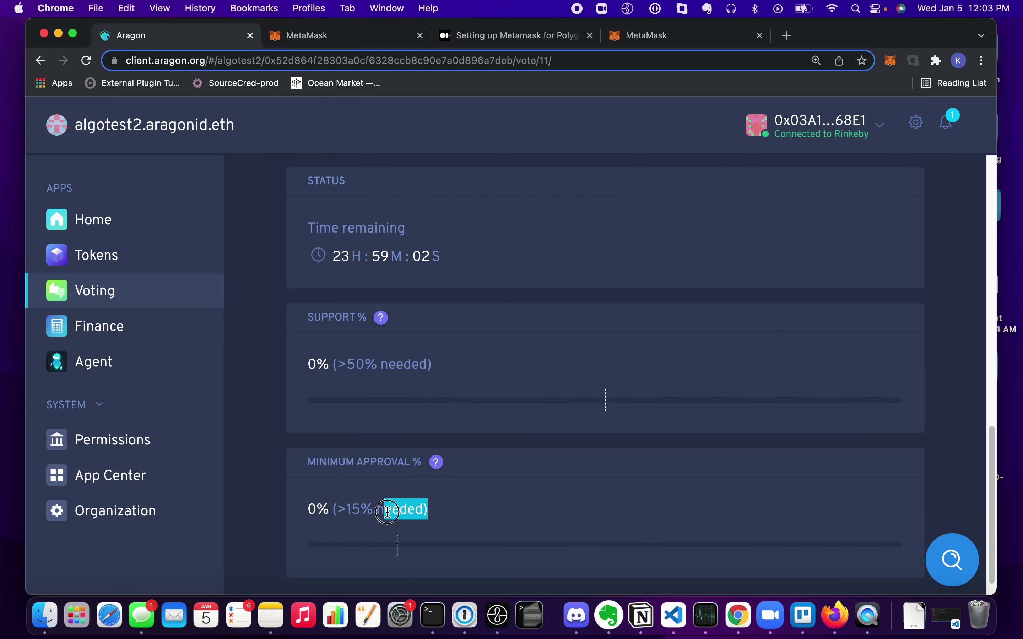
{"action": "left_click", "coordinate": [452, 351]}
{"action": "scroll", "coordinate": [405, 351], "scroll_direction": "up", "scroll_amount": 3}
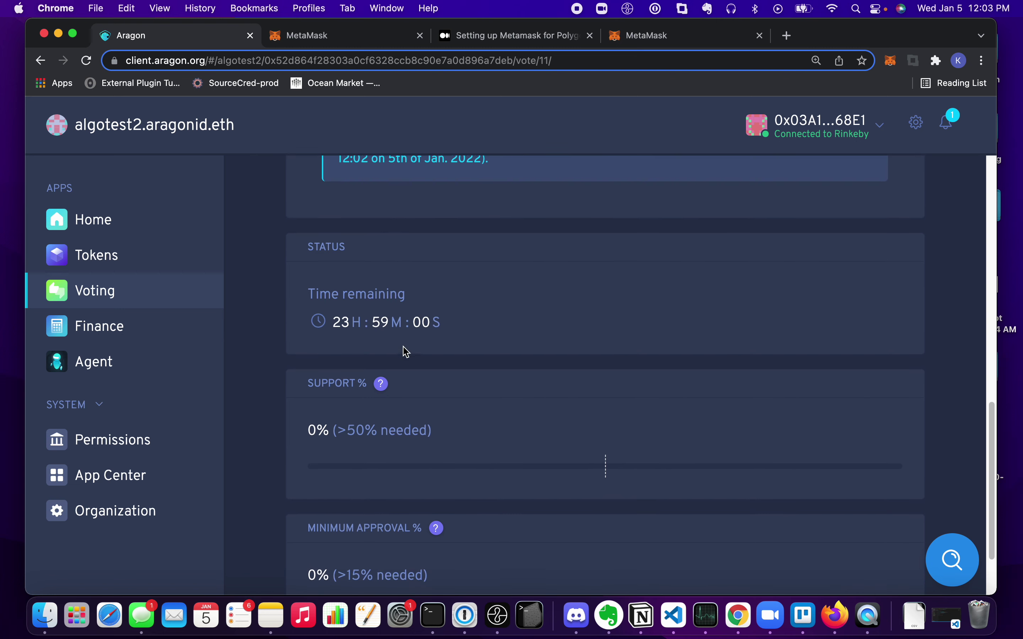
{"action": "scroll", "coordinate": [367, 281], "scroll_direction": "down", "scroll_amount": 4}
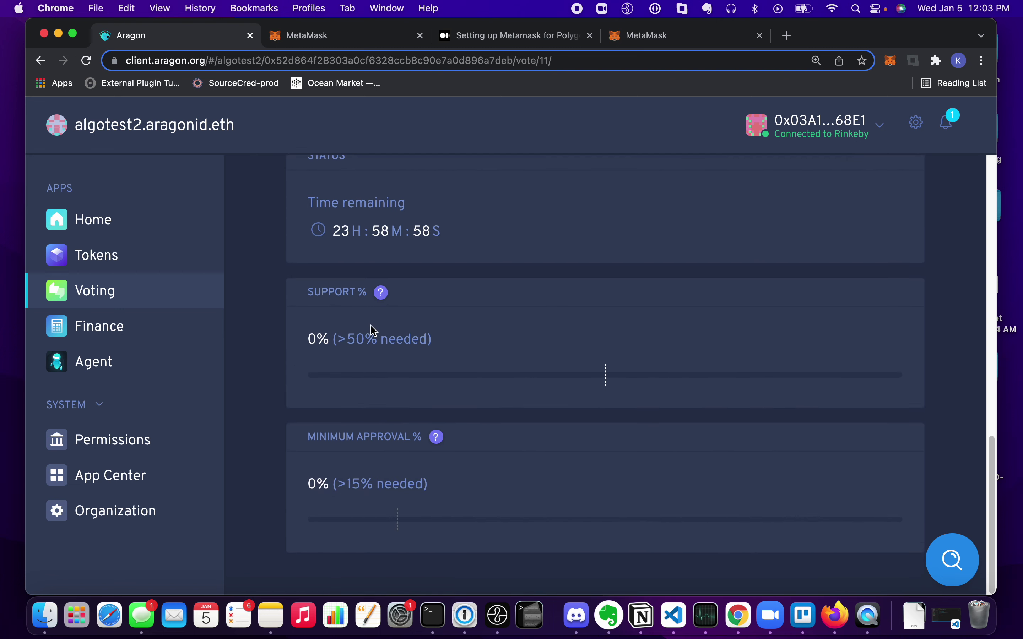
{"action": "scroll", "coordinate": [372, 330], "scroll_direction": "up", "scroll_amount": 7}
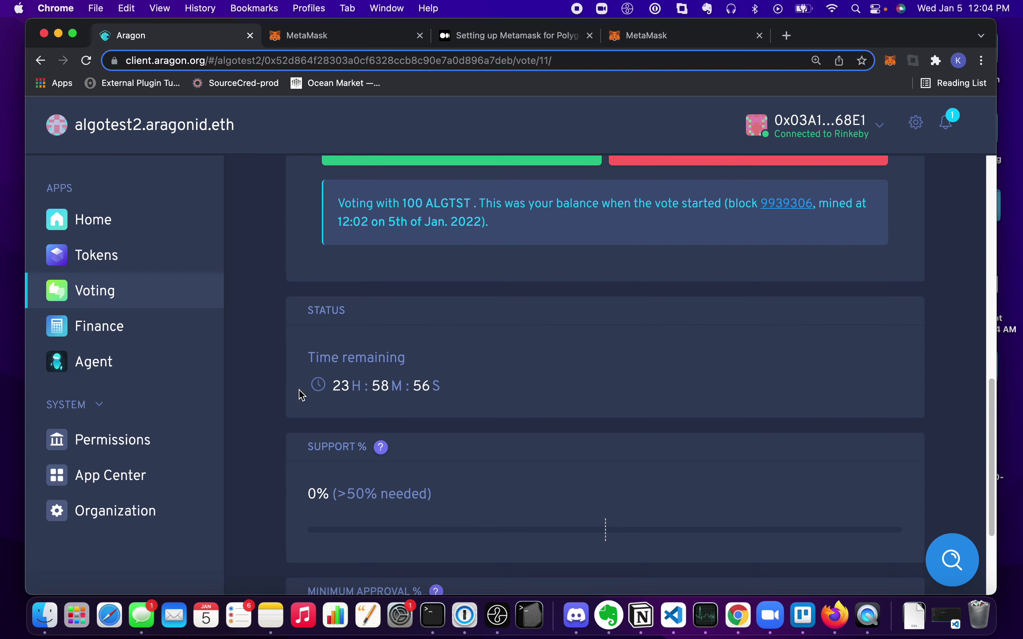
{"action": "scroll", "coordinate": [376, 356], "scroll_direction": "down", "scroll_amount": 5}
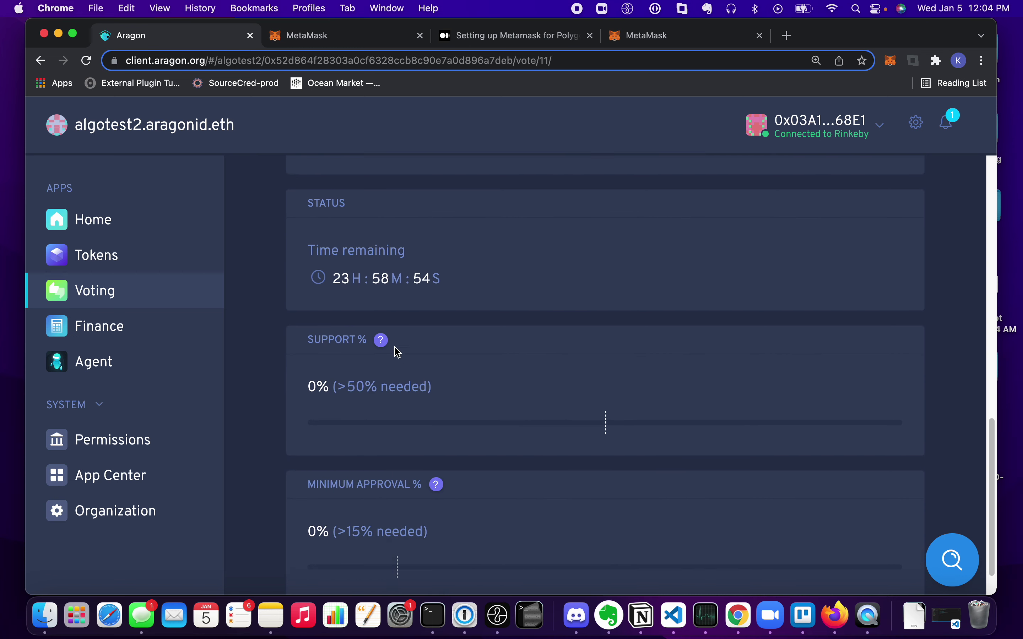
Step: Check the Support % explanation and the >50% support and >15% approval thresholds
{"action": "left_click", "coordinate": [381, 340]}
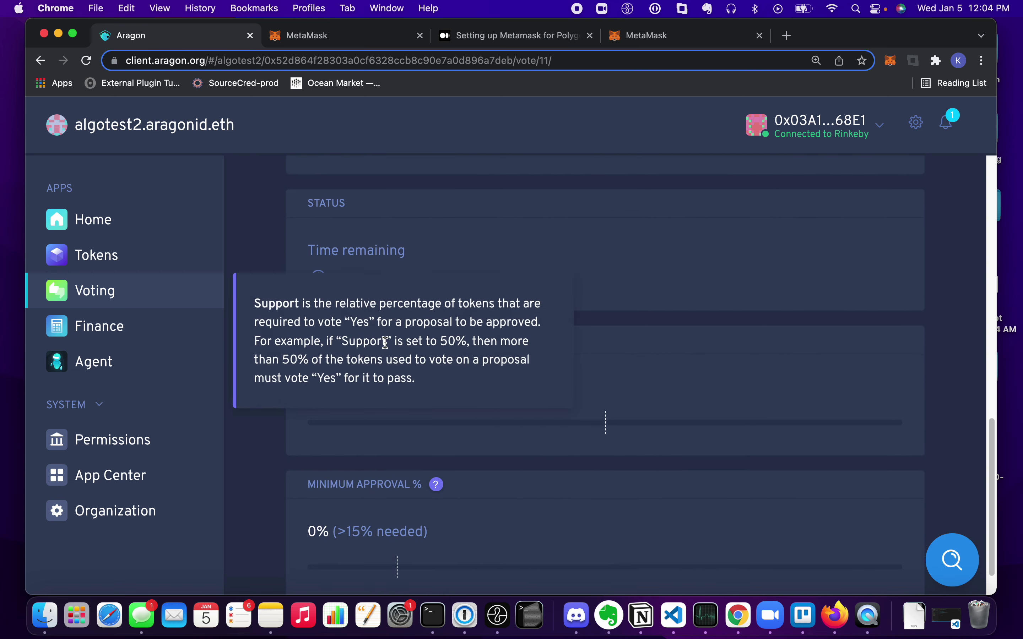
{"action": "left_click", "coordinate": [592, 350]}
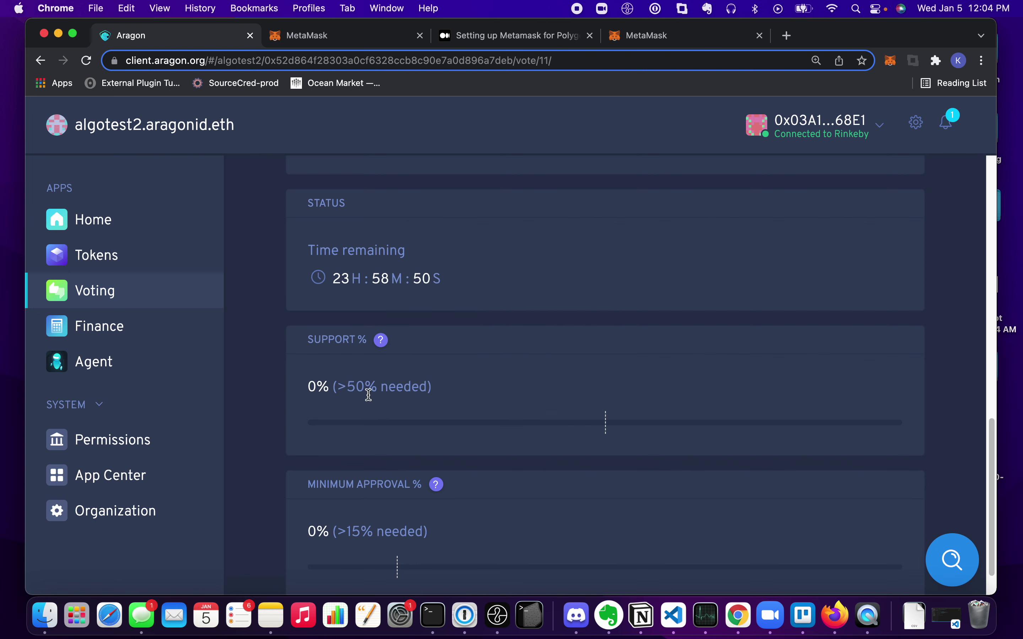
{"action": "left_click_drag", "start_coordinate": [338, 388], "coordinate": [429, 386]}
{"action": "left_click", "coordinate": [315, 402]}
{"action": "scroll", "coordinate": [490, 418], "scroll_direction": "down", "scroll_amount": 2}
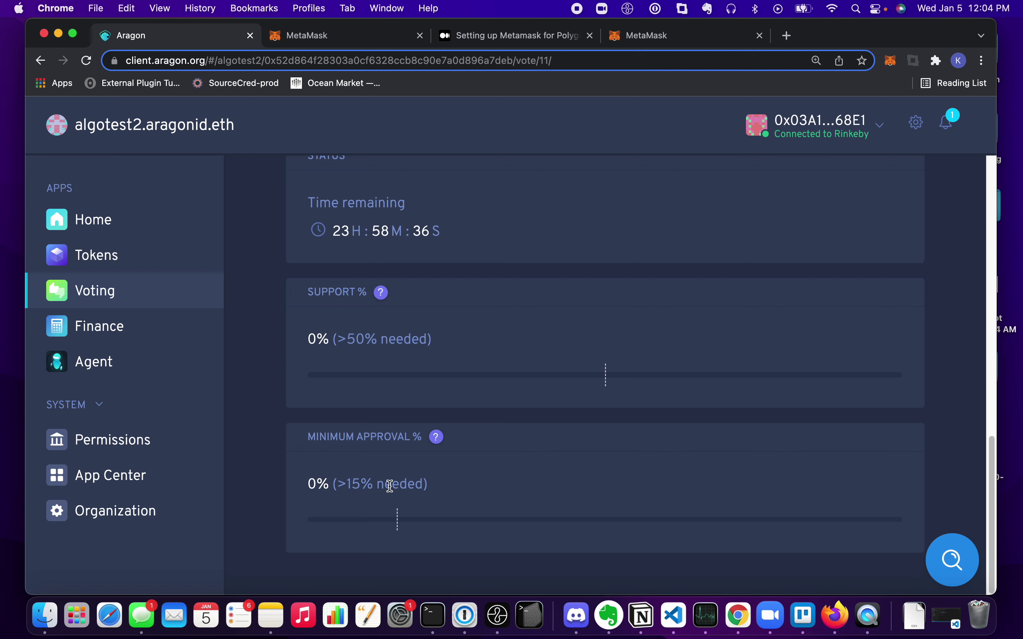
{"action": "left_click_drag", "start_coordinate": [377, 484], "coordinate": [340, 482]}
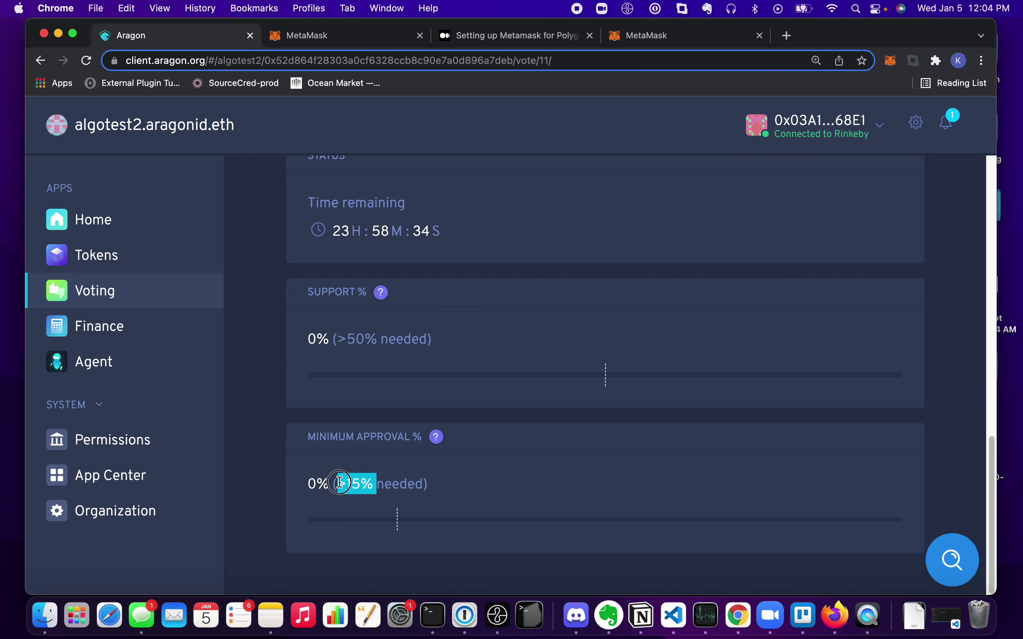
{"action": "left_click", "coordinate": [399, 481]}
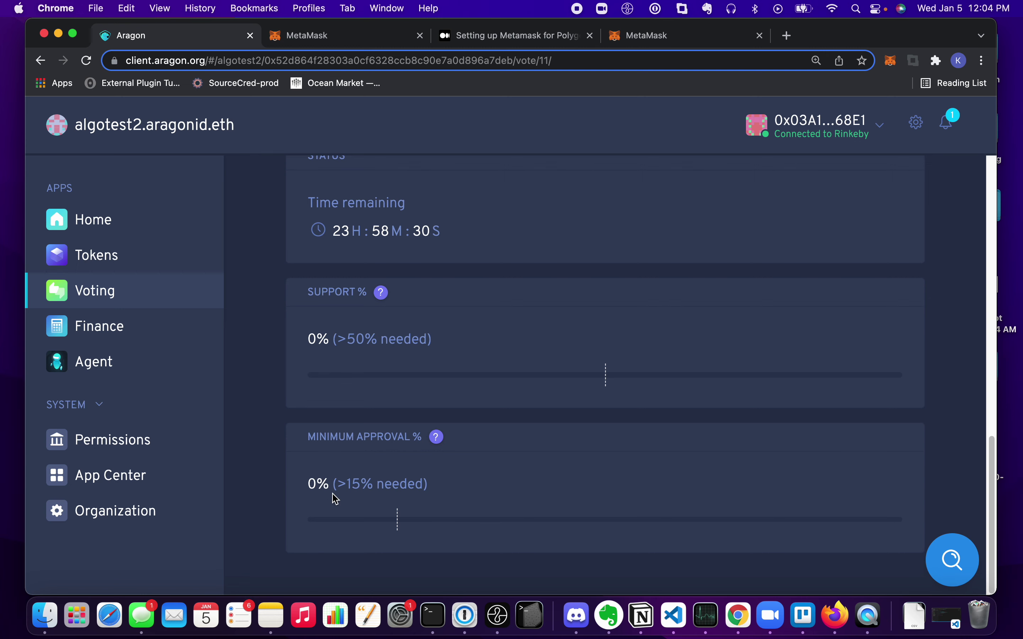
{"action": "scroll", "coordinate": [376, 484], "scroll_direction": "up", "scroll_amount": 10}
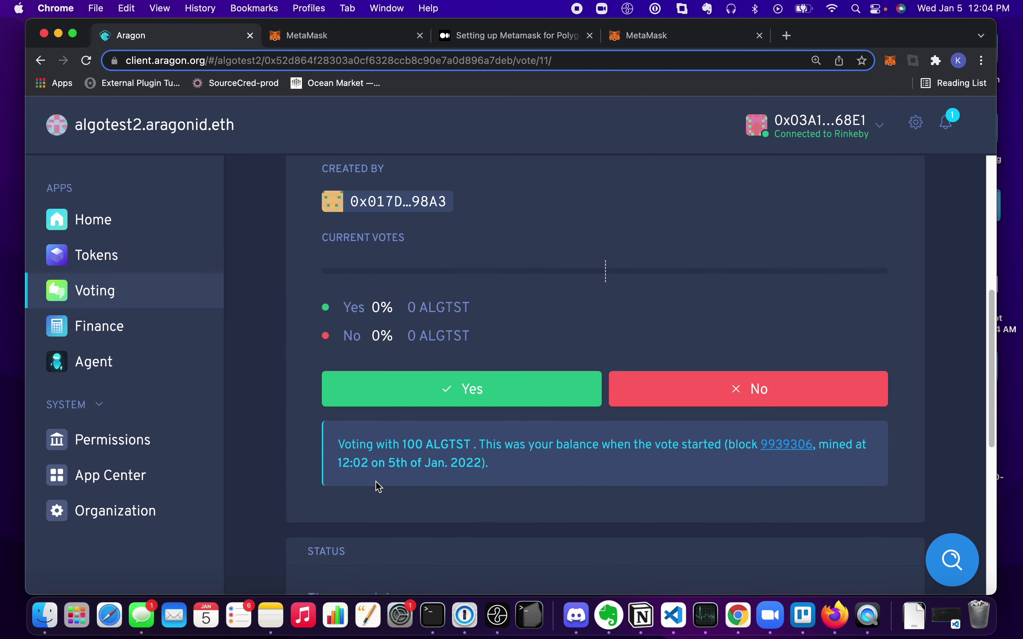
{"action": "scroll", "coordinate": [376, 484], "scroll_direction": "up", "scroll_amount": 5}
Step: Check the ALGTST token holders, then reopen Vote #11 from the votes list
{"action": "left_click", "coordinate": [122, 260]}
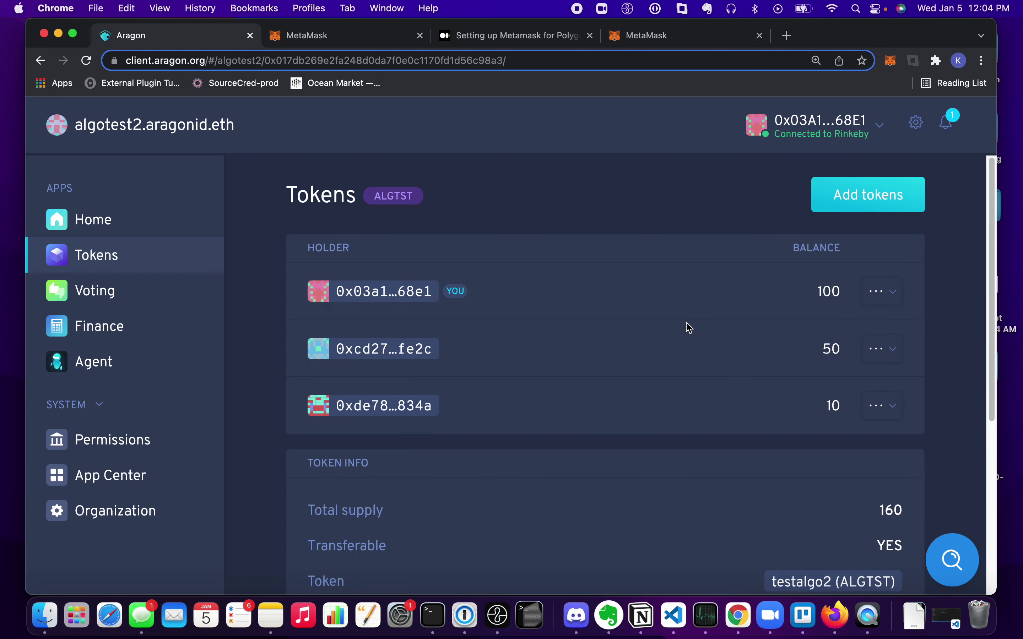
{"action": "left_click", "coordinate": [106, 301]}
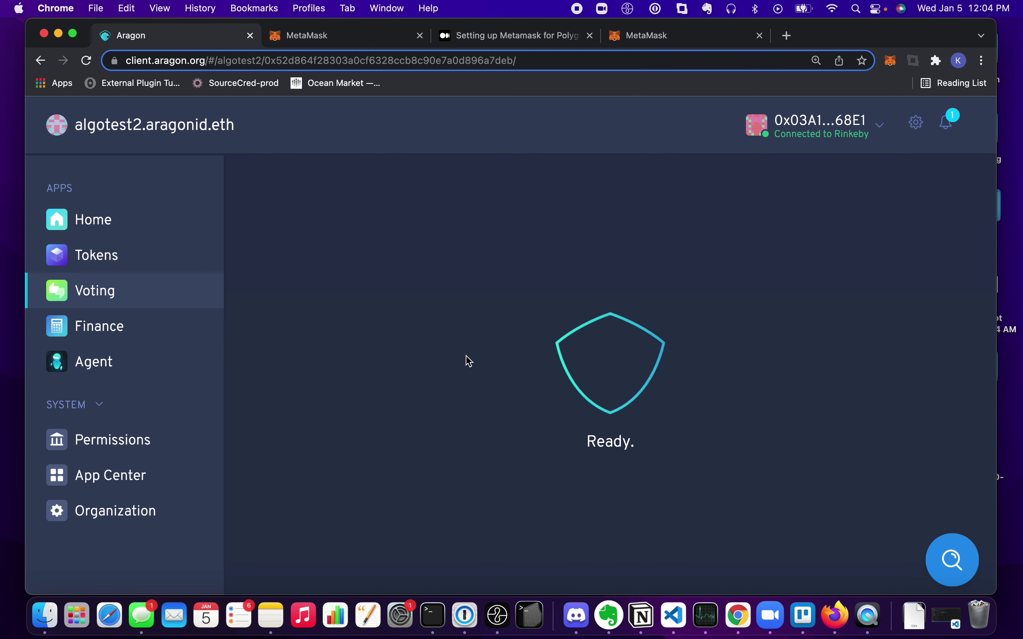
{"action": "scroll", "coordinate": [538, 355], "scroll_direction": "down", "scroll_amount": 1}
{"action": "left_click", "coordinate": [538, 358]}
{"action": "scroll", "coordinate": [539, 360], "scroll_direction": "down", "scroll_amount": 2}
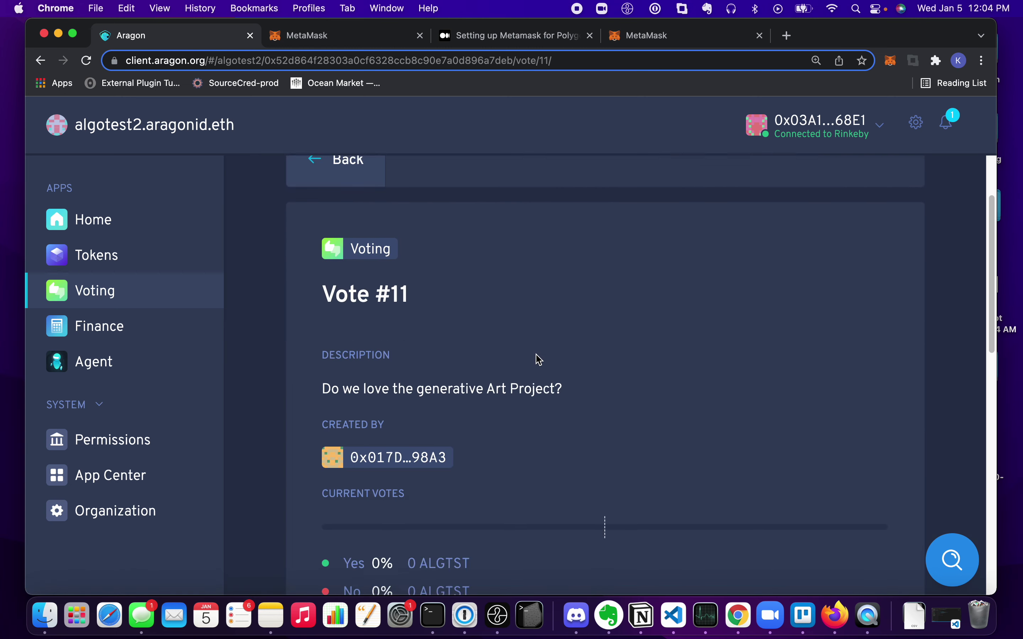
{"action": "scroll", "coordinate": [538, 359], "scroll_direction": "down", "scroll_amount": 10}
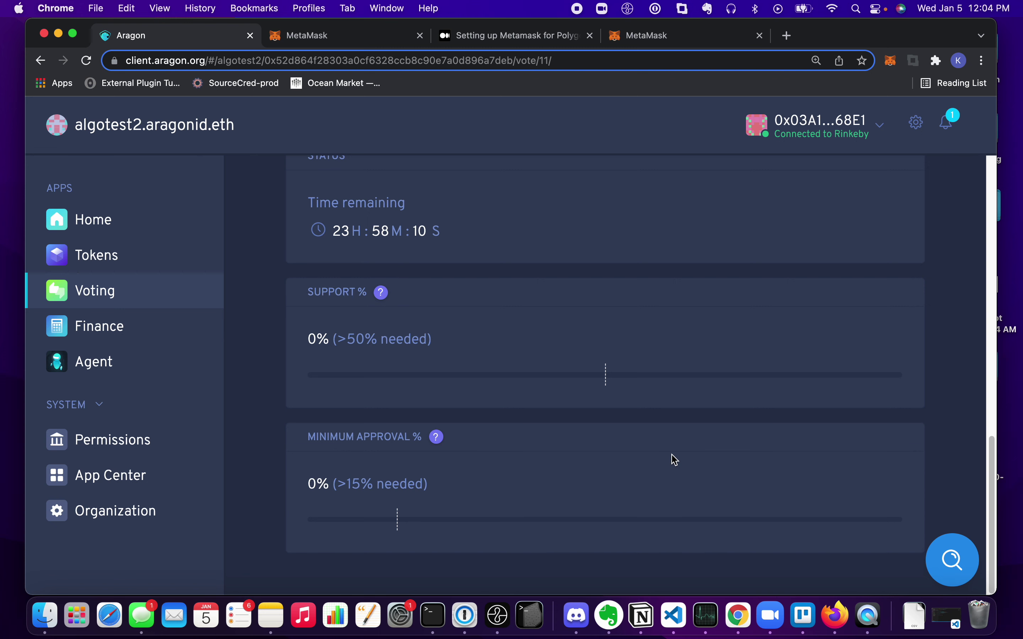
{"action": "scroll", "coordinate": [674, 460], "scroll_direction": "up", "scroll_amount": 4}
{"action": "scroll", "coordinate": [675, 460], "scroll_direction": "down", "scroll_amount": 3}
{"action": "scroll", "coordinate": [675, 460], "scroll_direction": "down", "scroll_amount": 1}
{"action": "scroll", "coordinate": [670, 459], "scroll_direction": "up", "scroll_amount": 10}
{"action": "scroll", "coordinate": [669, 459], "scroll_direction": "down", "scroll_amount": 3}
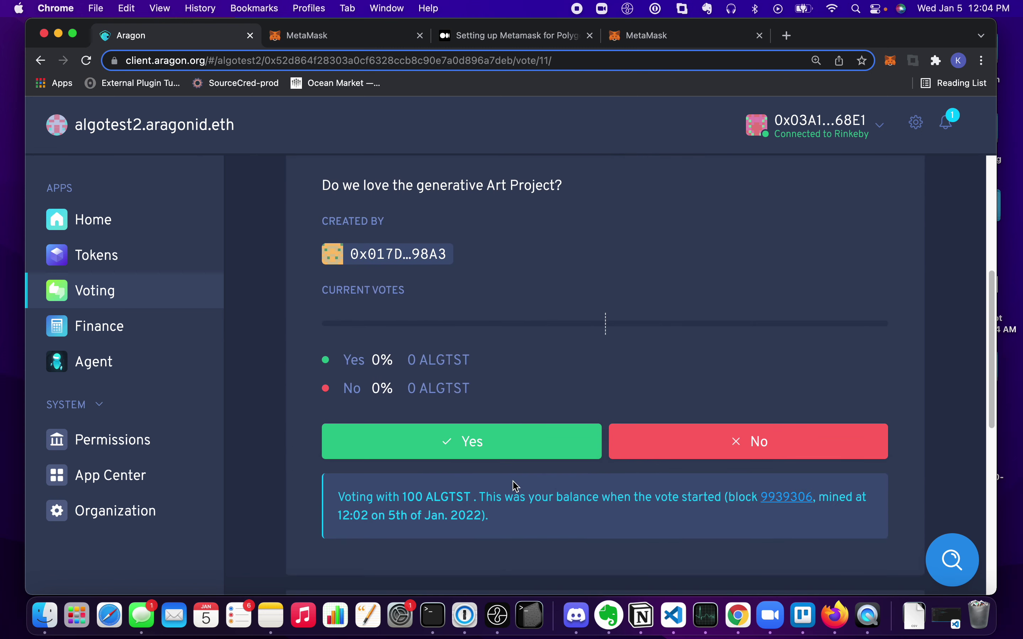
{"action": "scroll", "coordinate": [515, 486], "scroll_direction": "down", "scroll_amount": 1}
Step: Vote Yes on Vote #11 and confirm the transaction in MetaMask
{"action": "left_click", "coordinate": [520, 451]}
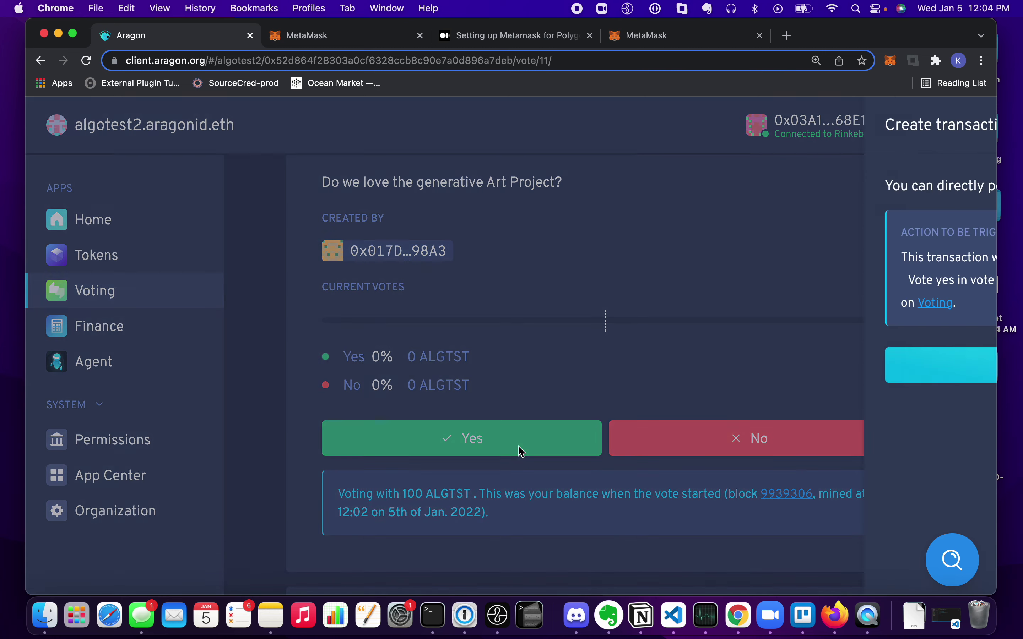
{"action": "left_click", "coordinate": [820, 381]}
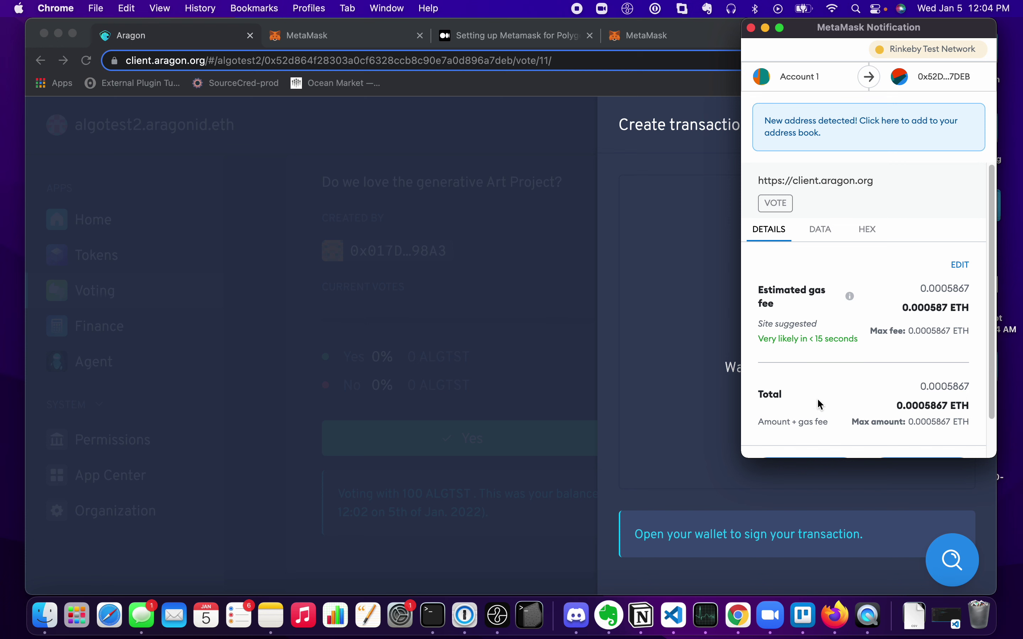
{"action": "scroll", "coordinate": [910, 271], "scroll_direction": "down", "scroll_amount": 2}
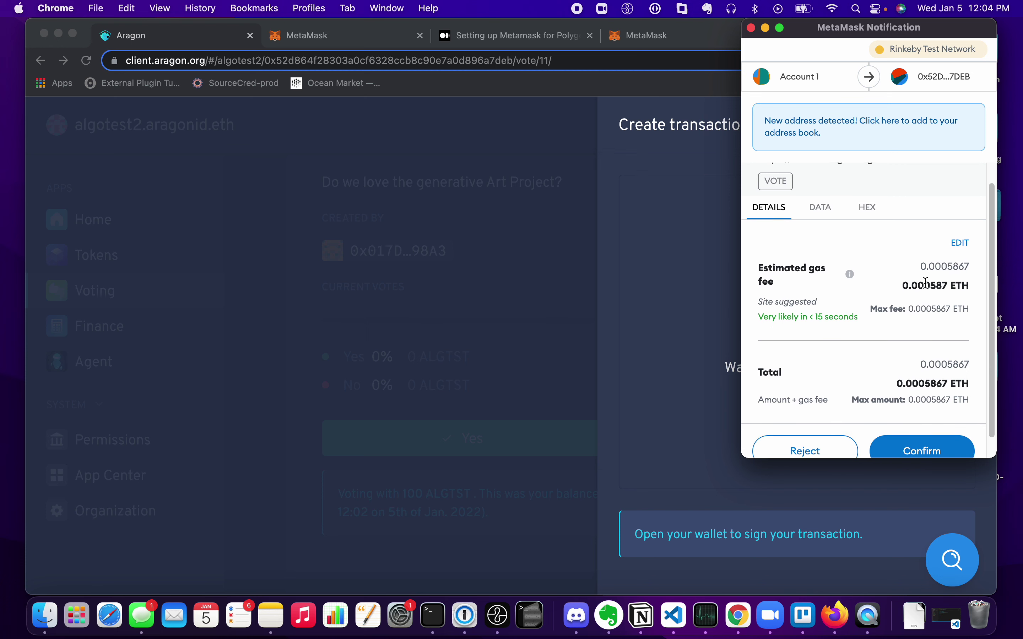
{"action": "scroll", "coordinate": [863, 293], "scroll_direction": "down", "scroll_amount": 1}
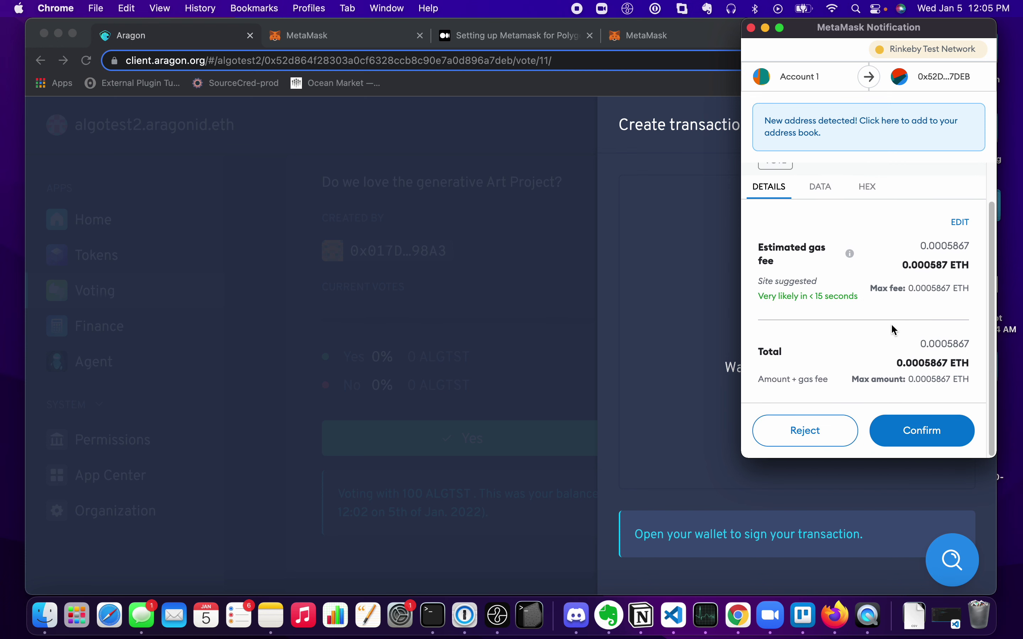
{"action": "left_click", "coordinate": [942, 438]}
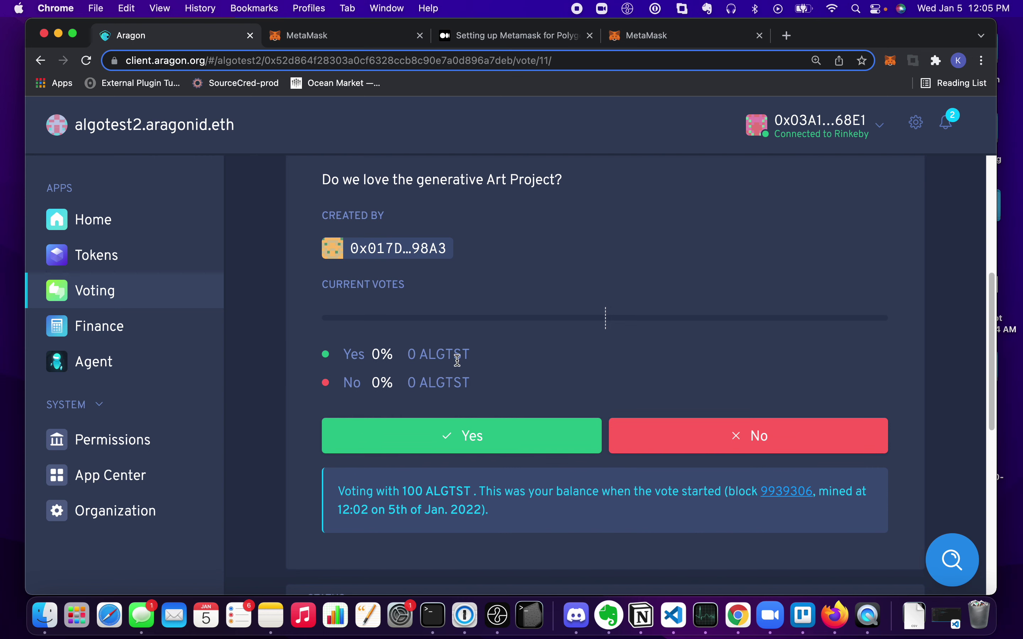
Step: Review the vote's support and minimum approval figures
{"action": "scroll", "coordinate": [550, 399], "scroll_direction": "down", "scroll_amount": 5}
{"action": "left_click_drag", "start_coordinate": [445, 435], "coordinate": [307, 427]}
{"action": "scroll", "coordinate": [463, 501], "scroll_direction": "down", "scroll_amount": 2}
{"action": "left_click_drag", "start_coordinate": [437, 497], "coordinate": [313, 480]}
{"action": "left_click", "coordinate": [532, 502]}
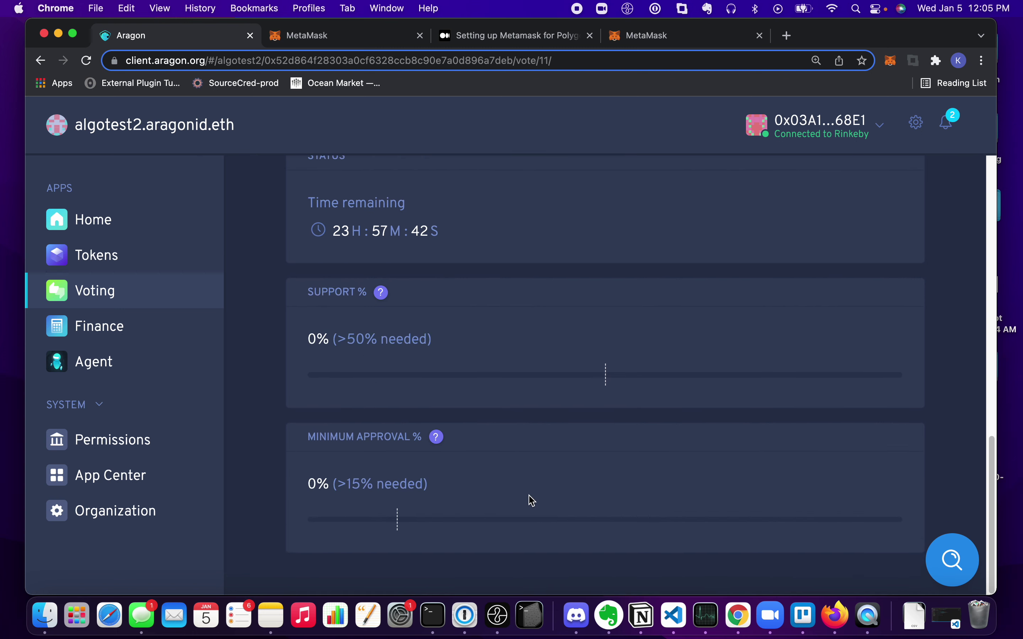
{"action": "scroll", "coordinate": [532, 501], "scroll_direction": "up", "scroll_amount": 8}
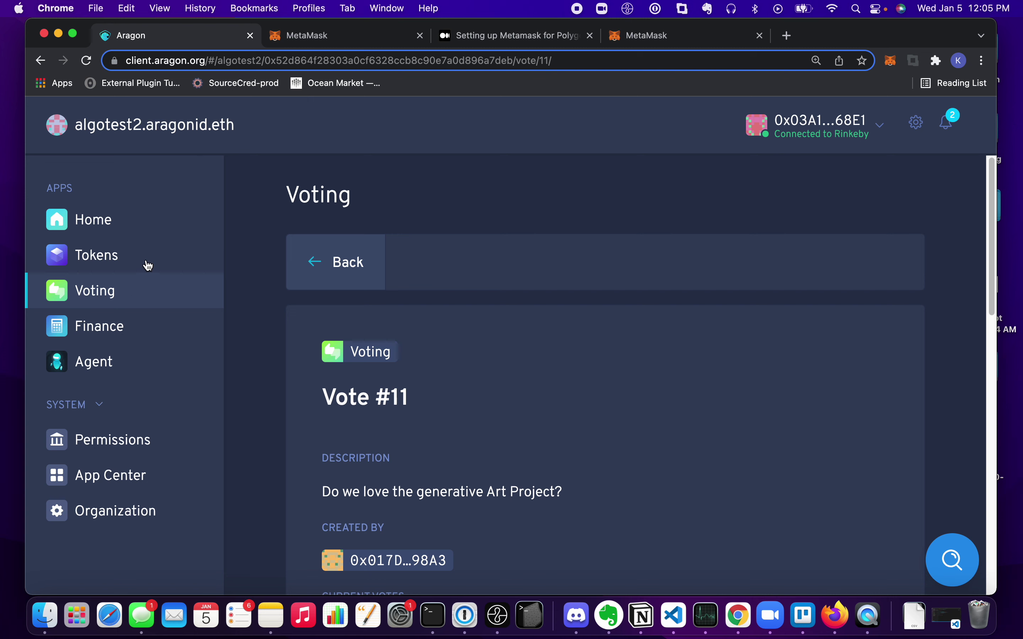
Step: Go back to the votes list and find Vote #11 among the closed, passed votes
{"action": "left_click", "coordinate": [133, 296]}
{"action": "scroll", "coordinate": [645, 374], "scroll_direction": "down", "scroll_amount": 3}
{"action": "left_click", "coordinate": [684, 394]}
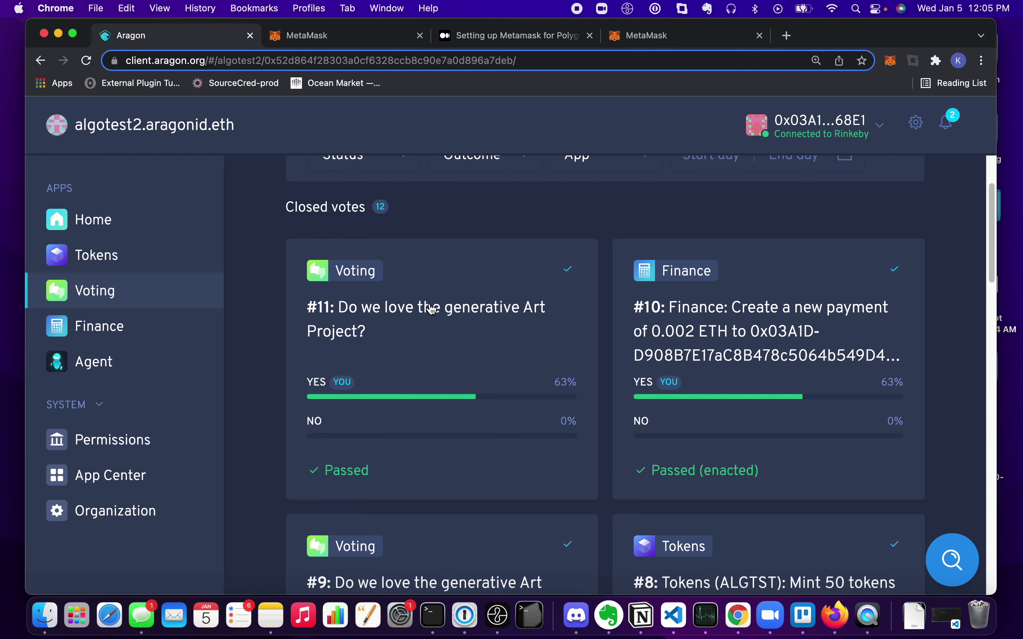
{"action": "scroll", "coordinate": [738, 288], "scroll_direction": "up", "scroll_amount": 3}
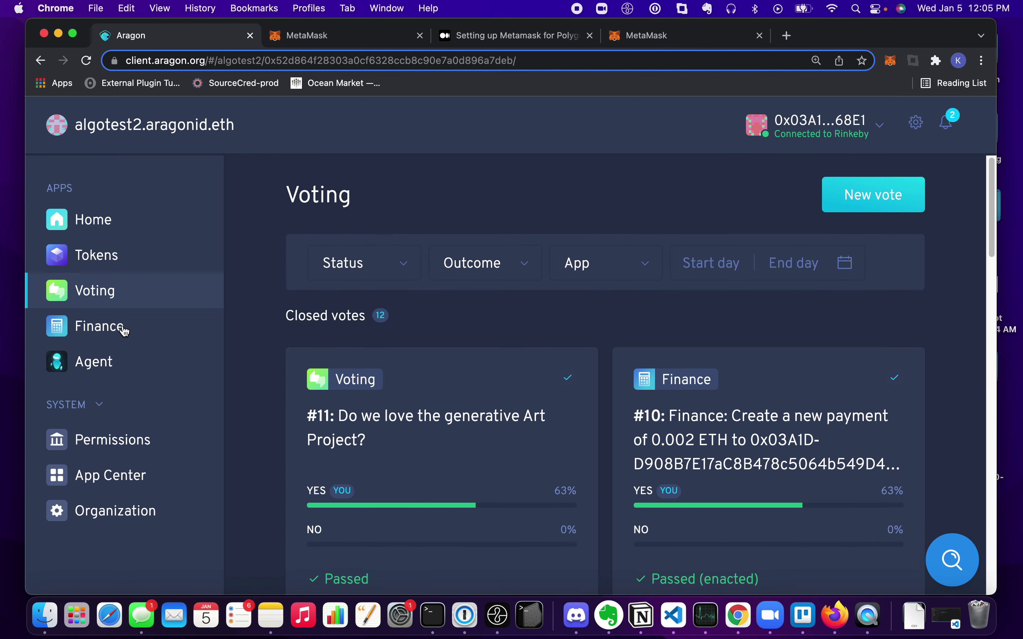
{"action": "scroll", "coordinate": [376, 359], "scroll_direction": "down", "scroll_amount": 1}
Step: Go to Finance, note it has no token balances, and start a new transfer
{"action": "left_click", "coordinate": [109, 325]}
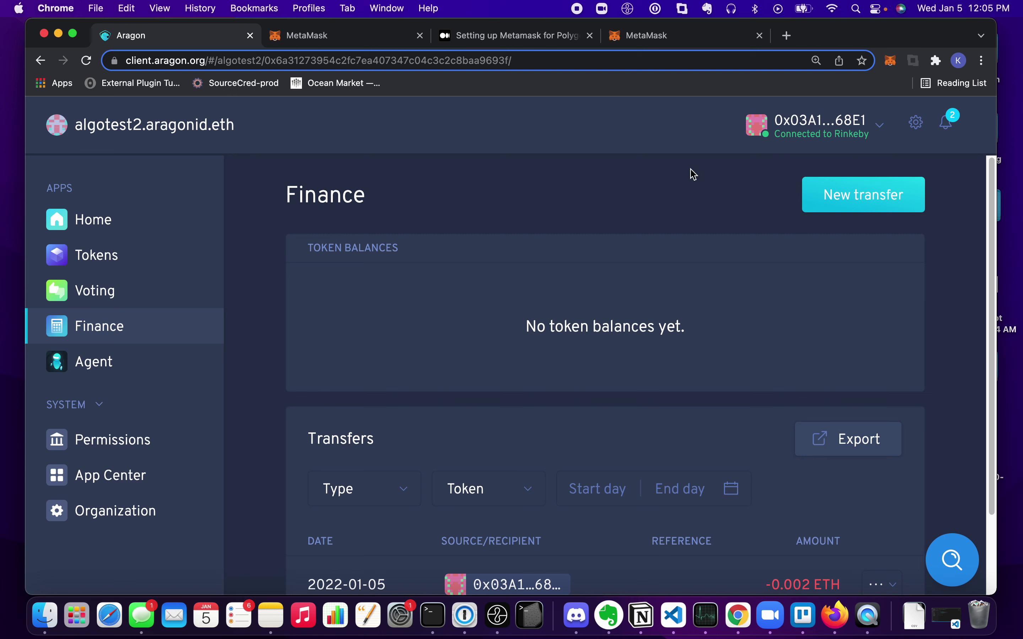
{"action": "mouse_move", "coordinate": [525, 329]}
{"action": "left_mouse_down"}
{"action": "mouse_move", "coordinate": [698, 336]}
{"action": "mouse_move", "coordinate": [532, 329]}
{"action": "left_mouse_up"}
{"action": "left_click", "coordinate": [533, 329]}
{"action": "scroll", "coordinate": [746, 350], "scroll_direction": "down", "scroll_amount": 3}
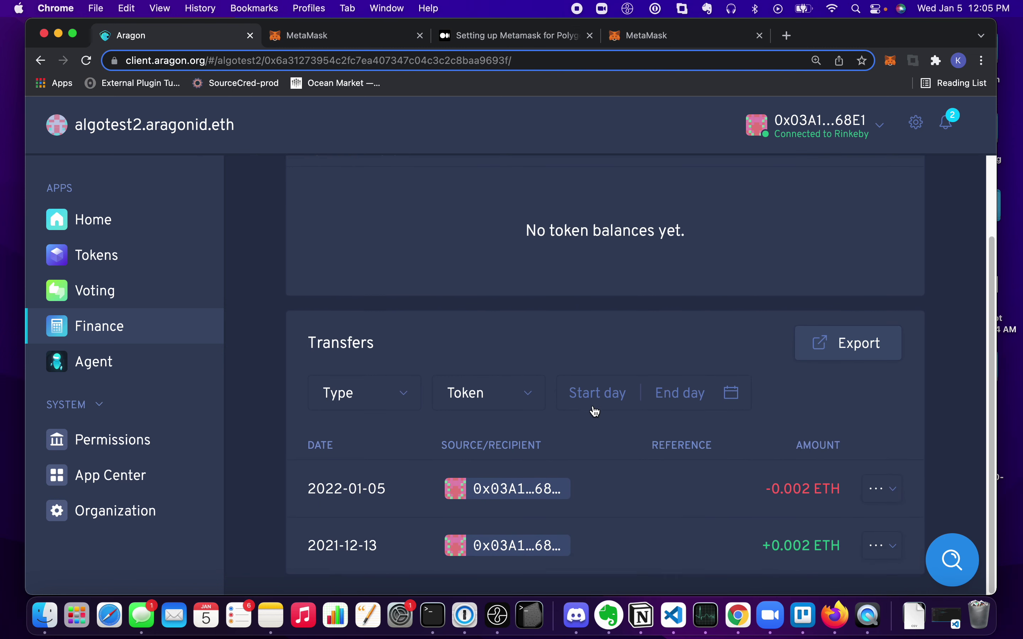
{"action": "scroll", "coordinate": [595, 411], "scroll_direction": "up", "scroll_amount": 3}
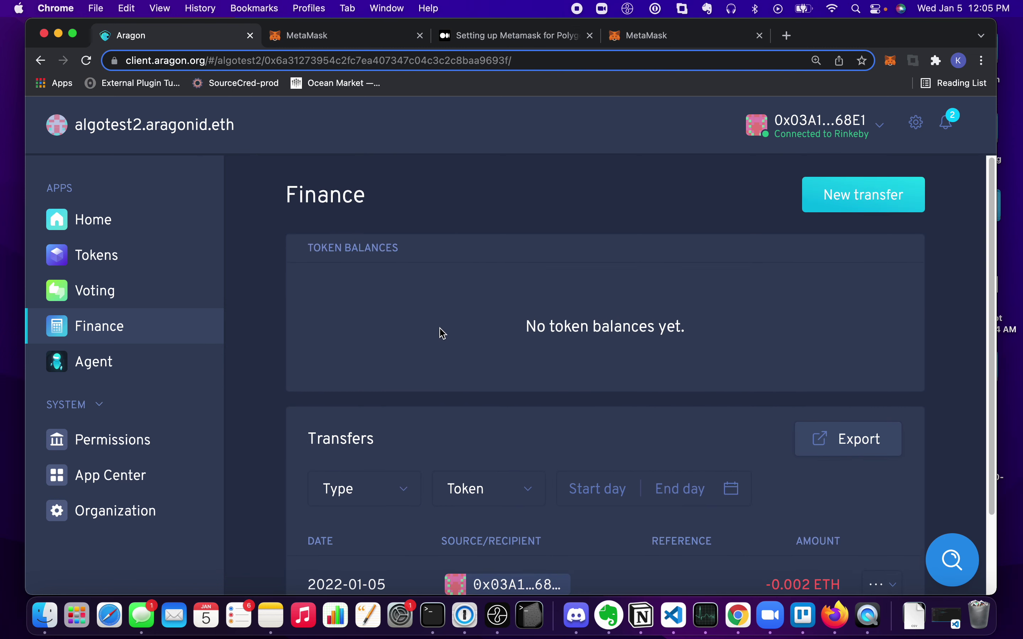
{"action": "left_click", "coordinate": [882, 197]}
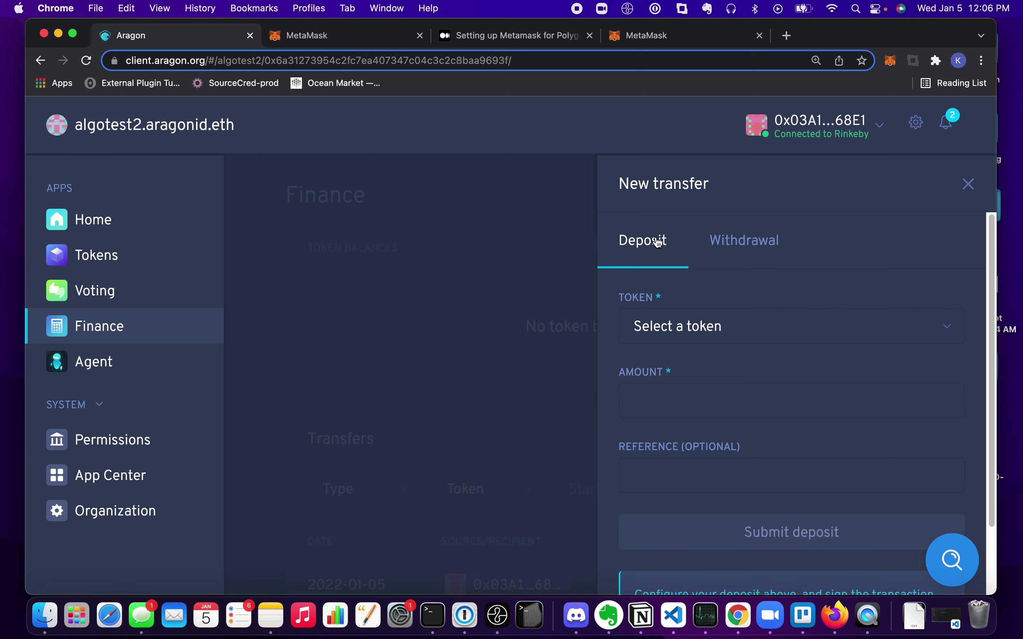
Step: Deposit 0.05 ETH into Finance and confirm the deposit transaction in MetaMask
{"action": "left_click", "coordinate": [729, 348]}
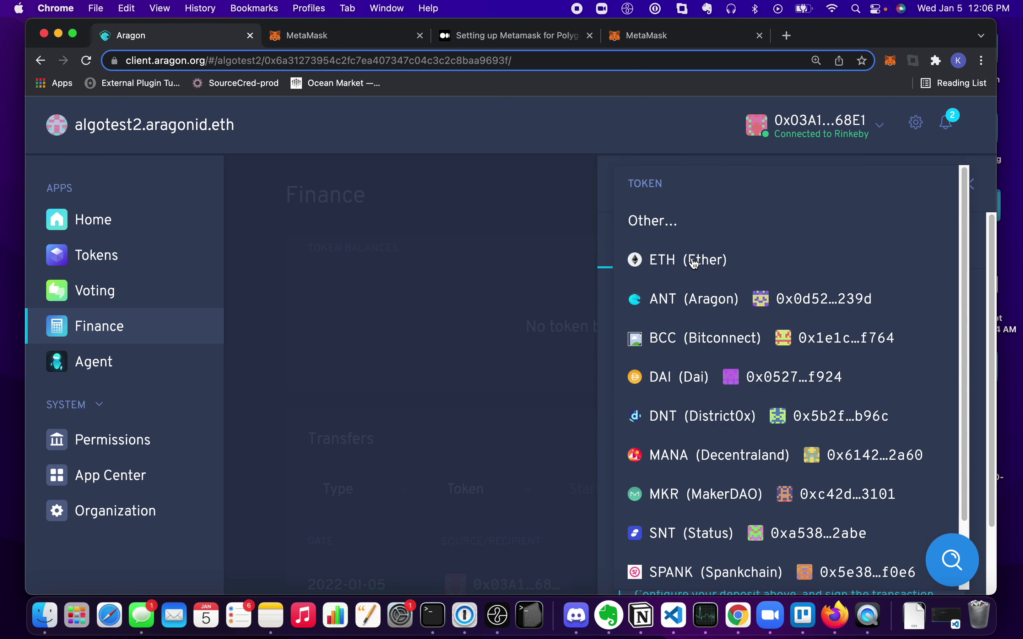
{"action": "left_click", "coordinate": [694, 263]}
{"action": "left_click", "coordinate": [736, 419]}
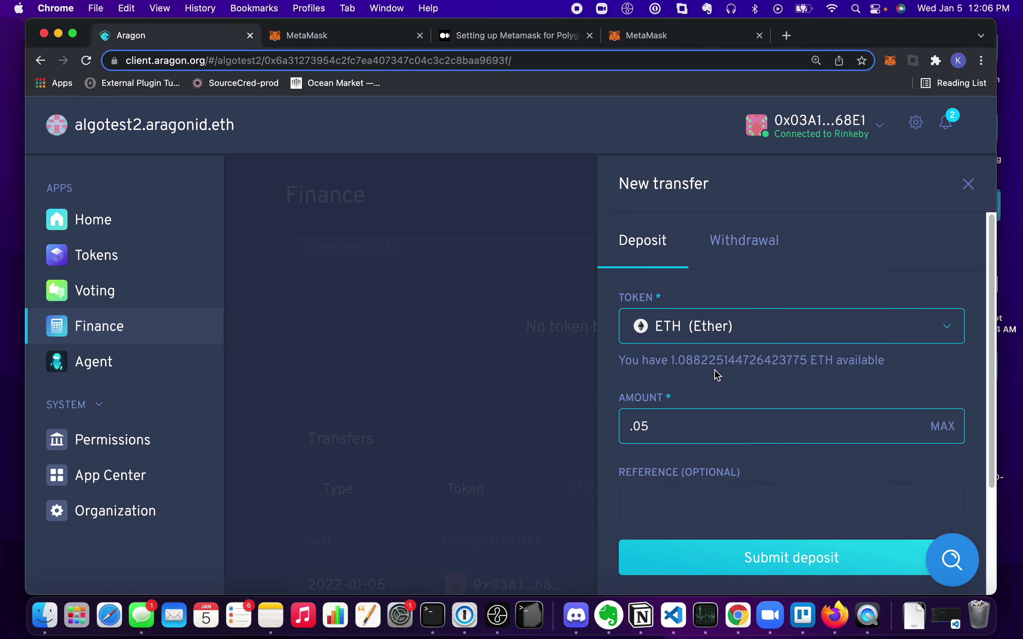
{"action": "scroll", "coordinate": [727, 401], "scroll_direction": "down", "scroll_amount": 3}
{"action": "scroll", "coordinate": [735, 381], "scroll_direction": "up", "scroll_amount": 3}
{"action": "scroll", "coordinate": [758, 459], "scroll_direction": "down", "scroll_amount": 1}
{"action": "scroll", "coordinate": [759, 459], "scroll_direction": "down", "scroll_amount": 3}
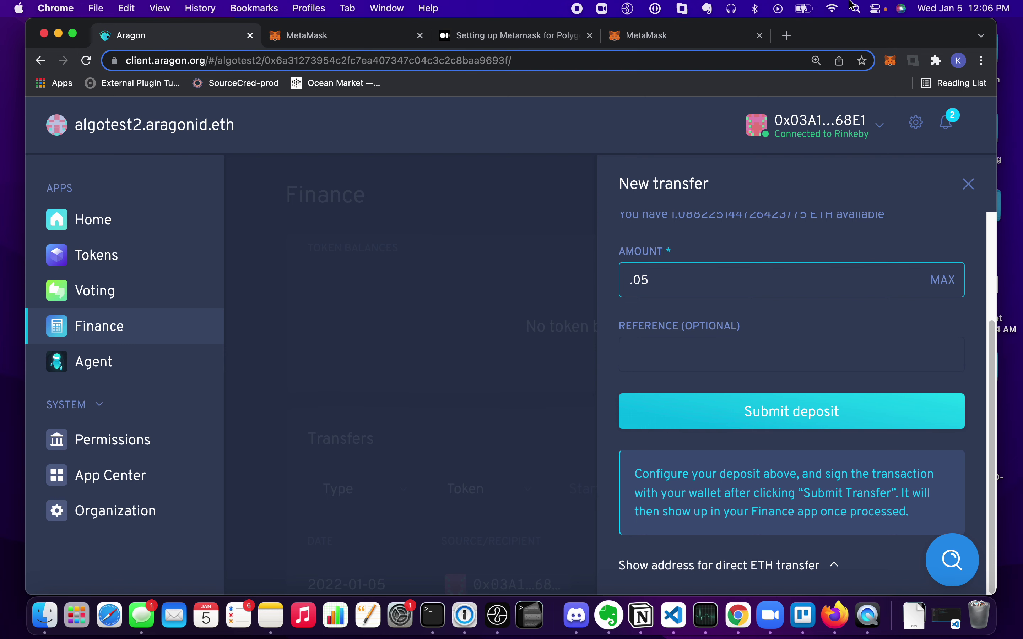
{"action": "left_click", "coordinate": [805, 426]}
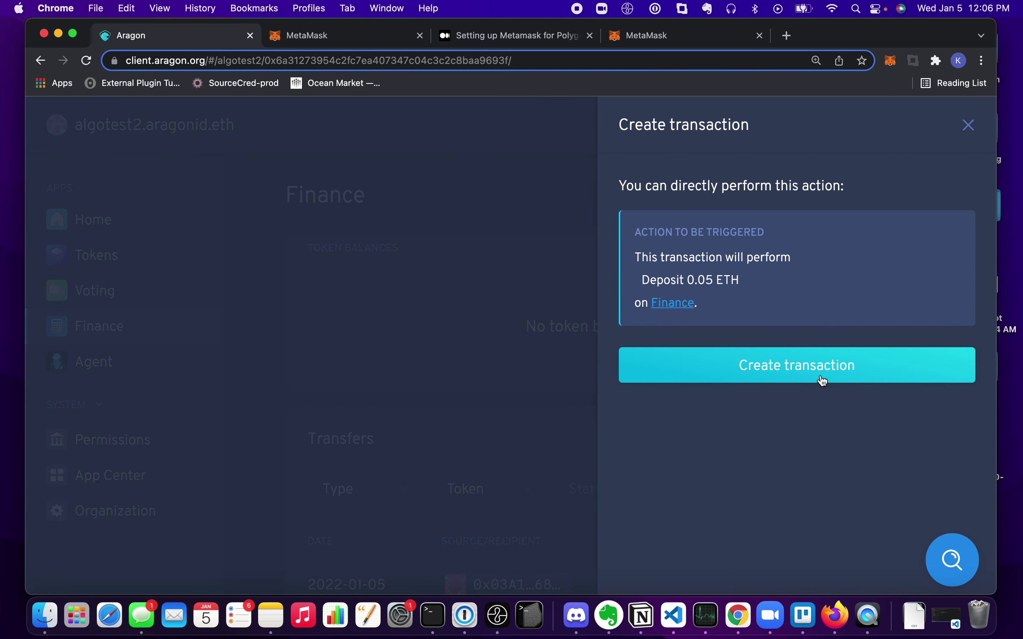
{"action": "left_click", "coordinate": [823, 381]}
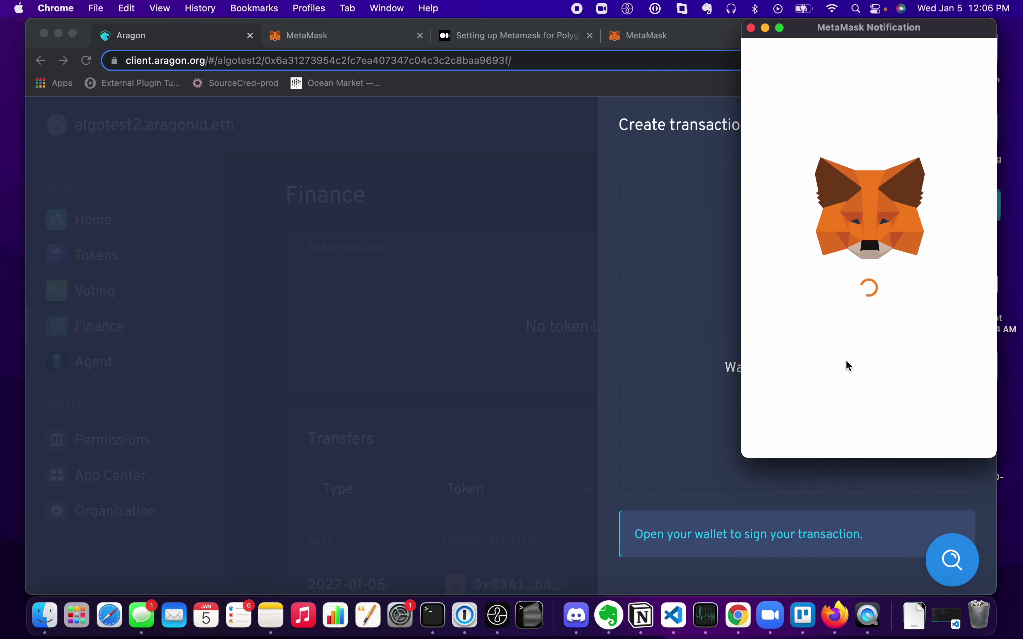
{"action": "scroll", "coordinate": [886, 318], "scroll_direction": "down", "scroll_amount": 3}
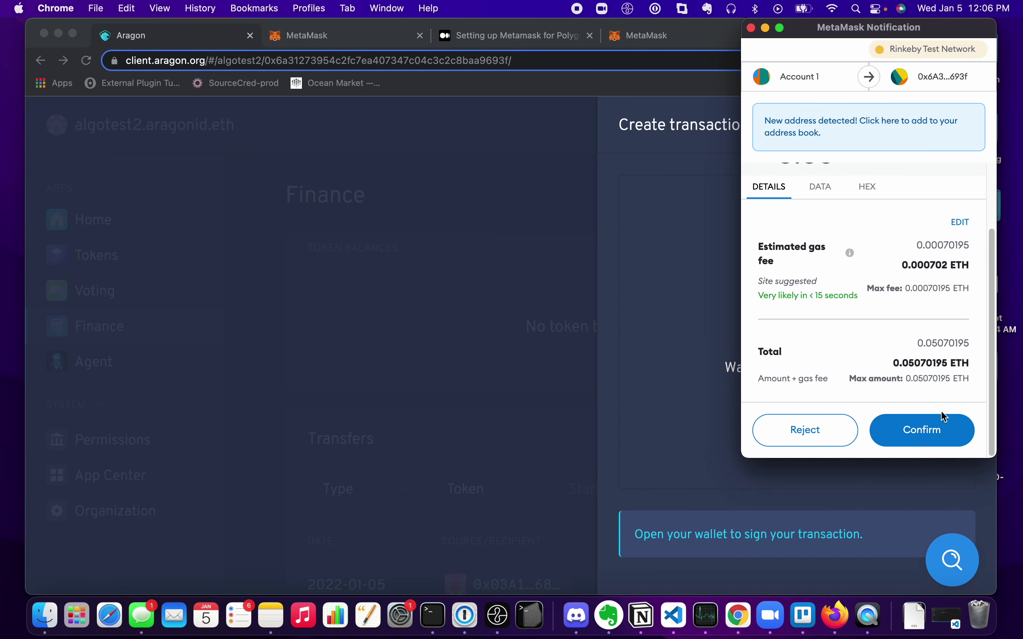
{"action": "left_click", "coordinate": [929, 436]}
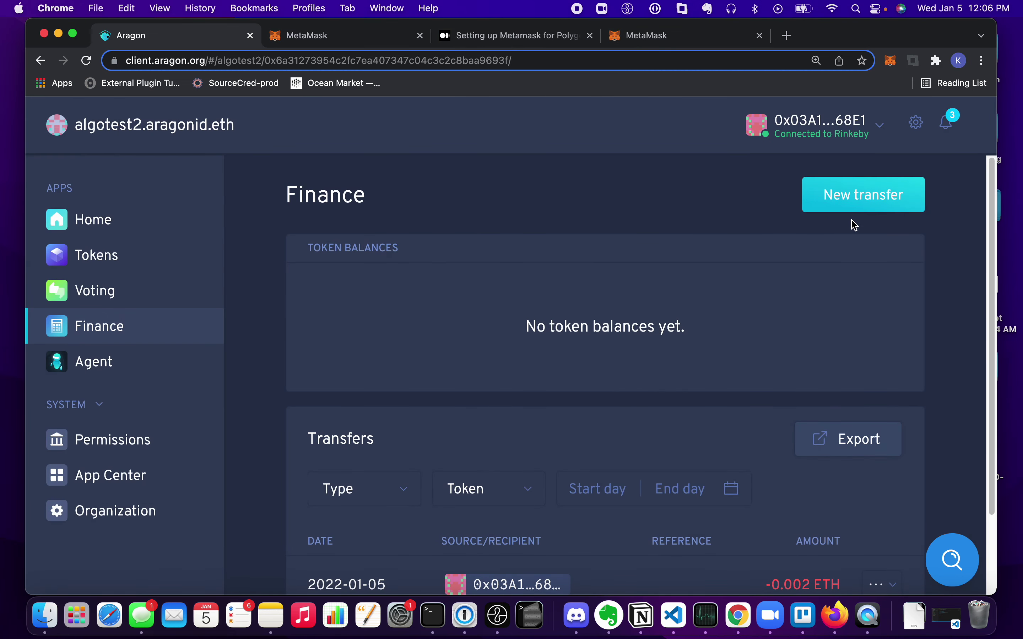
Step: Check the wallet's pending transactions, then close the wallet popup
{"action": "left_click", "coordinate": [891, 61]}
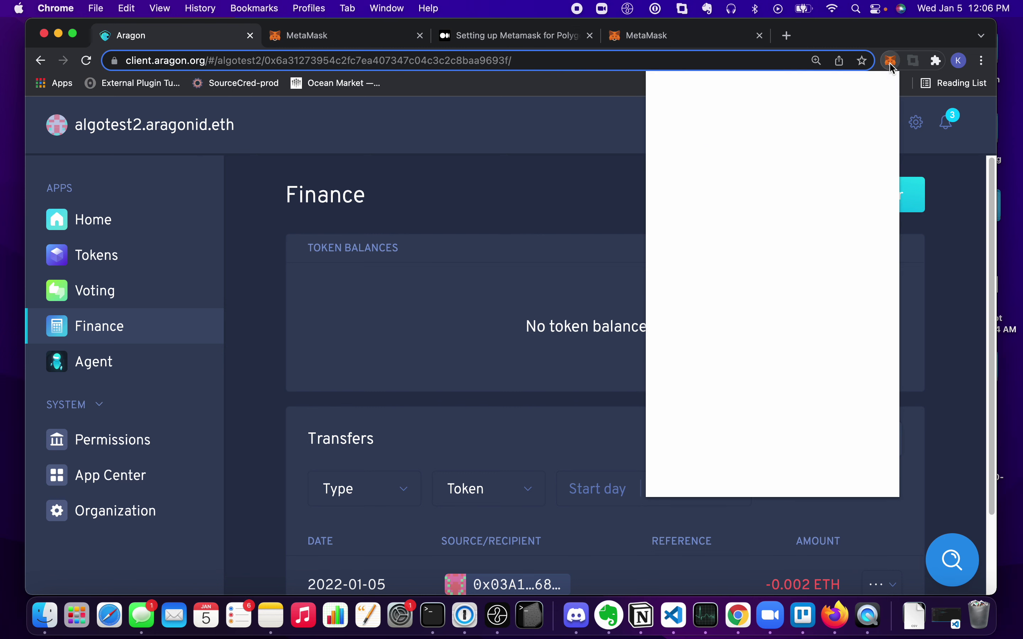
{"action": "scroll", "coordinate": [780, 401], "scroll_direction": "down", "scroll_amount": 3}
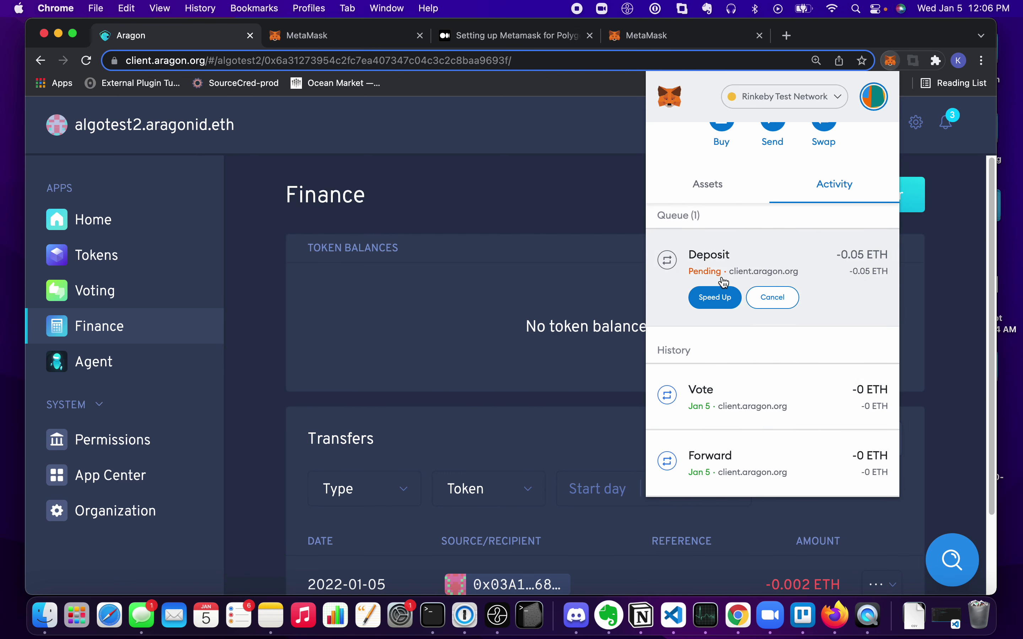
{"action": "scroll", "coordinate": [862, 293], "scroll_direction": "up", "scroll_amount": 3}
{"action": "scroll", "coordinate": [822, 338], "scroll_direction": "down", "scroll_amount": 1}
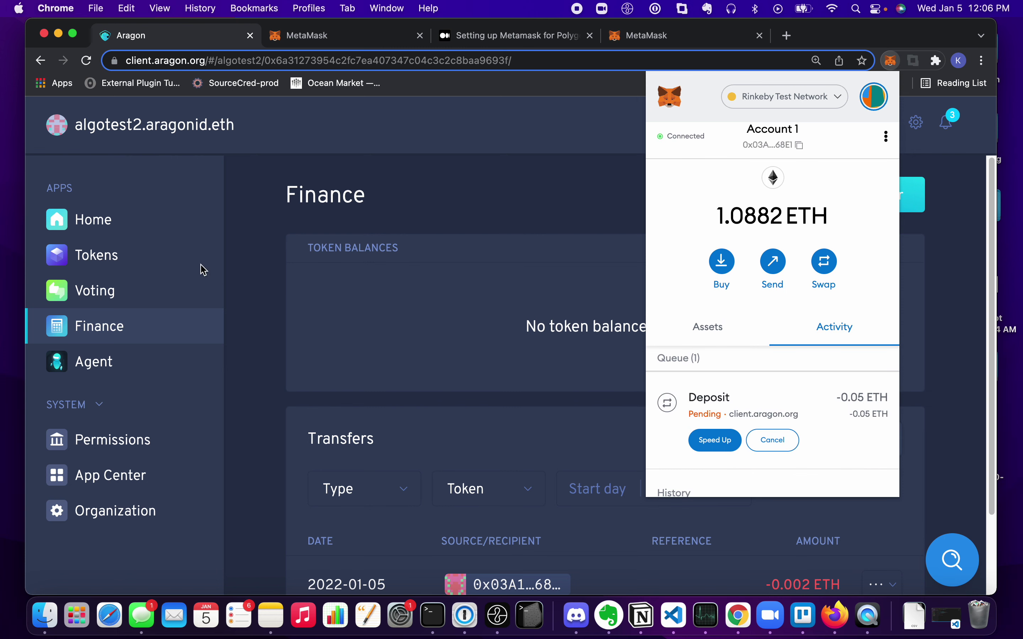
{"action": "left_click", "coordinate": [126, 335]}
Step: Verify the Finance ETH balance reads 0.05, worth $189.97
{"action": "scroll", "coordinate": [613, 406], "scroll_direction": "down", "scroll_amount": 3}
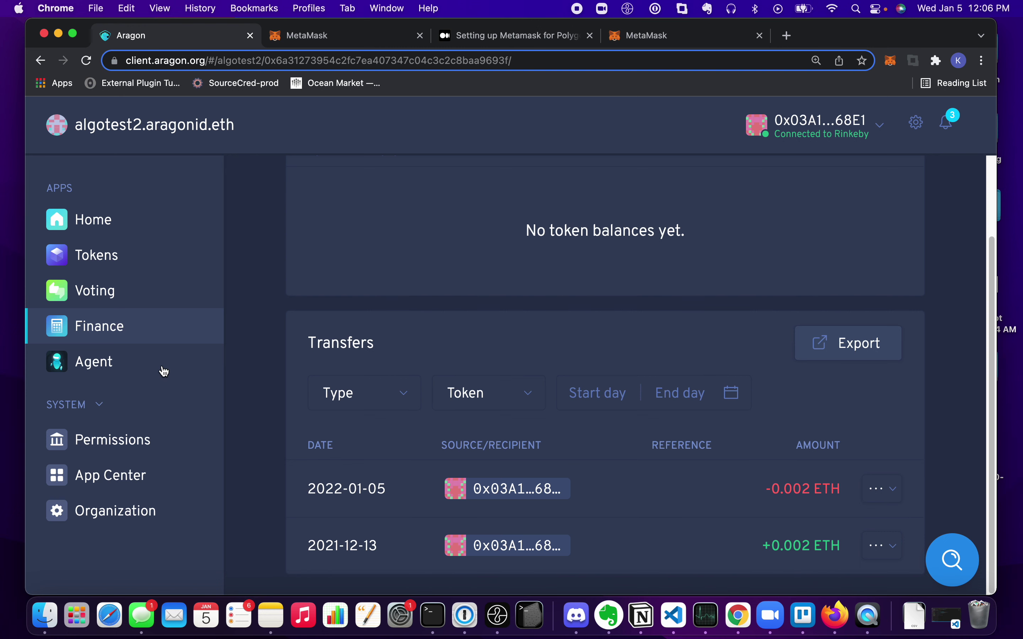
{"action": "scroll", "coordinate": [307, 317], "scroll_direction": "up", "scroll_amount": 3}
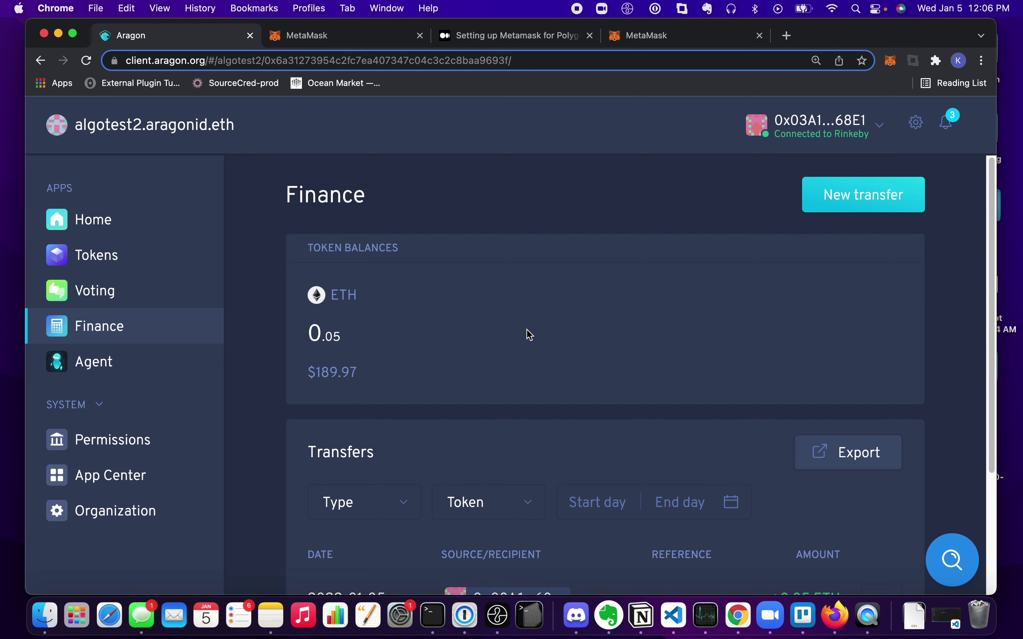
{"action": "triple_click", "coordinate": [351, 372]}
{"action": "left_click", "coordinate": [372, 355]}
{"action": "left_click_drag", "start_coordinate": [357, 367], "coordinate": [296, 370]}
{"action": "left_click", "coordinate": [342, 379]}
{"action": "left_click", "coordinate": [297, 370]}
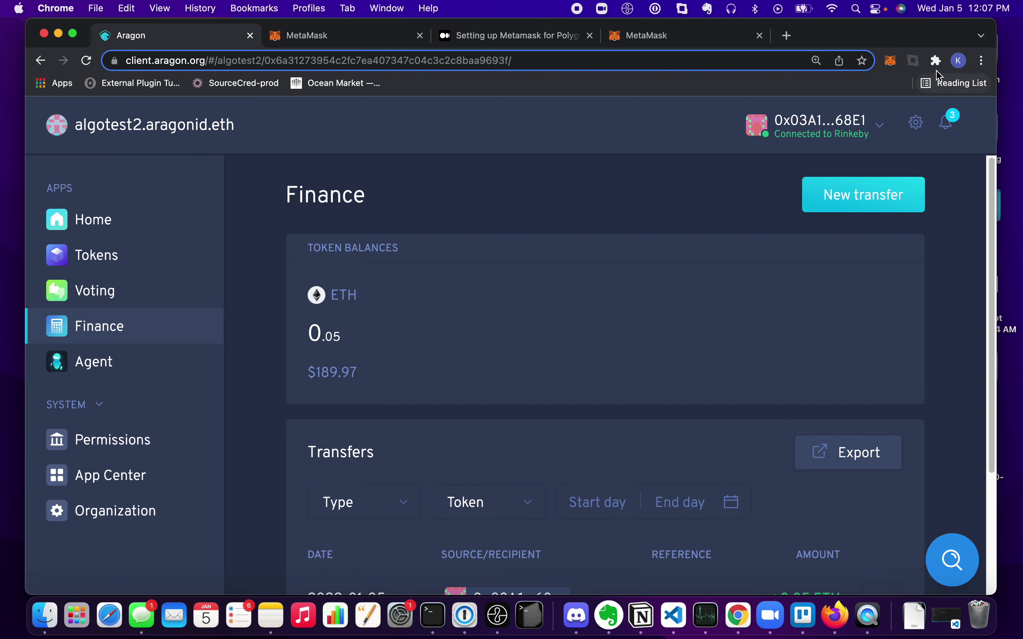
Step: Switch the connected wallet from Account 1 to the AragonAgent account
{"action": "left_click", "coordinate": [891, 65]}
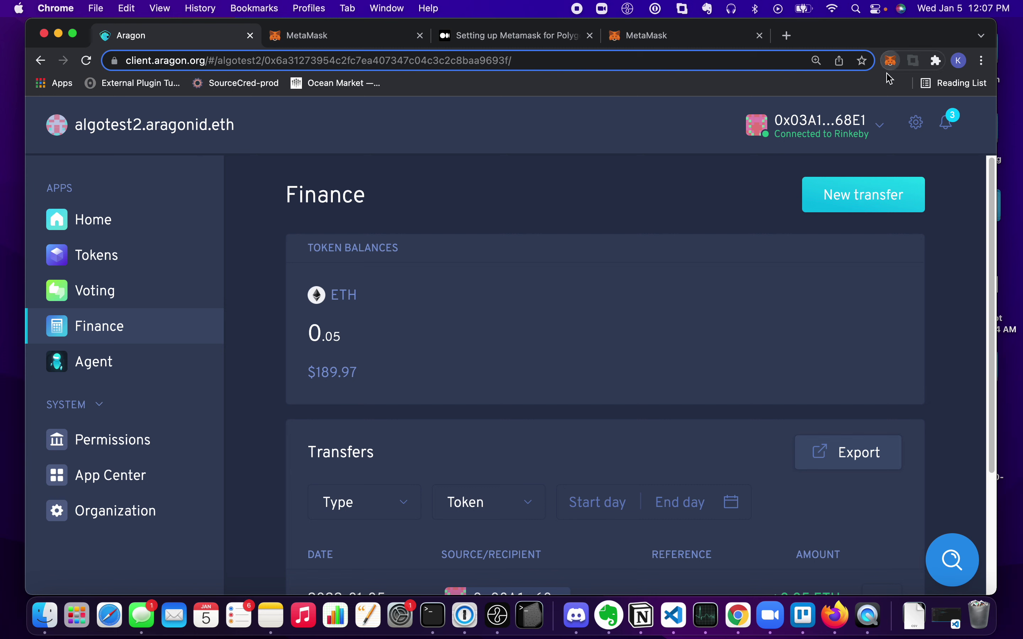
{"action": "left_click", "coordinate": [879, 102]}
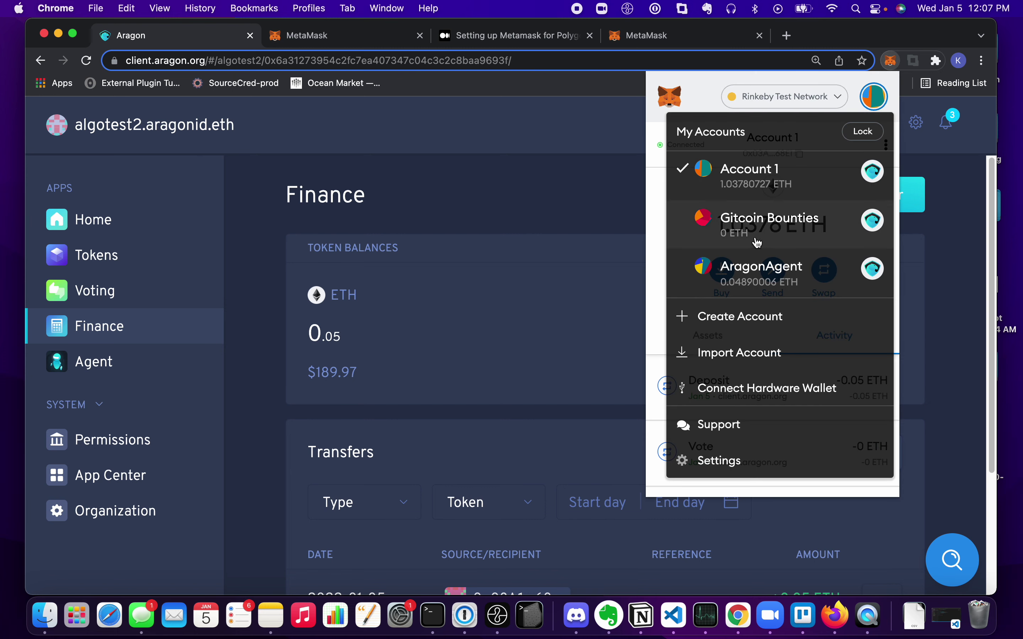
{"action": "left_click", "coordinate": [759, 267]}
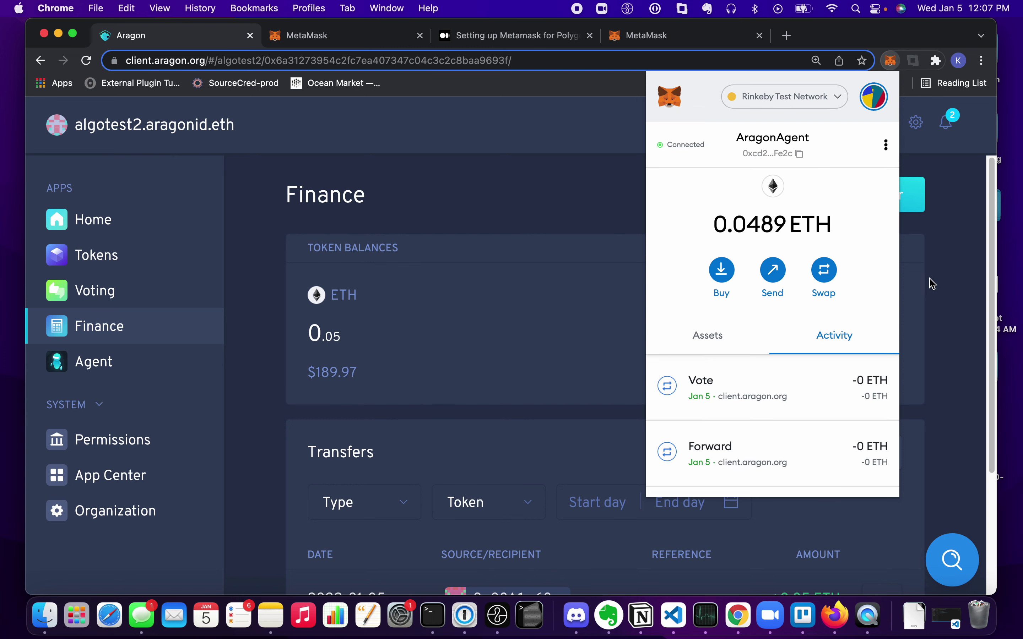
{"action": "left_click", "coordinate": [951, 274]}
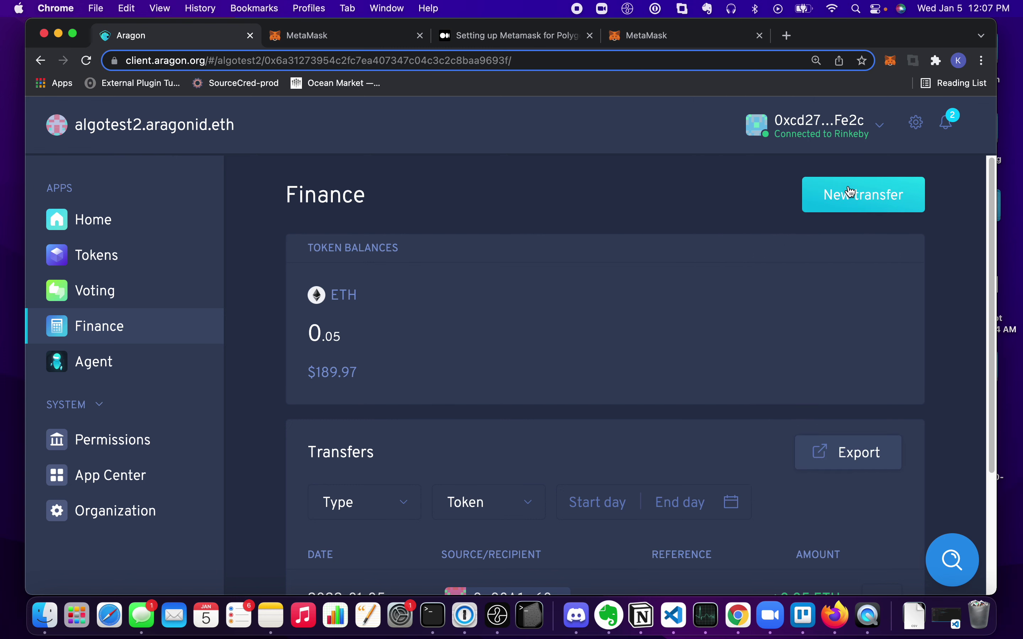
{"action": "left_click", "coordinate": [890, 60]}
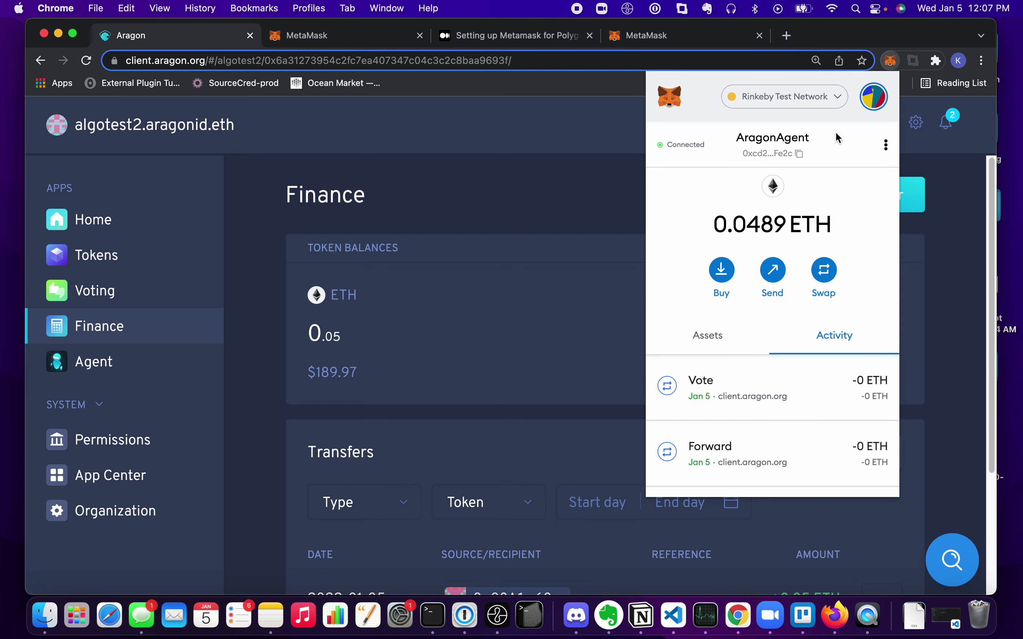
{"action": "left_click", "coordinate": [547, 211]}
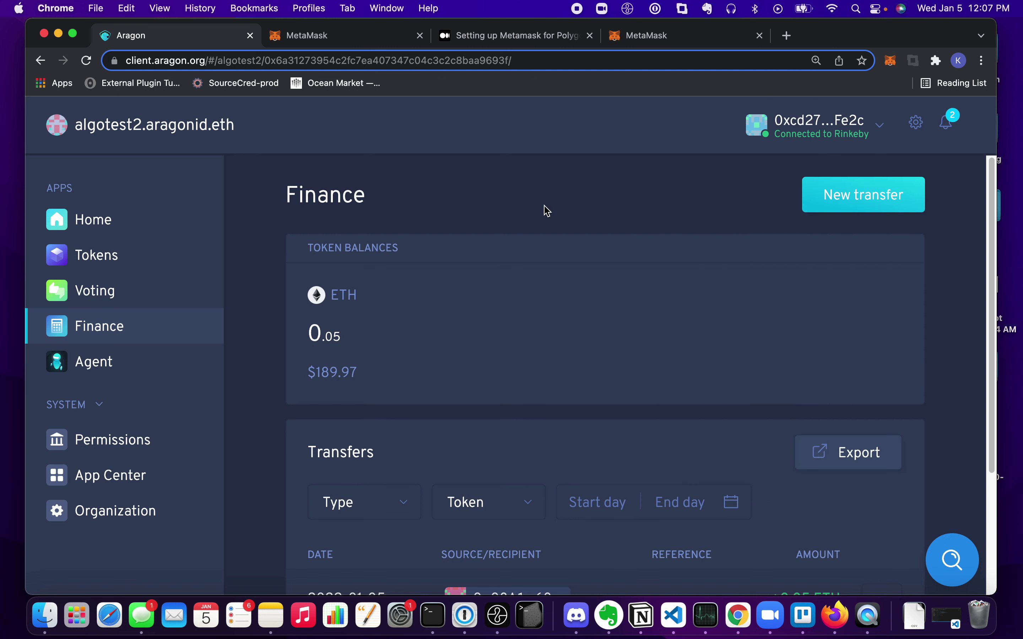
{"action": "left_click", "coordinate": [862, 197]}
Step: Submit a 0.05 ETH withdrawal to the pasted AragonAgent address
{"action": "left_click", "coordinate": [769, 245]}
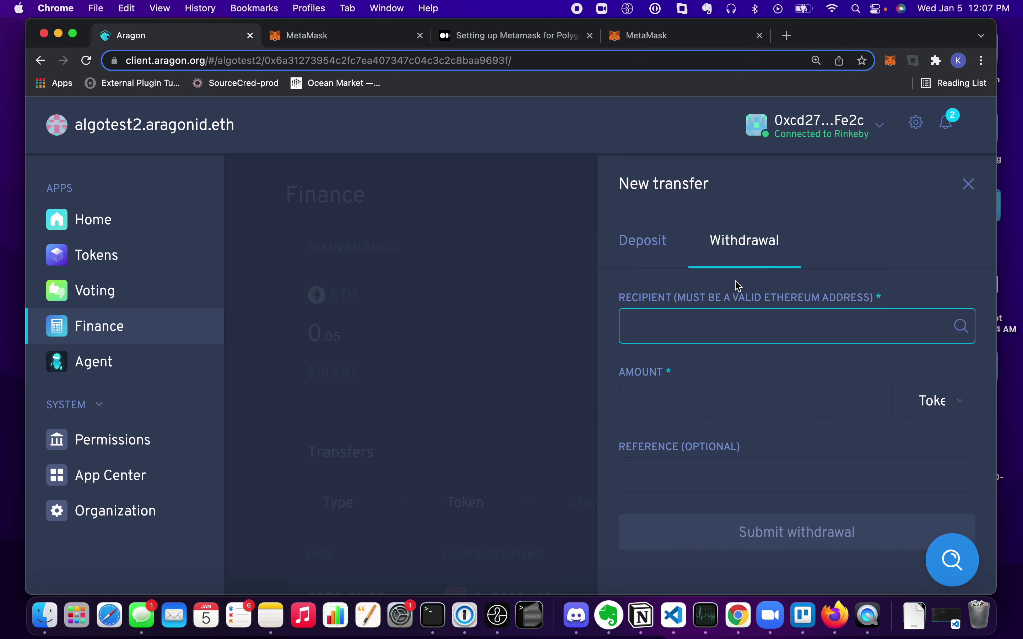
{"action": "type", "text": "0xcd279a205CFE74728BD85ca8E2dD253D1E9eFe2c"}
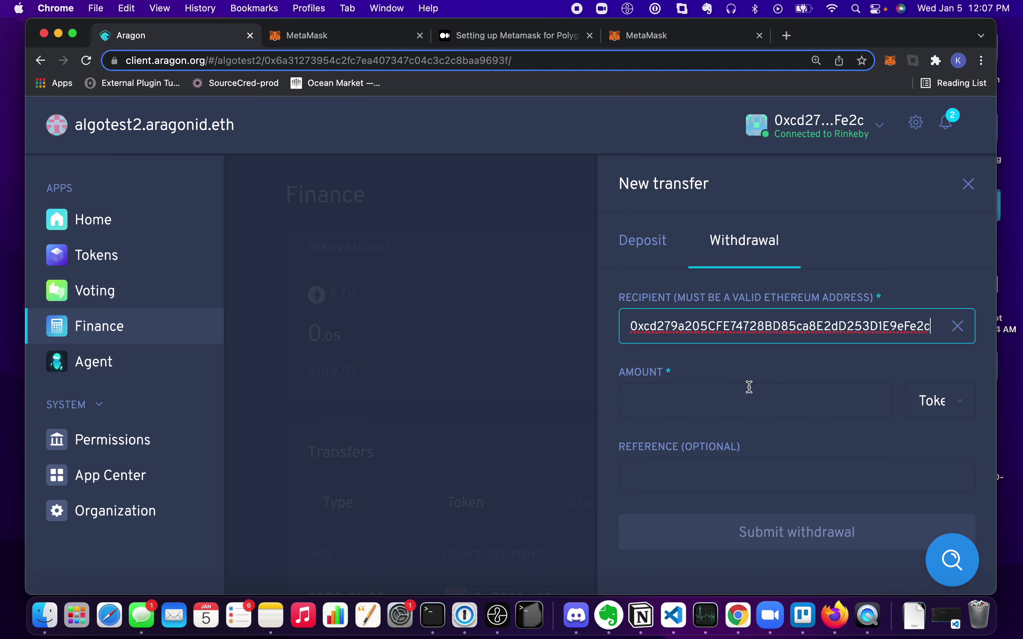
{"action": "left_click", "coordinate": [752, 400]}
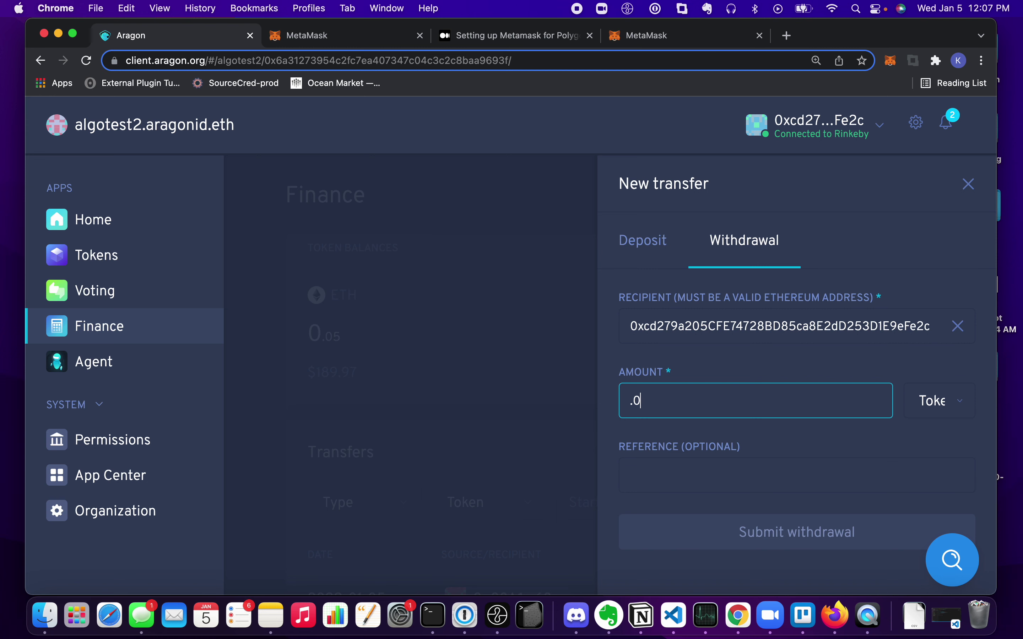
{"action": "left_click", "coordinate": [923, 397]}
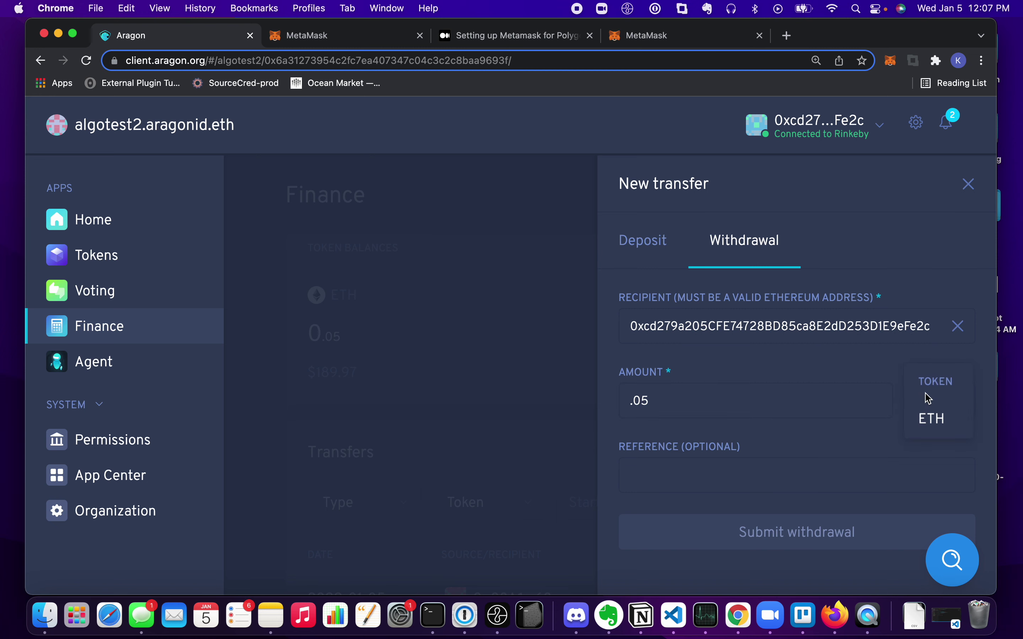
{"action": "left_click", "coordinate": [924, 421]}
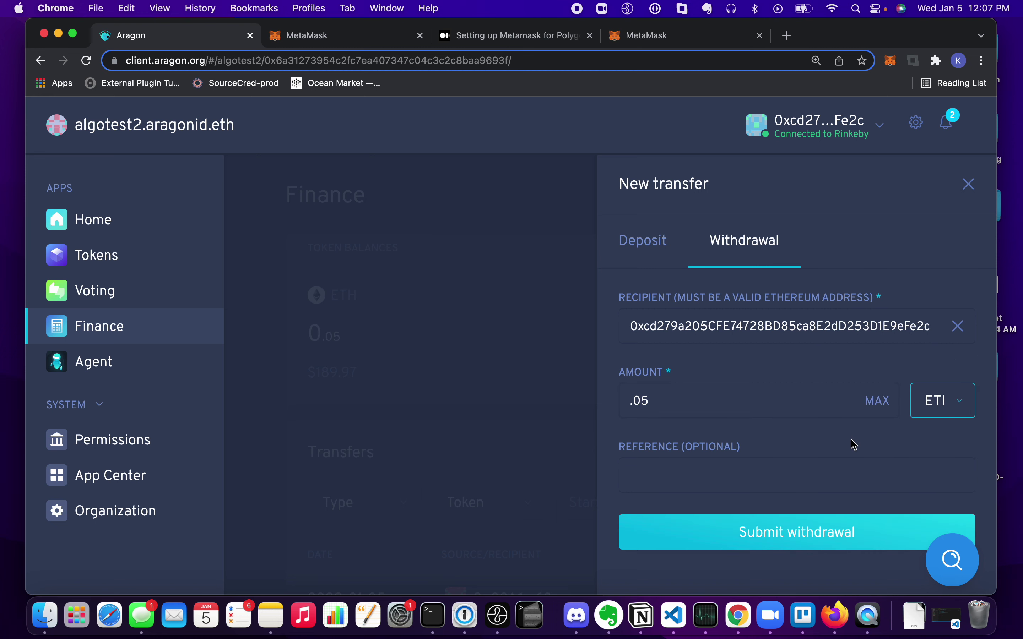
{"action": "left_click", "coordinate": [814, 546]}
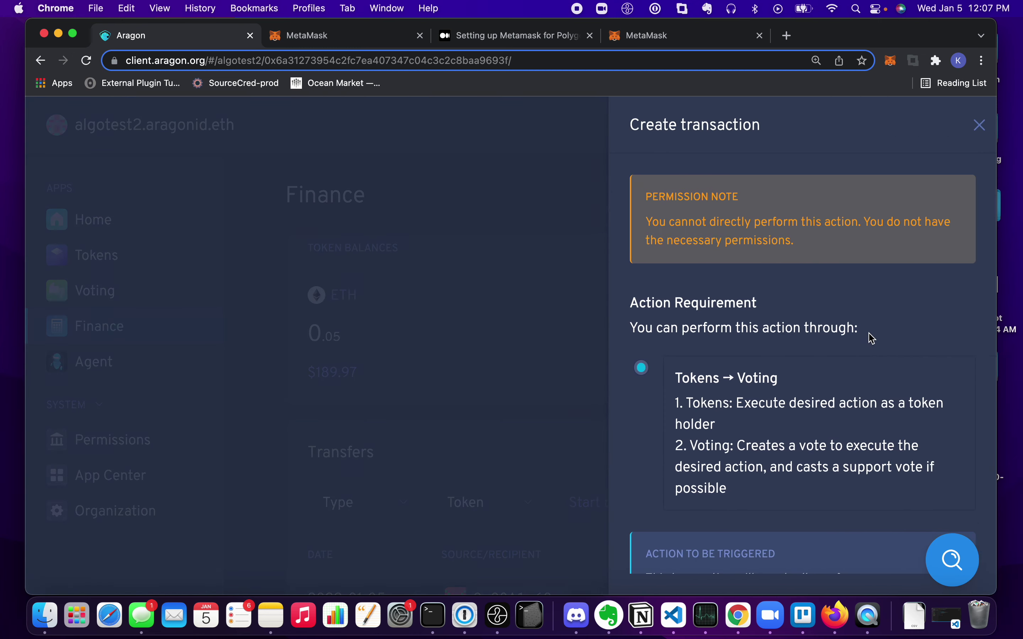
Step: Read the permission note, create the payment vote transaction and sign it in MetaMask
{"action": "scroll", "coordinate": [803, 297], "scroll_direction": "down", "scroll_amount": 4}
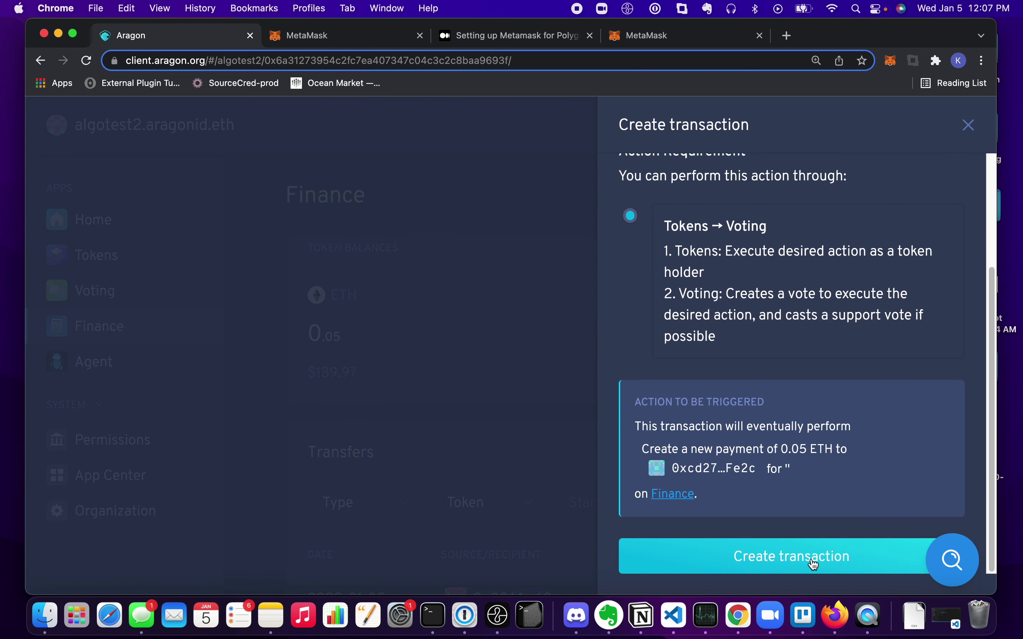
{"action": "scroll", "coordinate": [797, 520], "scroll_direction": "up", "scroll_amount": 3}
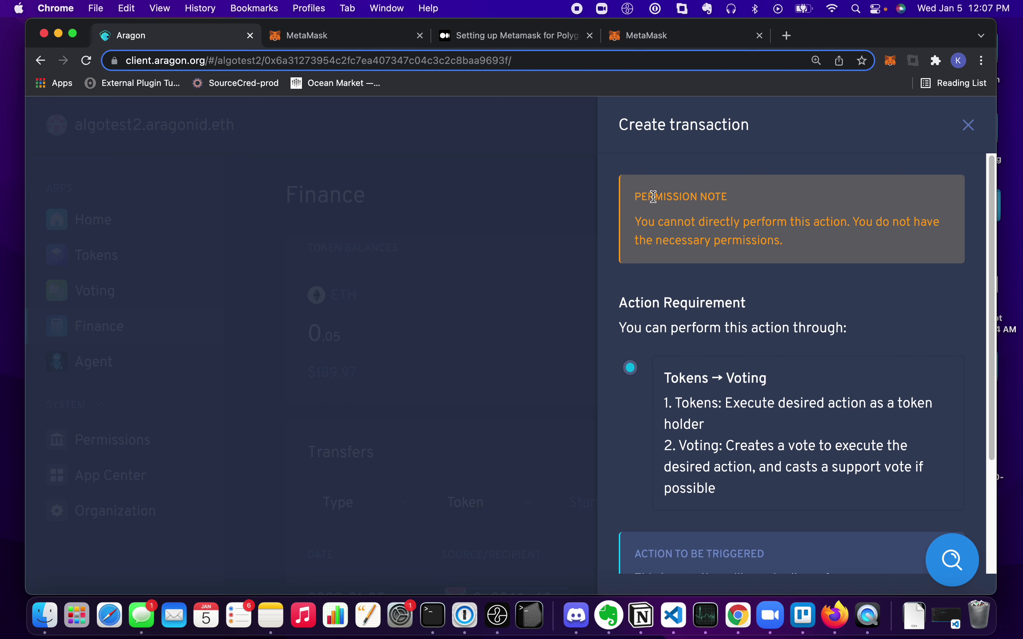
{"action": "left_click_drag", "start_coordinate": [638, 197], "coordinate": [826, 244]}
{"action": "left_click", "coordinate": [826, 244]}
{"action": "scroll", "coordinate": [687, 245], "scroll_direction": "down", "scroll_amount": 4}
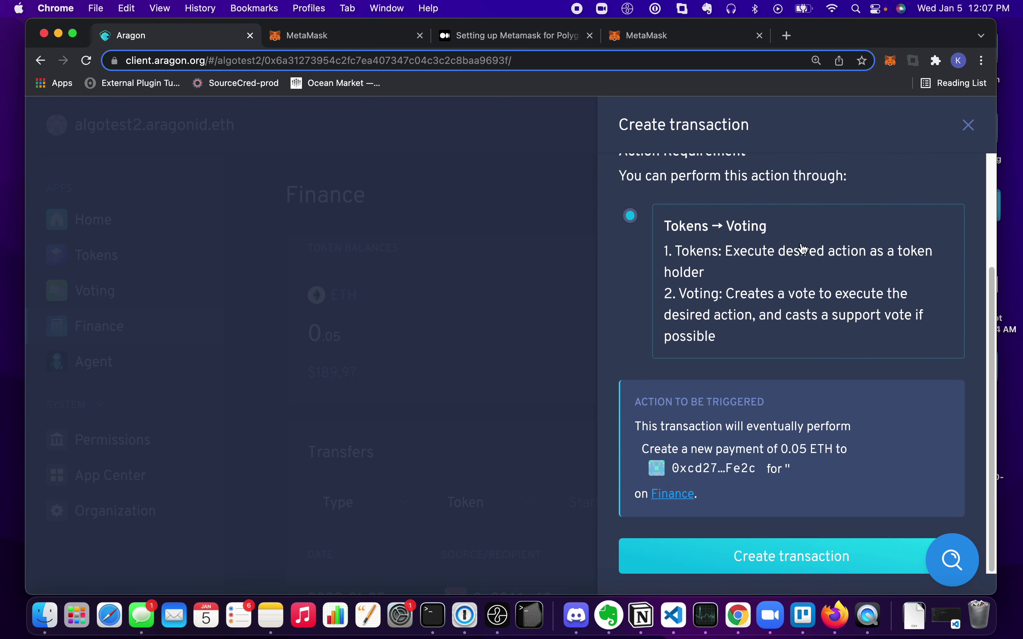
{"action": "scroll", "coordinate": [767, 253], "scroll_direction": "up", "scroll_amount": 4}
{"action": "scroll", "coordinate": [735, 405], "scroll_direction": "down", "scroll_amount": 4}
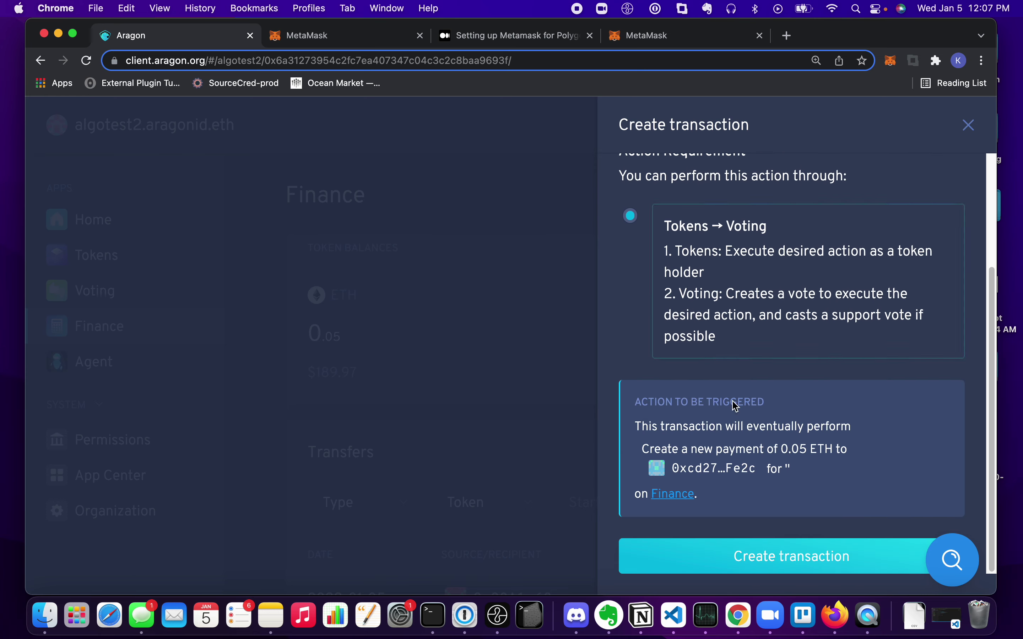
{"action": "left_click", "coordinate": [812, 566]}
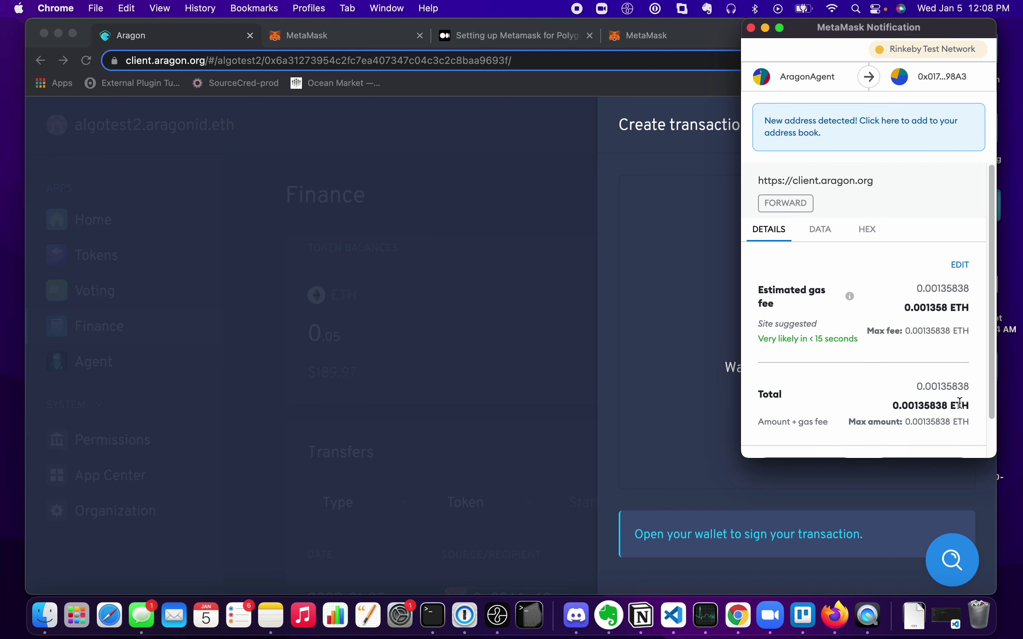
{"action": "scroll", "coordinate": [916, 378], "scroll_direction": "down", "scroll_amount": 2}
{"action": "left_click", "coordinate": [946, 444]}
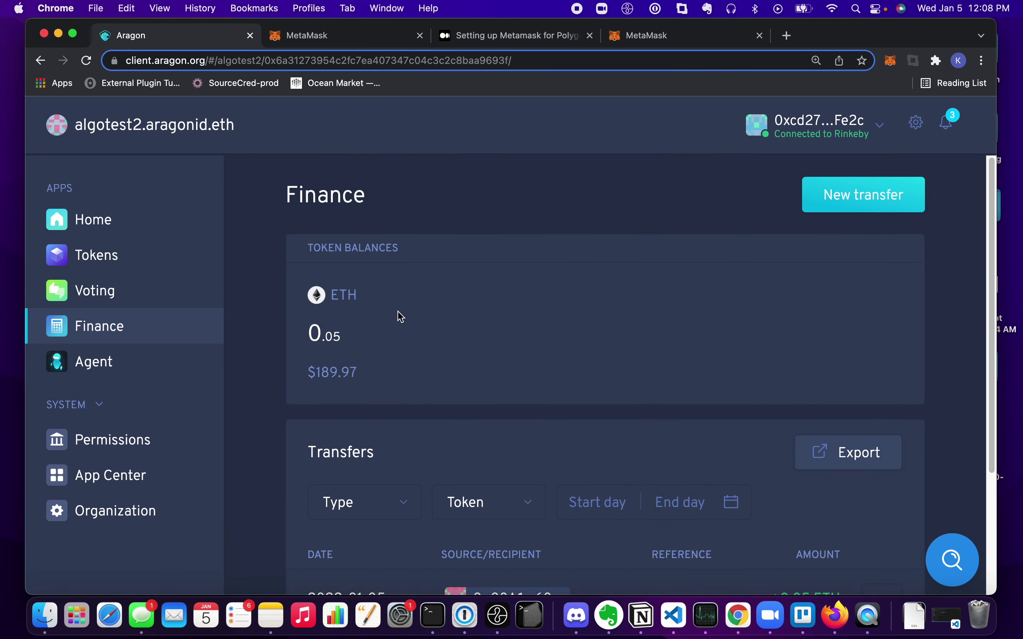
Step: Filter the Voting list to open votes only, showing vote #12
{"action": "left_click", "coordinate": [126, 298]}
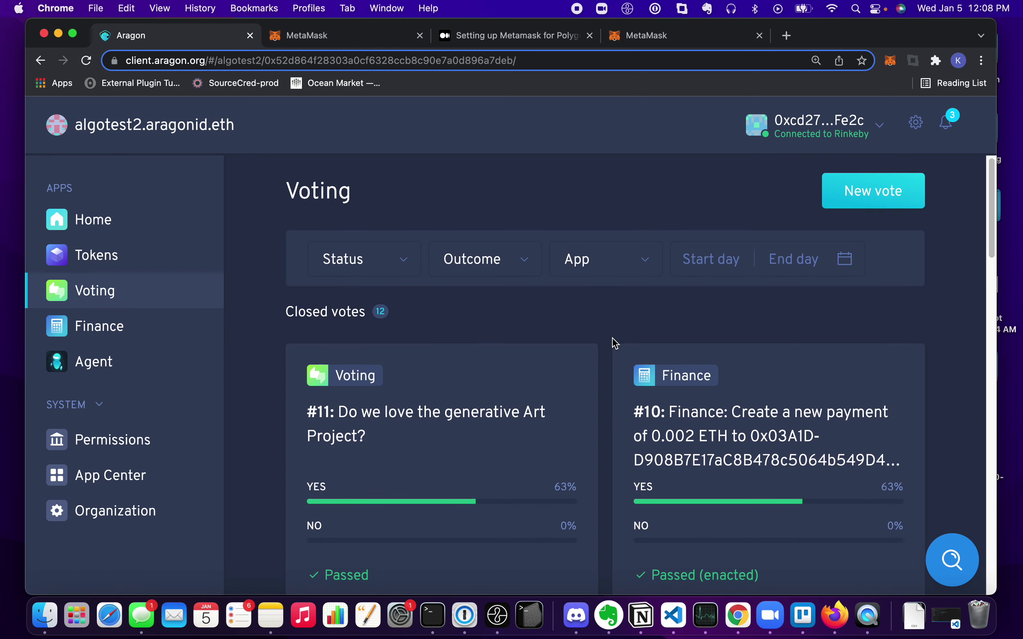
{"action": "scroll", "coordinate": [592, 346], "scroll_direction": "down", "scroll_amount": 3}
{"action": "scroll", "coordinate": [587, 346], "scroll_direction": "up", "scroll_amount": 3}
{"action": "left_click", "coordinate": [403, 265]}
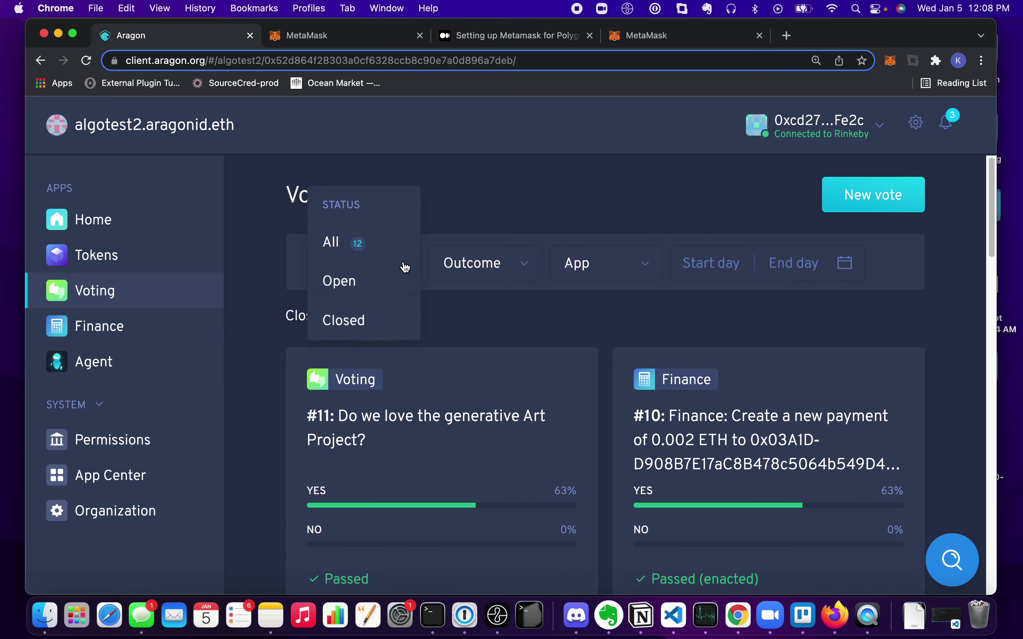
{"action": "left_click", "coordinate": [369, 283]}
{"action": "scroll", "coordinate": [858, 427], "scroll_direction": "down", "scroll_amount": 2}
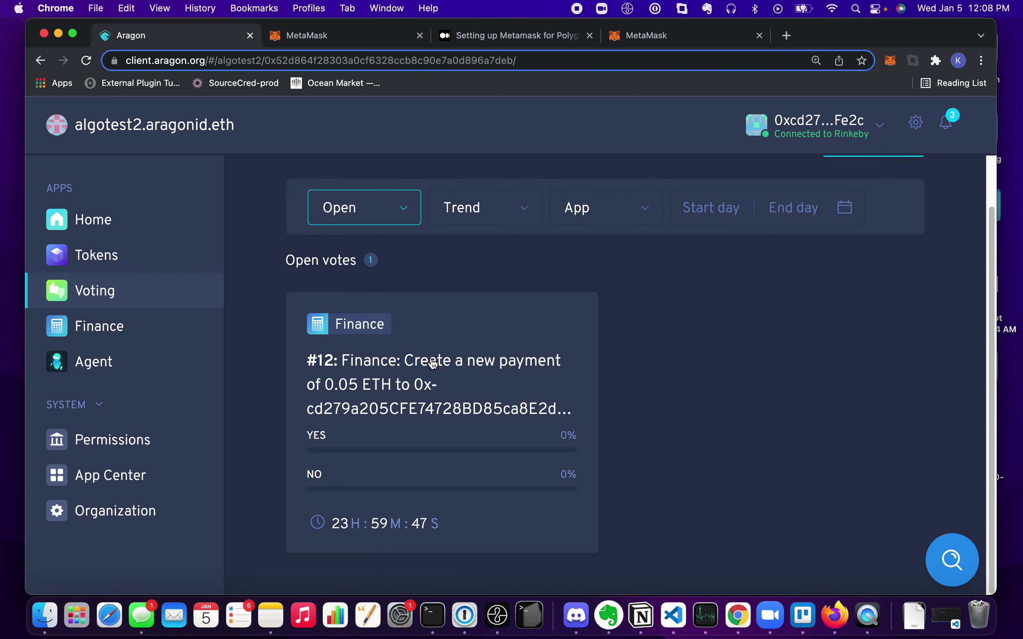
Step: Switch the wallet back to Account 1 and open vote #12's details
{"action": "left_click", "coordinate": [896, 63]}
{"action": "left_click", "coordinate": [874, 96]}
{"action": "left_click", "coordinate": [792, 178]}
{"action": "left_click", "coordinate": [592, 284]}
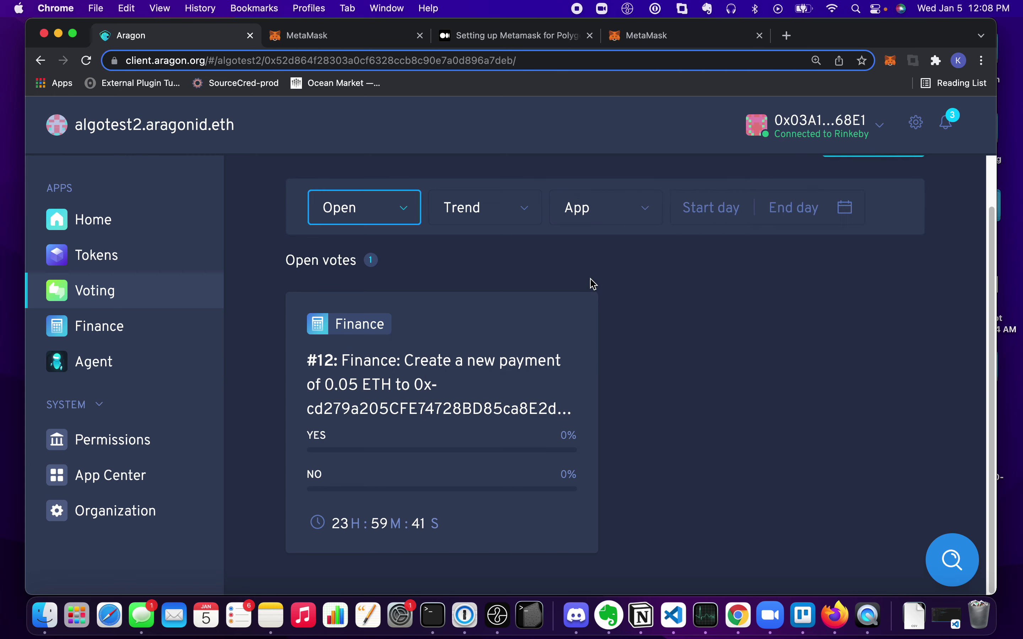
{"action": "left_click", "coordinate": [446, 347]}
Step: Read through vote #12's description before voting
{"action": "scroll", "coordinate": [575, 349], "scroll_direction": "down", "scroll_amount": 8}
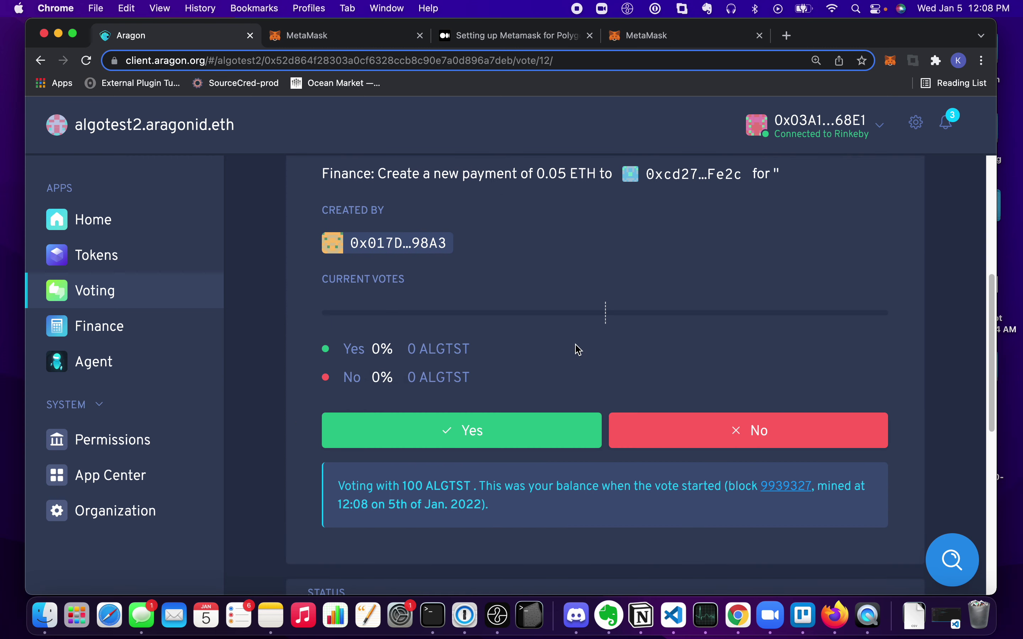
{"action": "scroll", "coordinate": [577, 349], "scroll_direction": "up", "scroll_amount": 5}
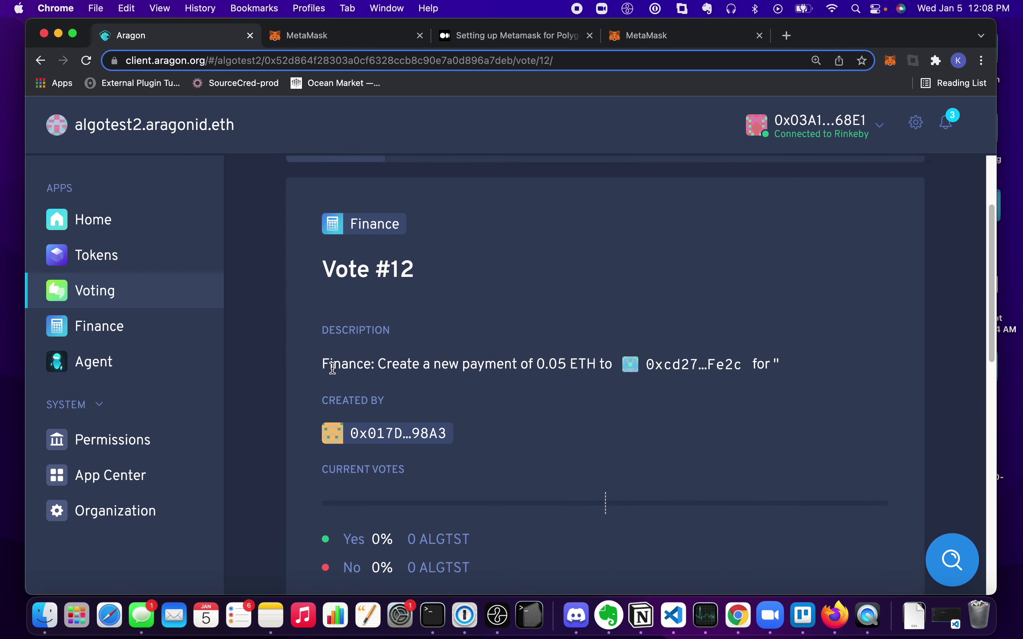
{"action": "left_click_drag", "start_coordinate": [319, 364], "coordinate": [465, 372]}
{"action": "left_click", "coordinate": [465, 372]}
{"action": "left_click", "coordinate": [796, 364]}
{"action": "double_click", "coordinate": [783, 365]}
{"action": "left_click", "coordinate": [787, 372]}
{"action": "scroll", "coordinate": [790, 380], "scroll_direction": "down", "scroll_amount": 8}
{"action": "scroll", "coordinate": [436, 399], "scroll_direction": "up", "scroll_amount": 1}
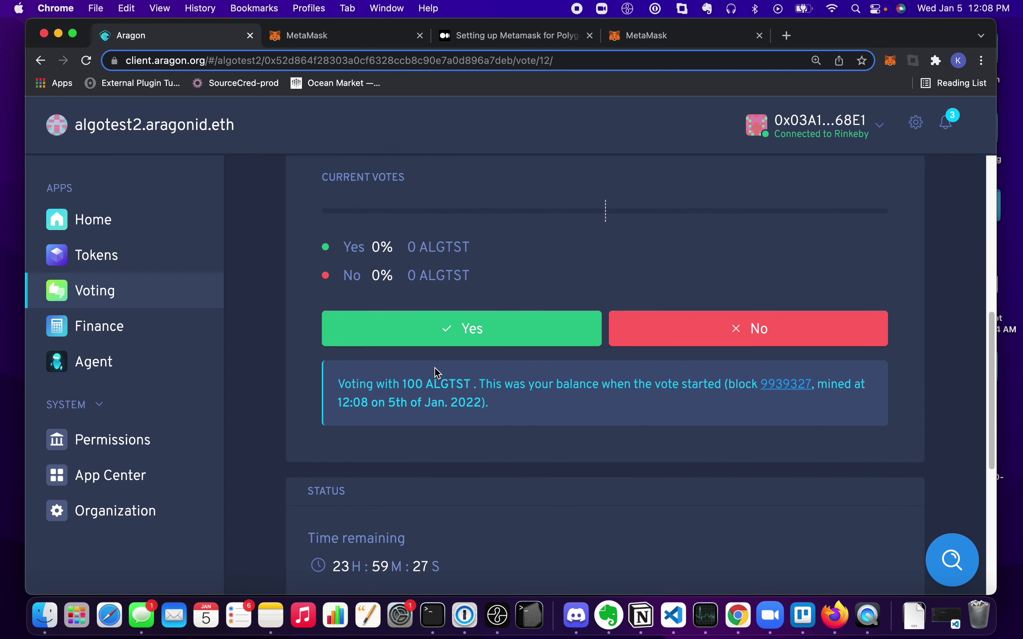
{"action": "scroll", "coordinate": [486, 377], "scroll_direction": "down", "scroll_amount": 5}
{"action": "scroll", "coordinate": [544, 374], "scroll_direction": "up", "scroll_amount": 8}
{"action": "scroll", "coordinate": [474, 395], "scroll_direction": "down", "scroll_amount": 1}
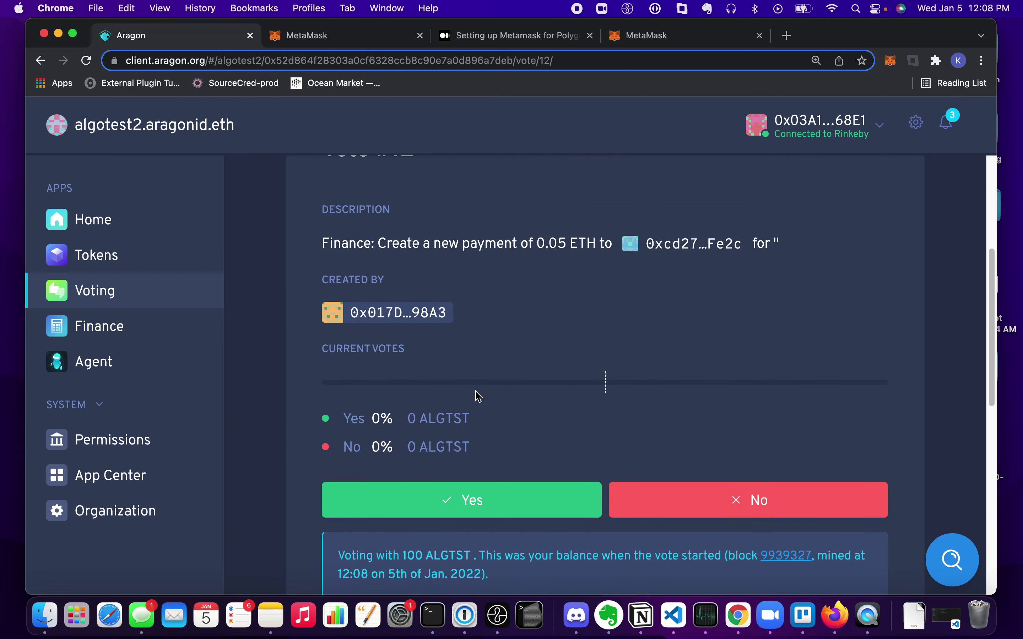
Step: Vote Yes on vote #12 and confirm the vote transaction in MetaMask
{"action": "left_click", "coordinate": [487, 489]}
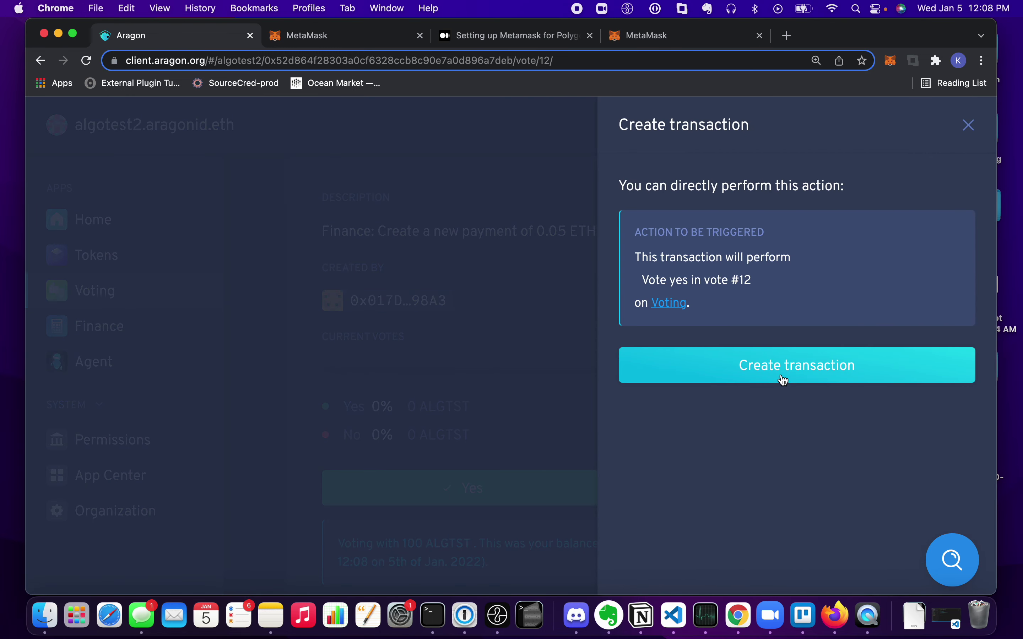
{"action": "left_click", "coordinate": [790, 367]}
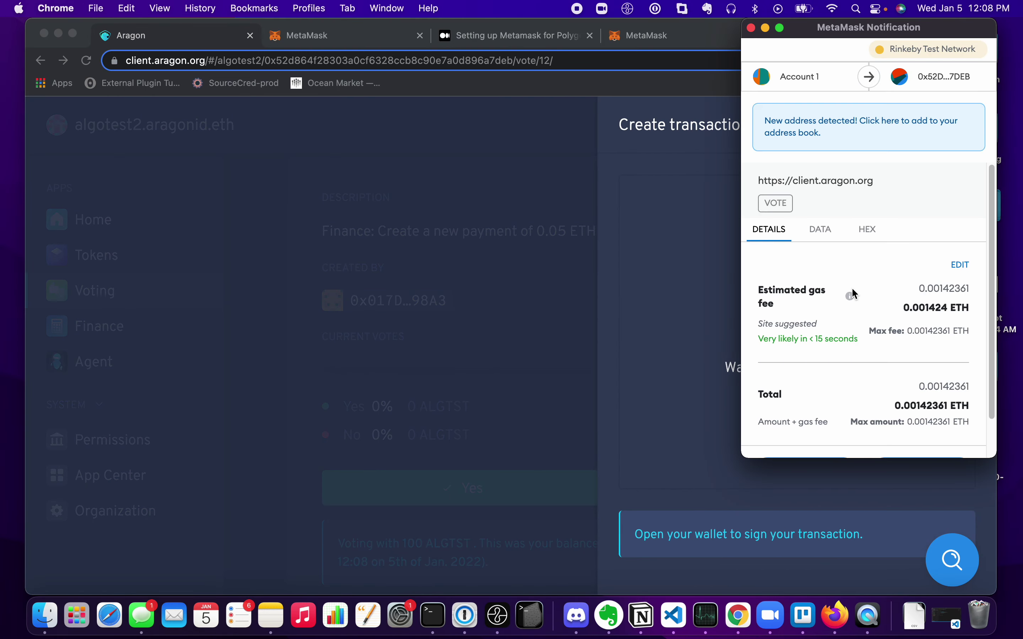
{"action": "scroll", "coordinate": [909, 365], "scroll_direction": "down", "scroll_amount": 2}
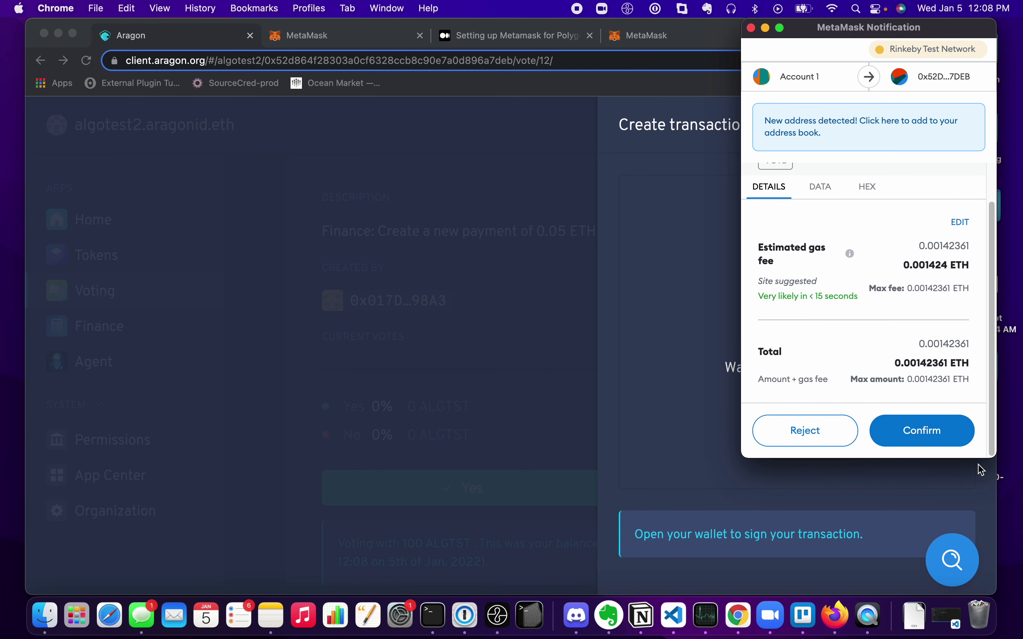
{"action": "left_click", "coordinate": [934, 427]}
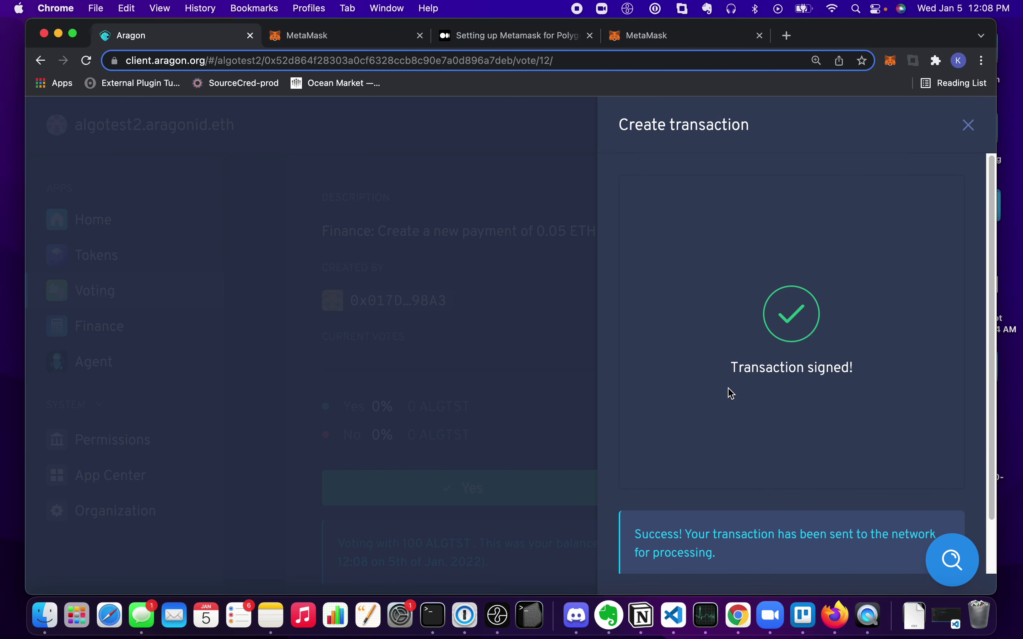
{"action": "left_click", "coordinate": [820, 546]}
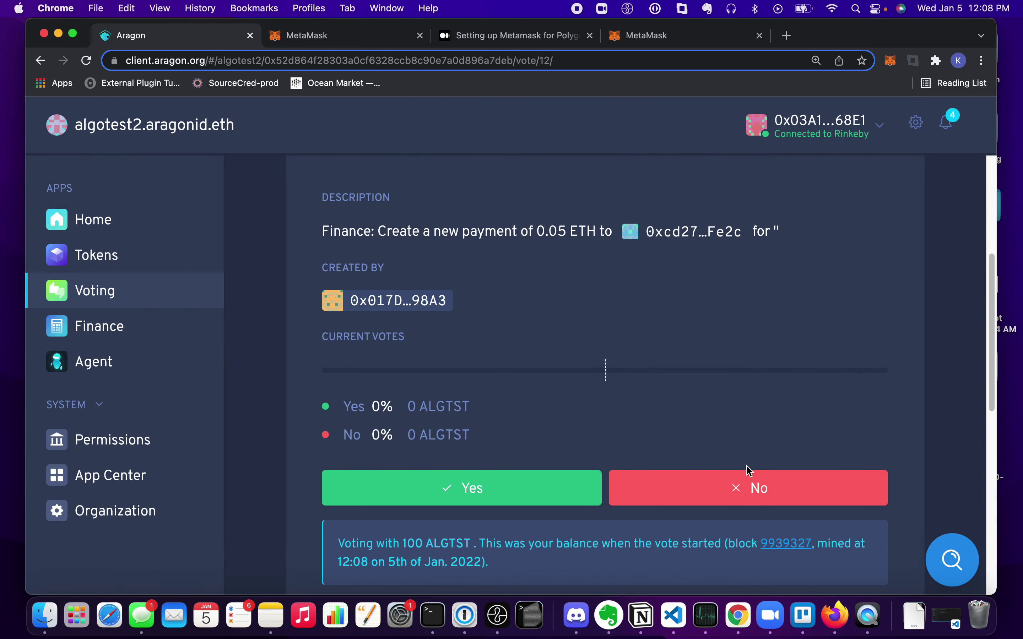
{"action": "scroll", "coordinate": [670, 395], "scroll_direction": "down", "scroll_amount": 2}
Step: Open Finance from the votes list and check the 0.05 ETH withdrawal in Transfers
{"action": "left_click", "coordinate": [113, 289]}
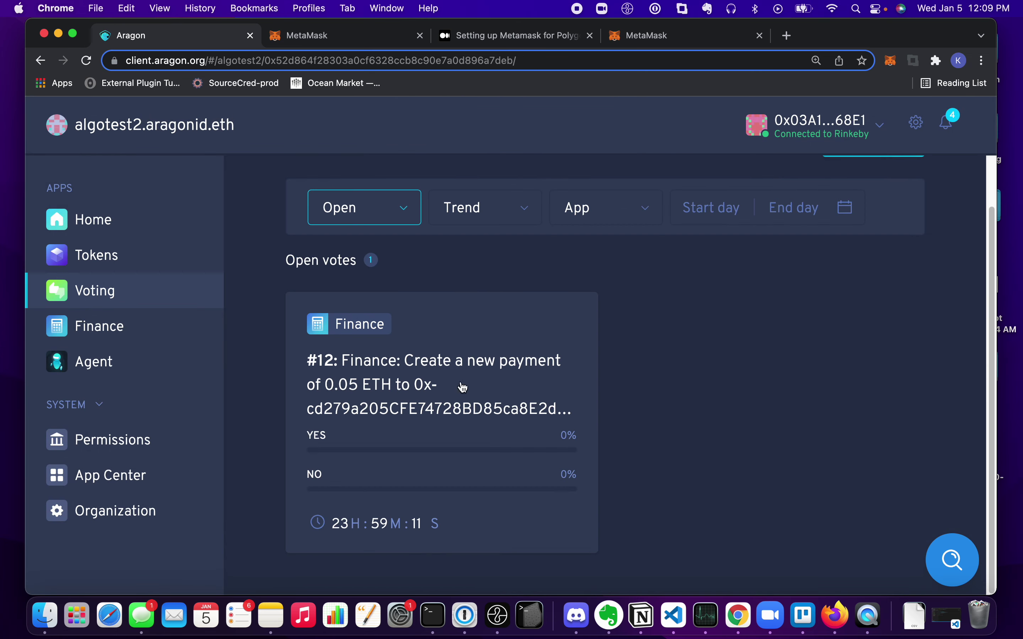
{"action": "left_click", "coordinate": [119, 329]}
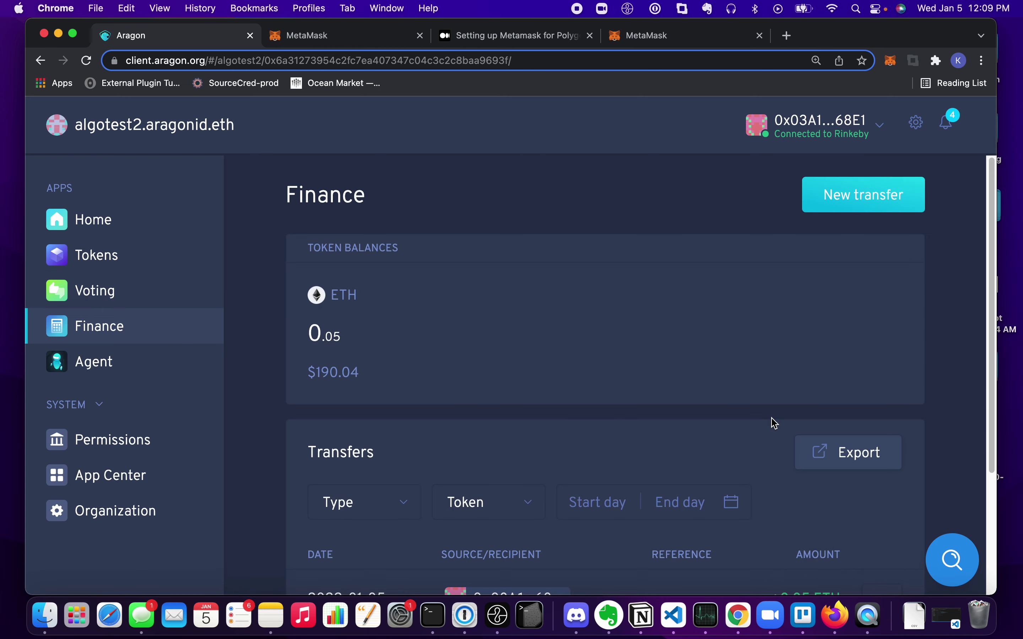
{"action": "scroll", "coordinate": [604, 485], "scroll_direction": "down", "scroll_amount": 5}
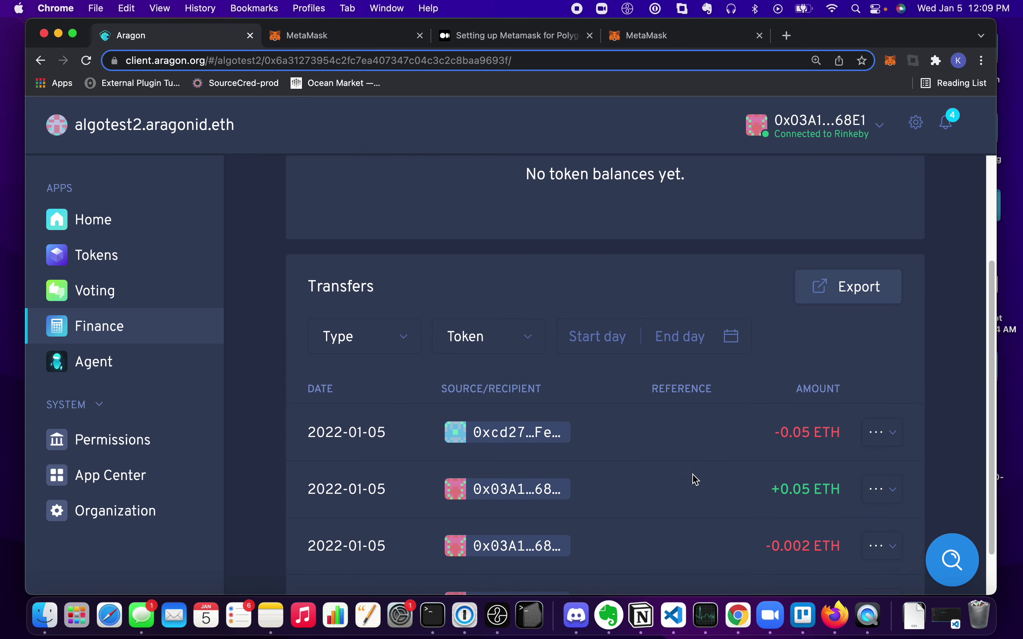
{"action": "left_click_drag", "start_coordinate": [778, 440], "coordinate": [845, 445]}
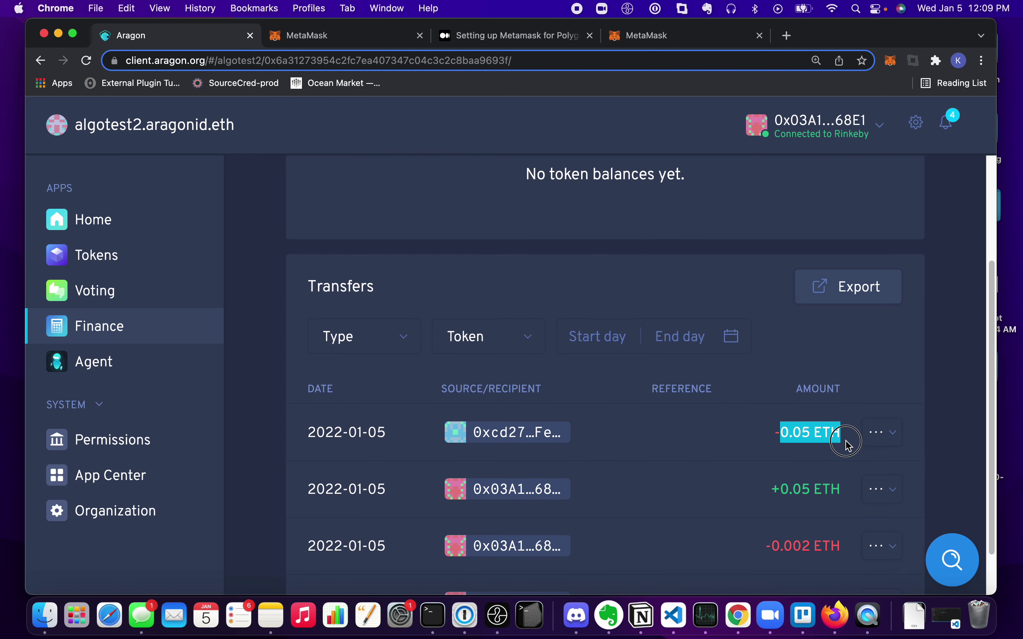
{"action": "left_click", "coordinate": [248, 366]}
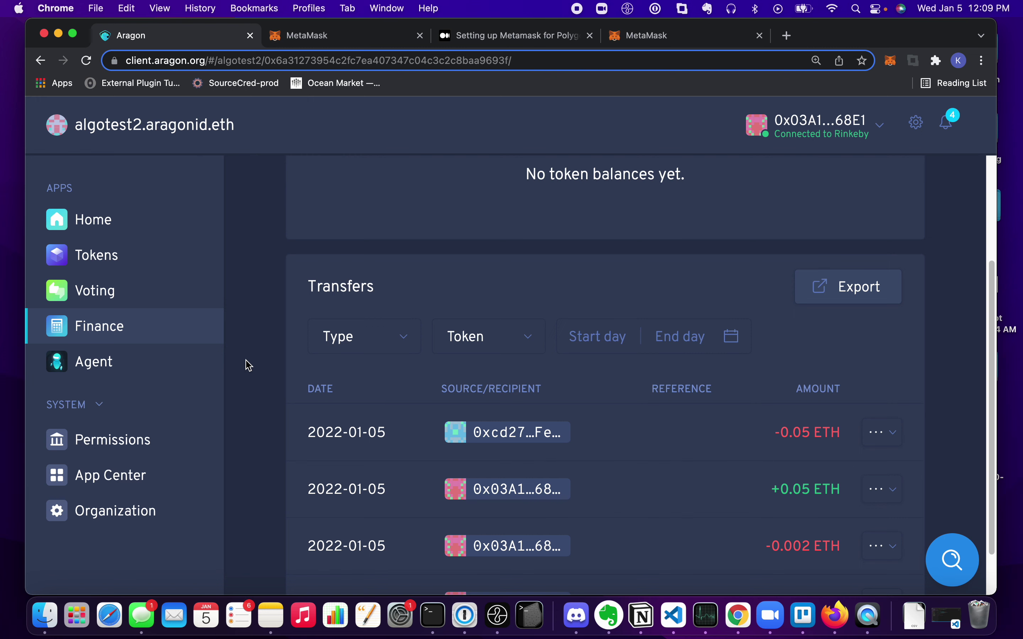
{"action": "scroll", "coordinate": [247, 355], "scroll_direction": "up", "scroll_amount": 5}
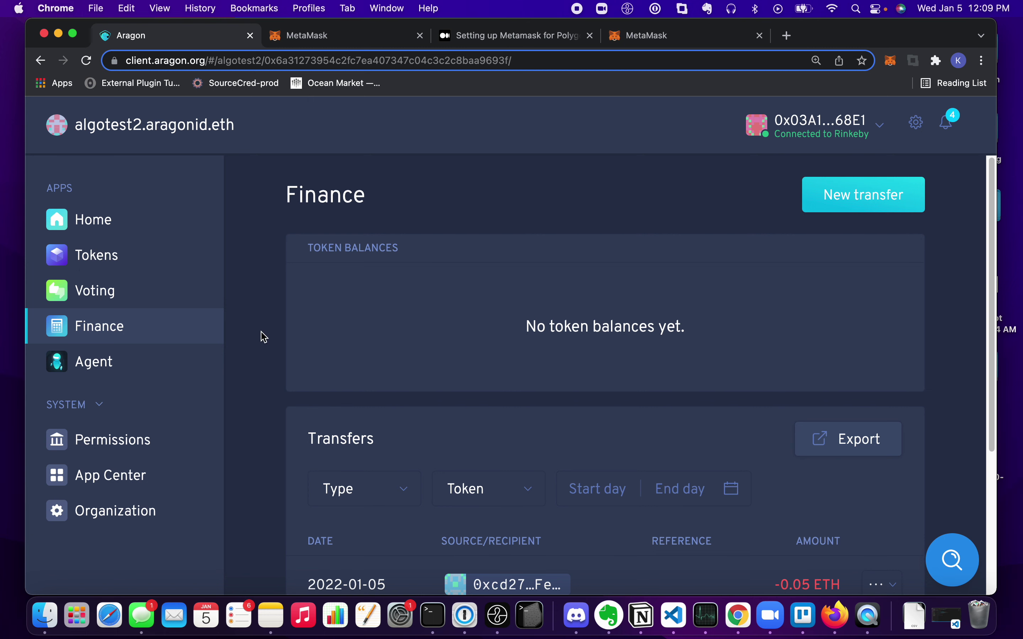
Step: Verify the Finance token balance is empty, then go to the Permissions page
{"action": "scroll", "coordinate": [334, 332], "scroll_direction": "down", "scroll_amount": 5}
{"action": "scroll", "coordinate": [338, 330], "scroll_direction": "down", "scroll_amount": 1}
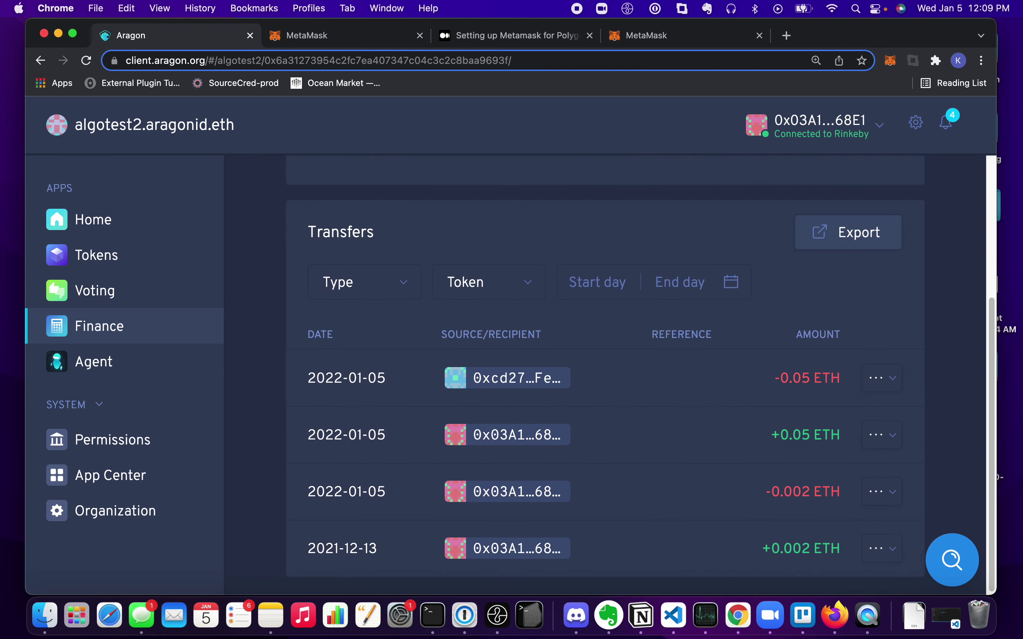
{"action": "scroll", "coordinate": [757, 391], "scroll_direction": "up", "scroll_amount": 5}
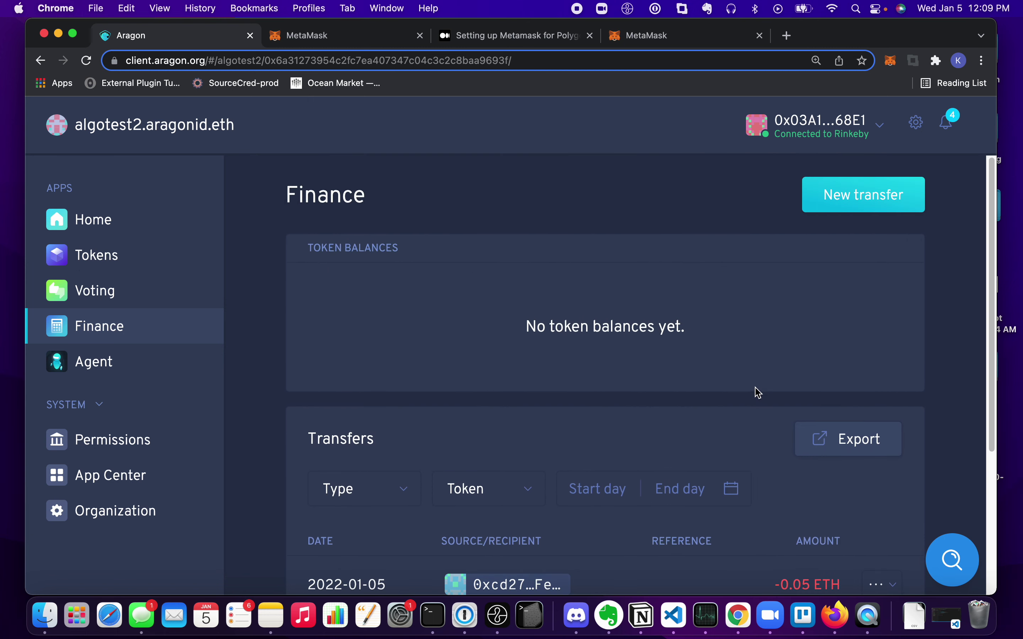
{"action": "left_click_drag", "start_coordinate": [527, 326], "coordinate": [683, 330]}
{"action": "left_click", "coordinate": [683, 330]}
{"action": "scroll", "coordinate": [423, 313], "scroll_direction": "down", "scroll_amount": 5}
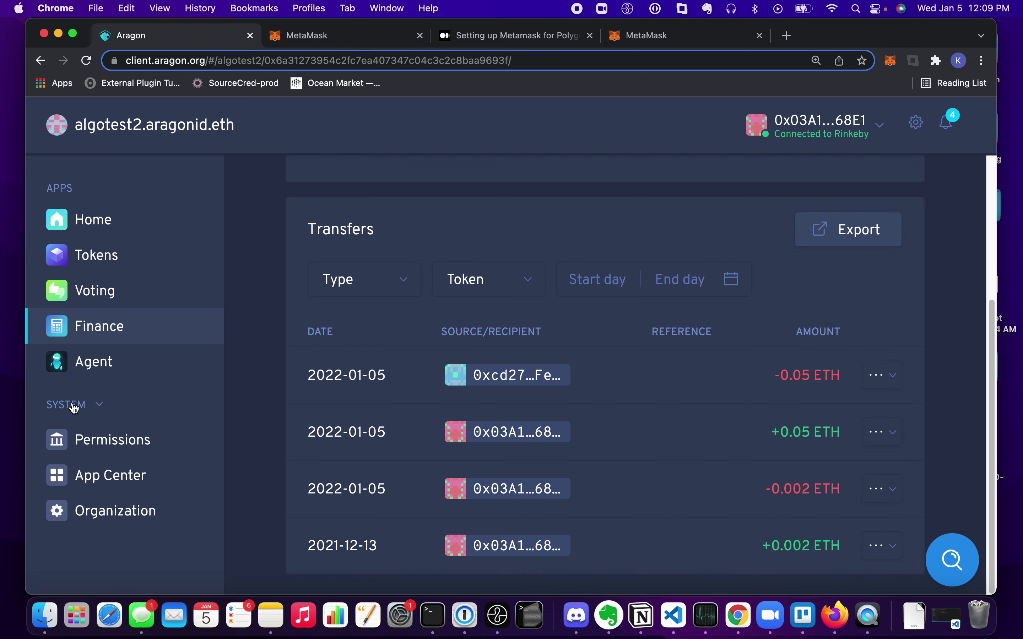
{"action": "left_click", "coordinate": [131, 439]}
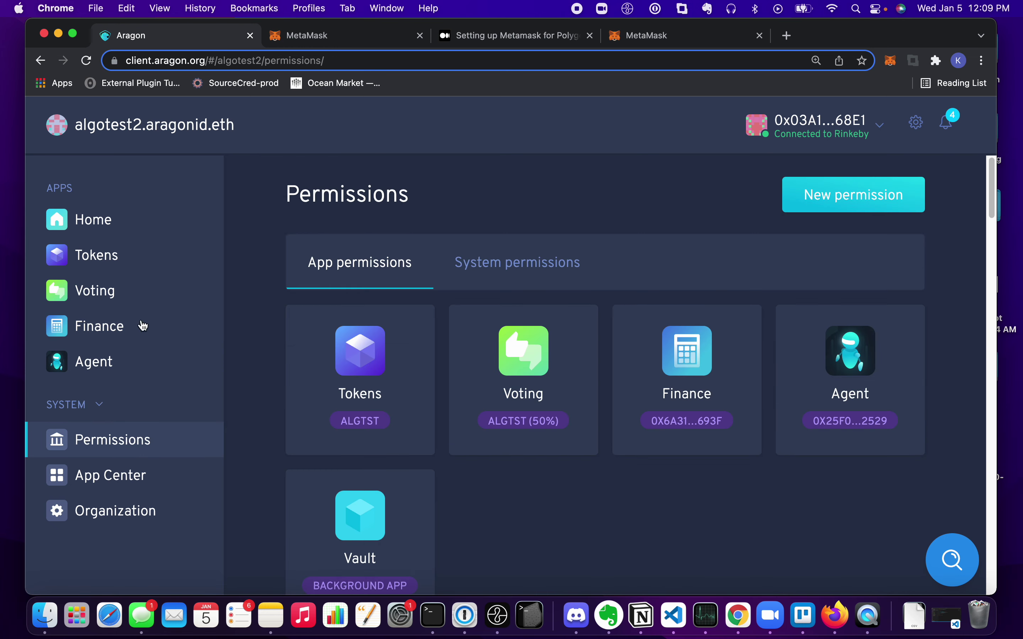
{"action": "left_click", "coordinate": [498, 447]}
{"action": "scroll", "coordinate": [684, 444], "scroll_direction": "left", "scroll_amount": 5}
{"action": "scroll", "coordinate": [760, 478], "scroll_direction": "down", "scroll_amount": 5}
{"action": "scroll", "coordinate": [630, 433], "scroll_direction": "down", "scroll_amount": 5}
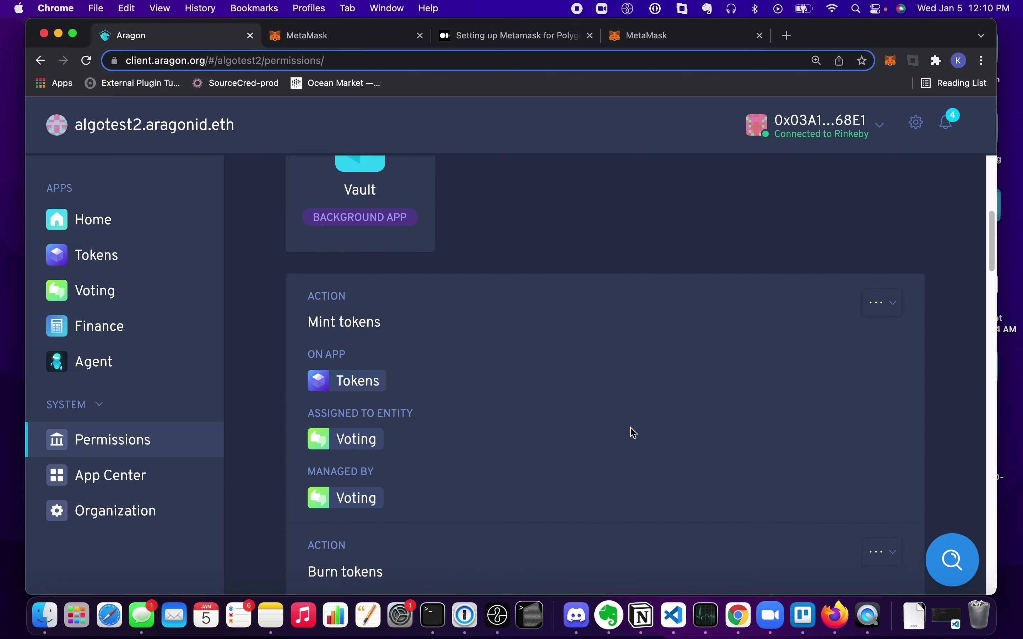
{"action": "scroll", "coordinate": [628, 442], "scroll_direction": "up", "scroll_amount": 10}
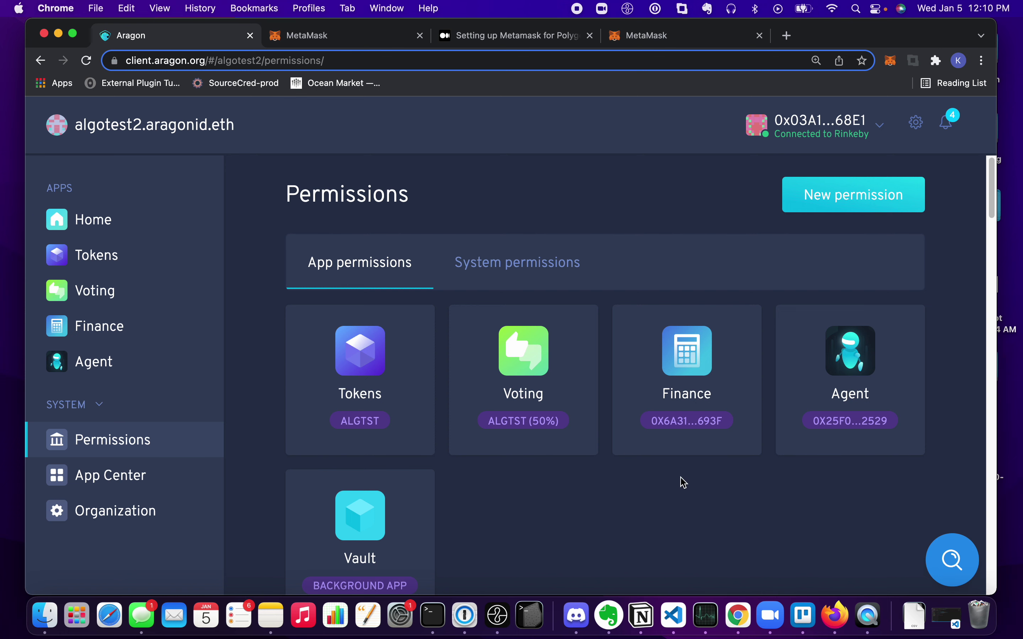
{"action": "scroll", "coordinate": [589, 426], "scroll_direction": "down", "scroll_amount": 3}
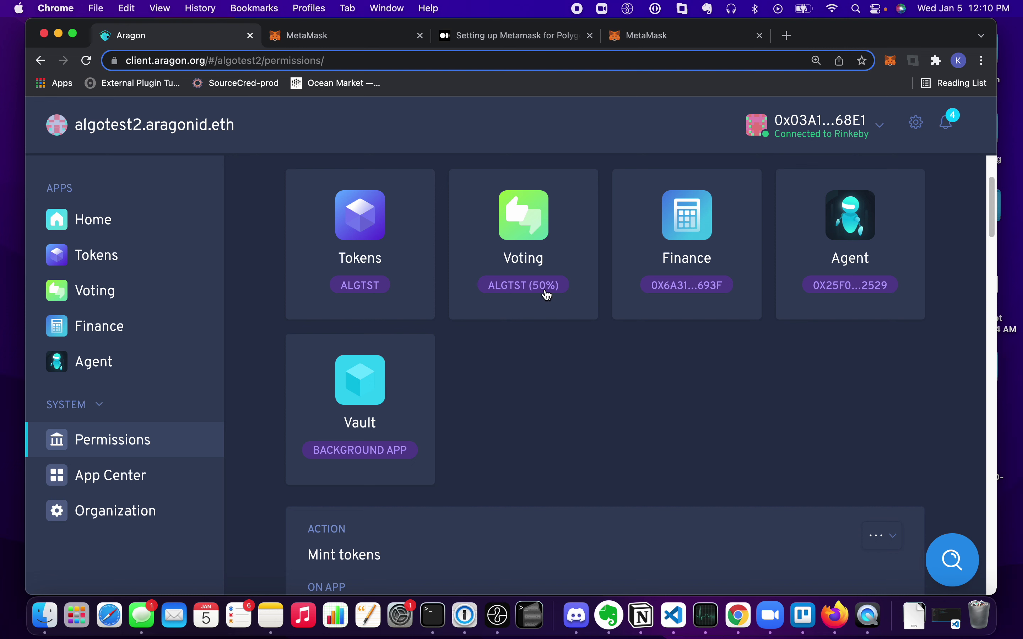
{"action": "mouse_move", "coordinate": [544, 290]}
{"action": "scroll", "coordinate": [582, 368], "scroll_direction": "up", "scroll_amount": 3}
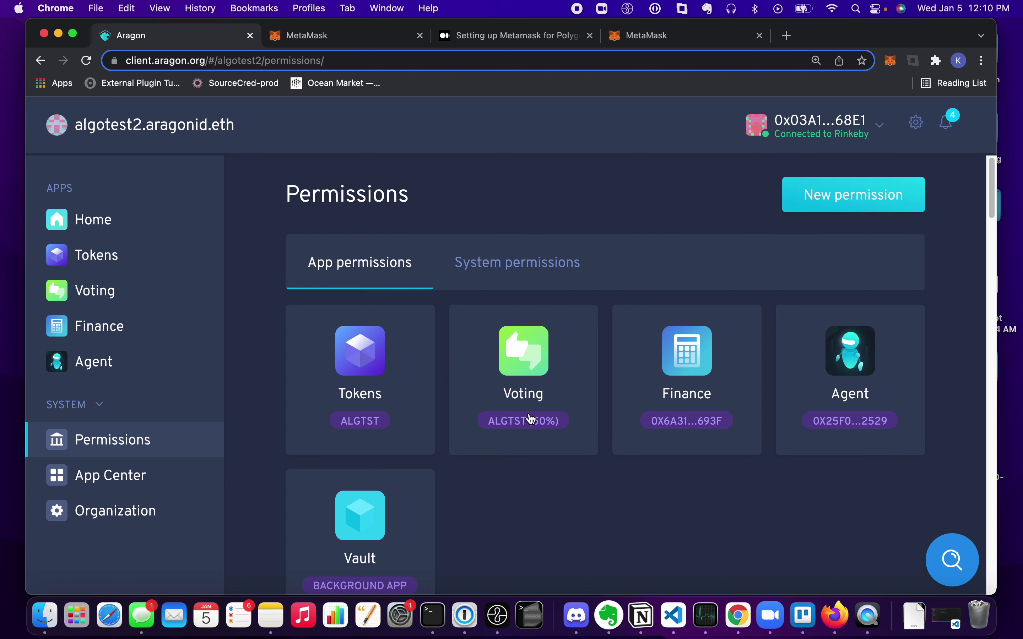
{"action": "left_click", "coordinate": [546, 418]}
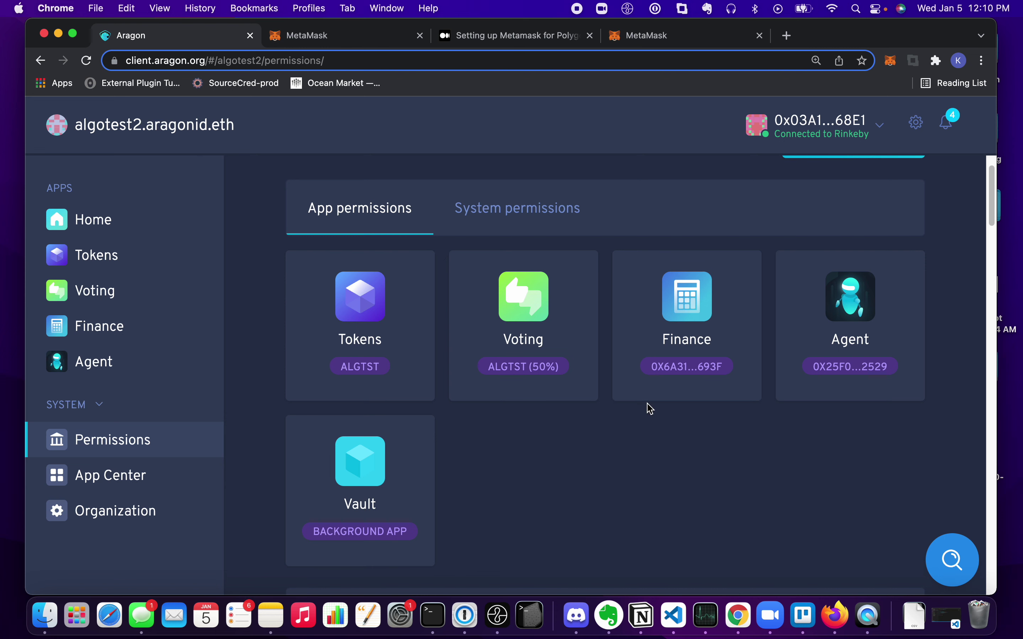
Step: Bring QuickTime Player to the front and look through its menus for the Quit command
{"action": "left_click", "coordinate": [871, 618]}
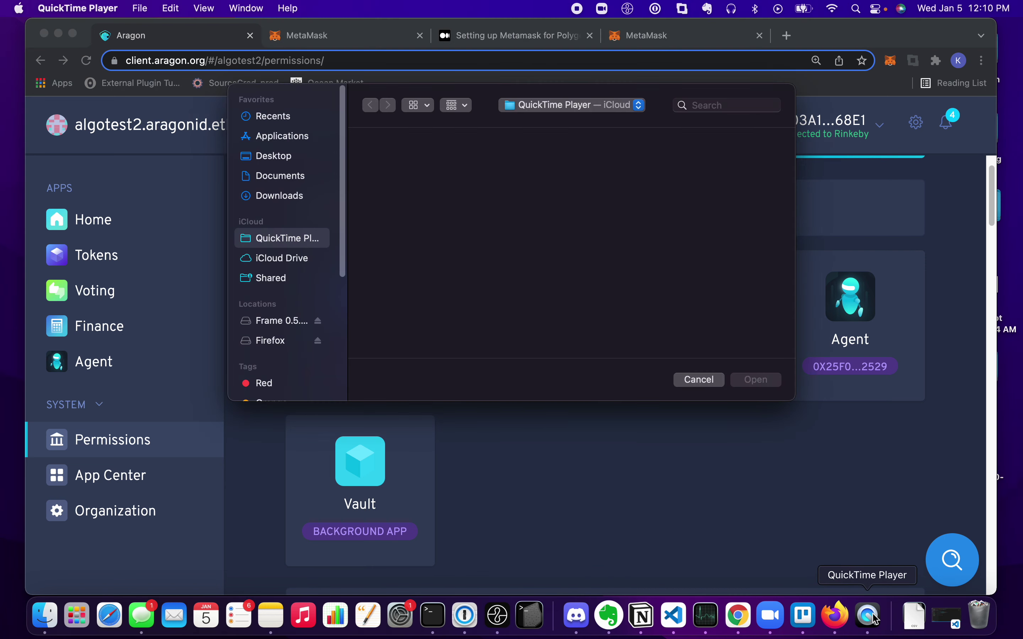
{"action": "left_click", "coordinate": [147, 12]}
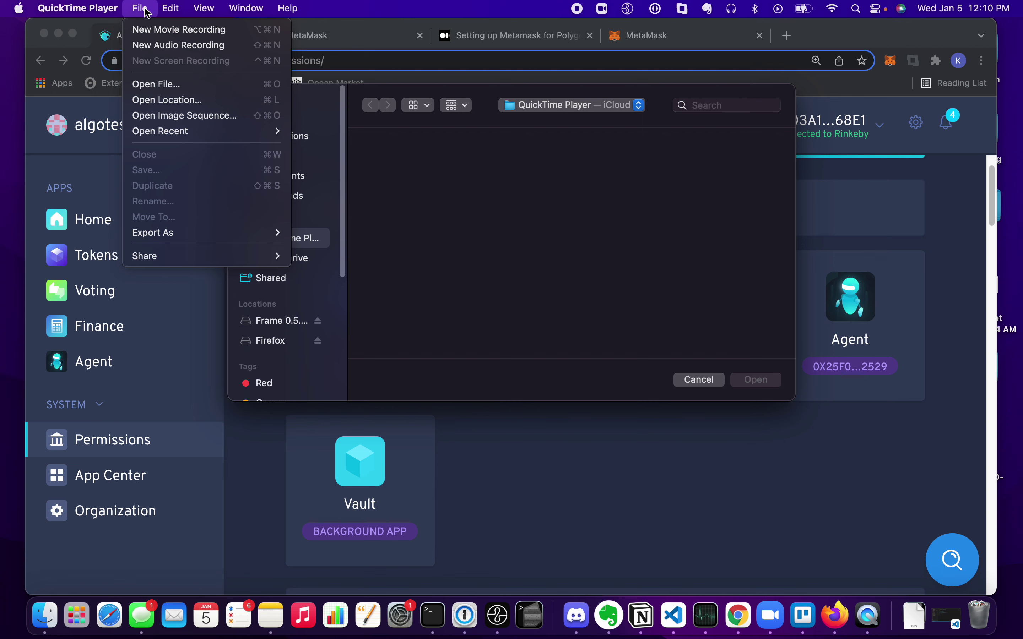
{"action": "mouse_move", "coordinate": [174, 14]}
{"action": "mouse_move", "coordinate": [59, 9]}
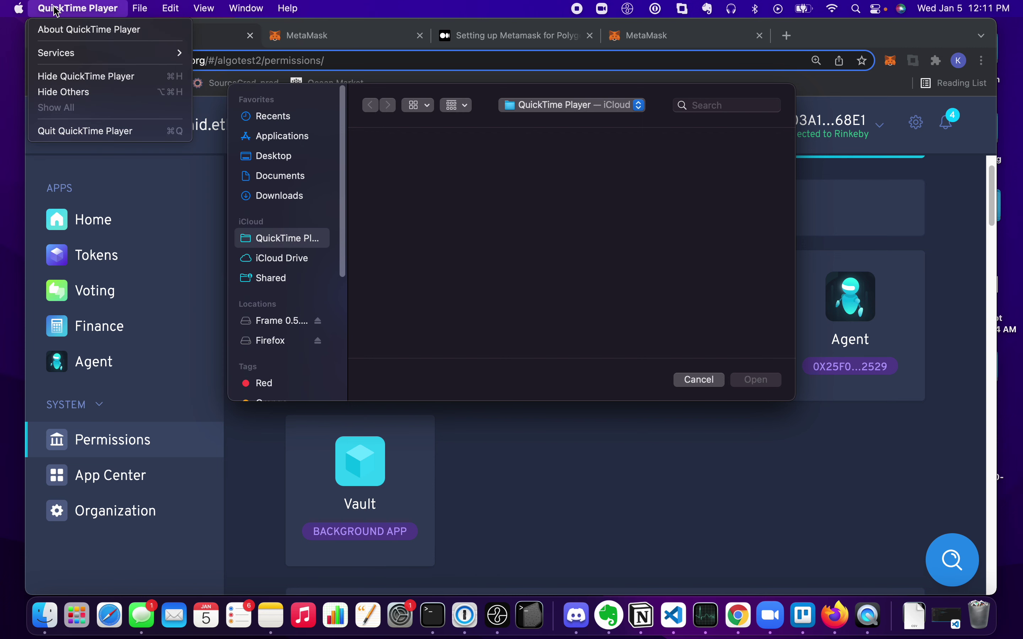